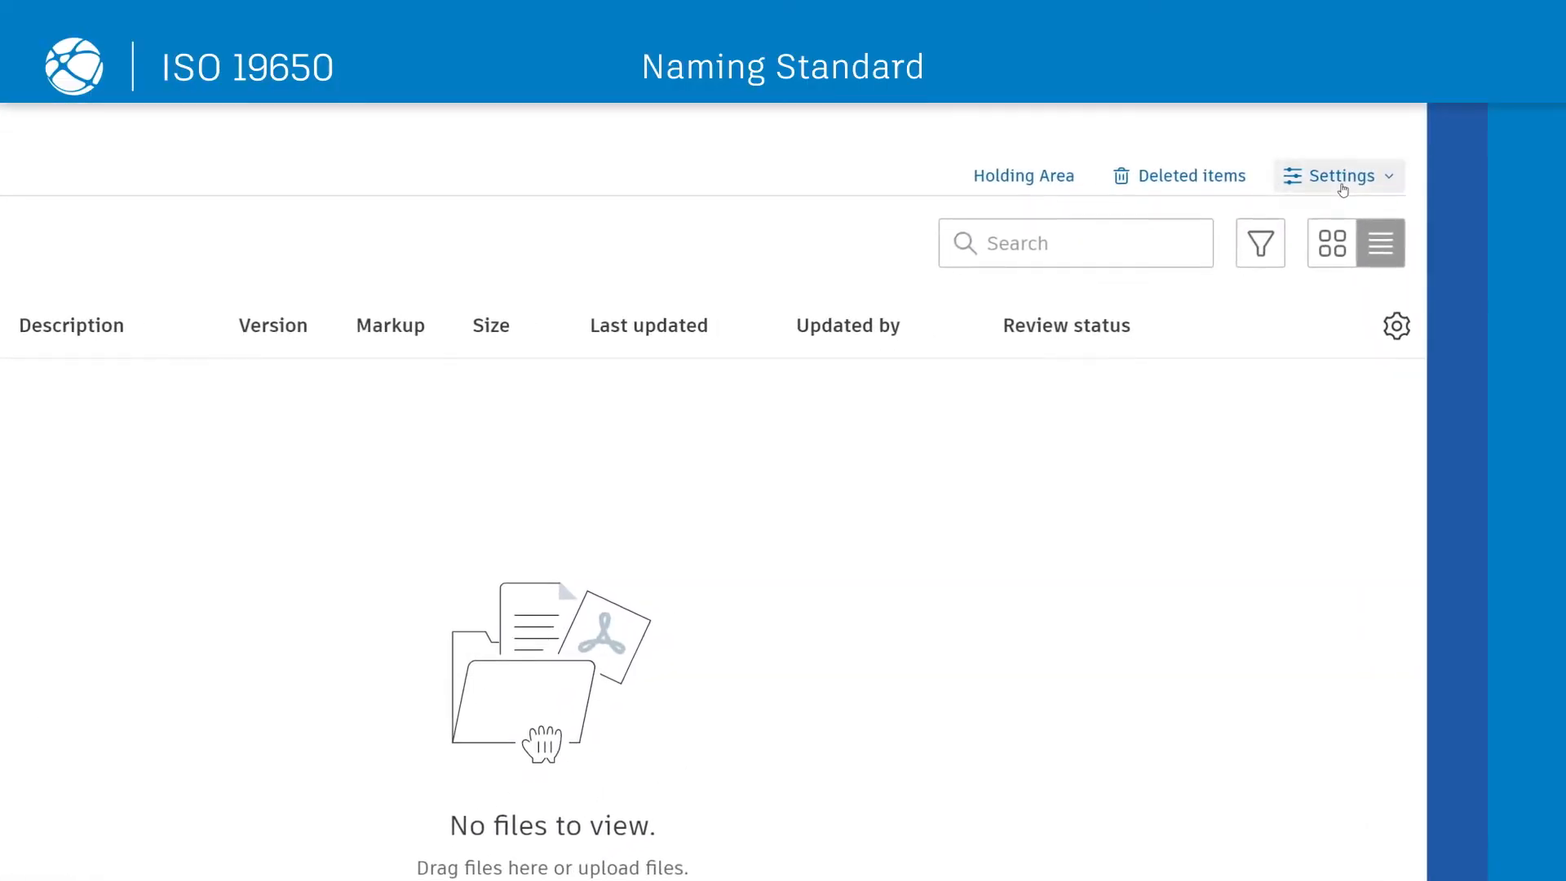
Step: Open the project's ISO 19650 naming standard for customizing and examine its Originator, Volume/System and Level/Location attributes
{"action": "left_click", "coordinate": [1343, 188]}
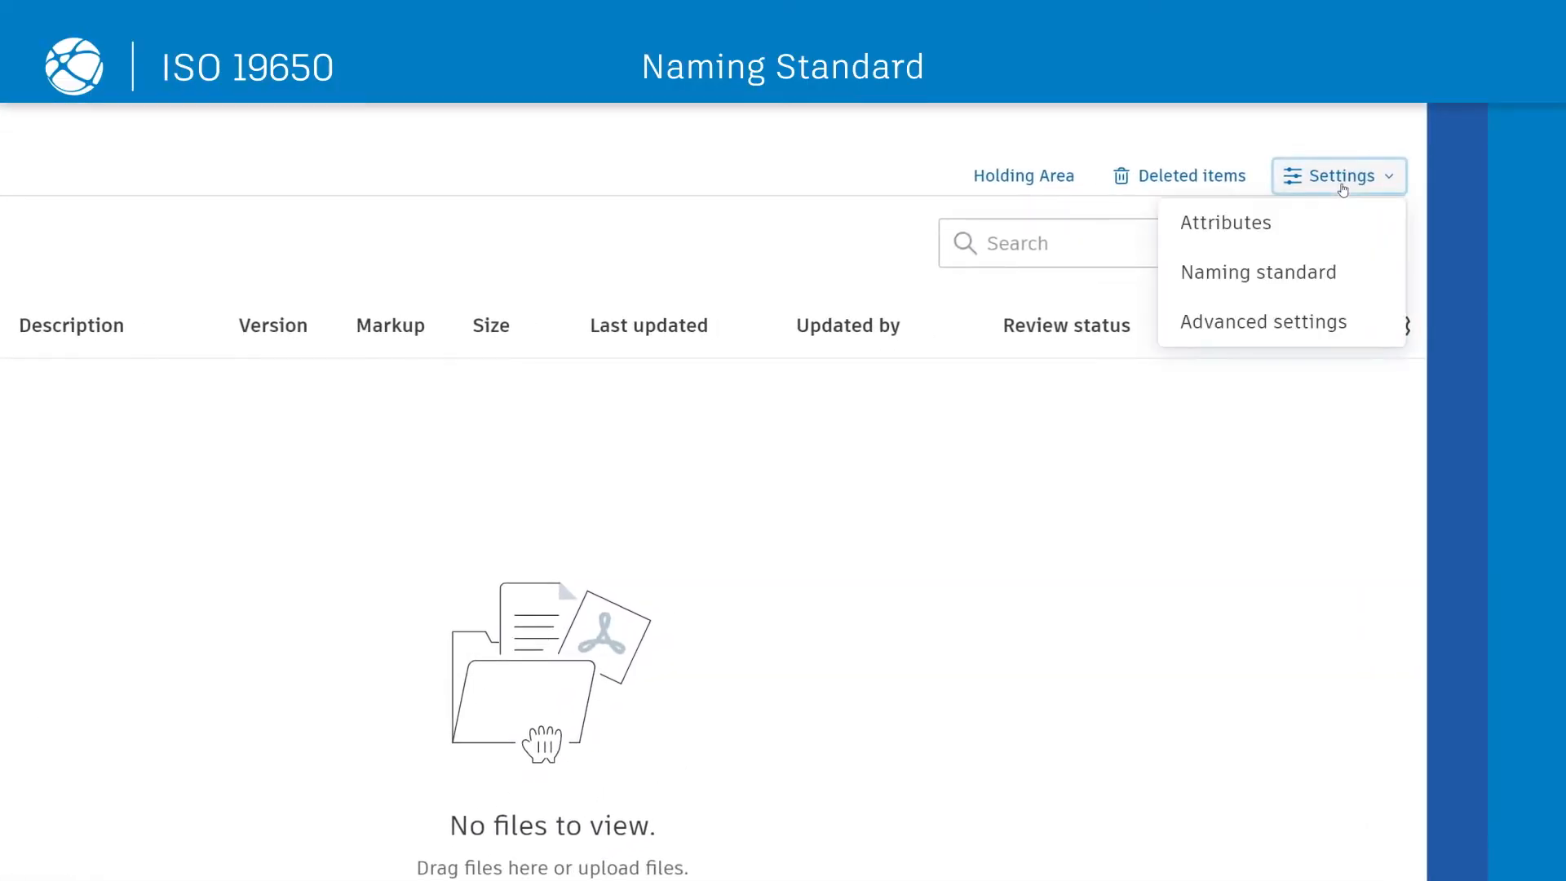
{"action": "left_click", "coordinate": [1317, 277]}
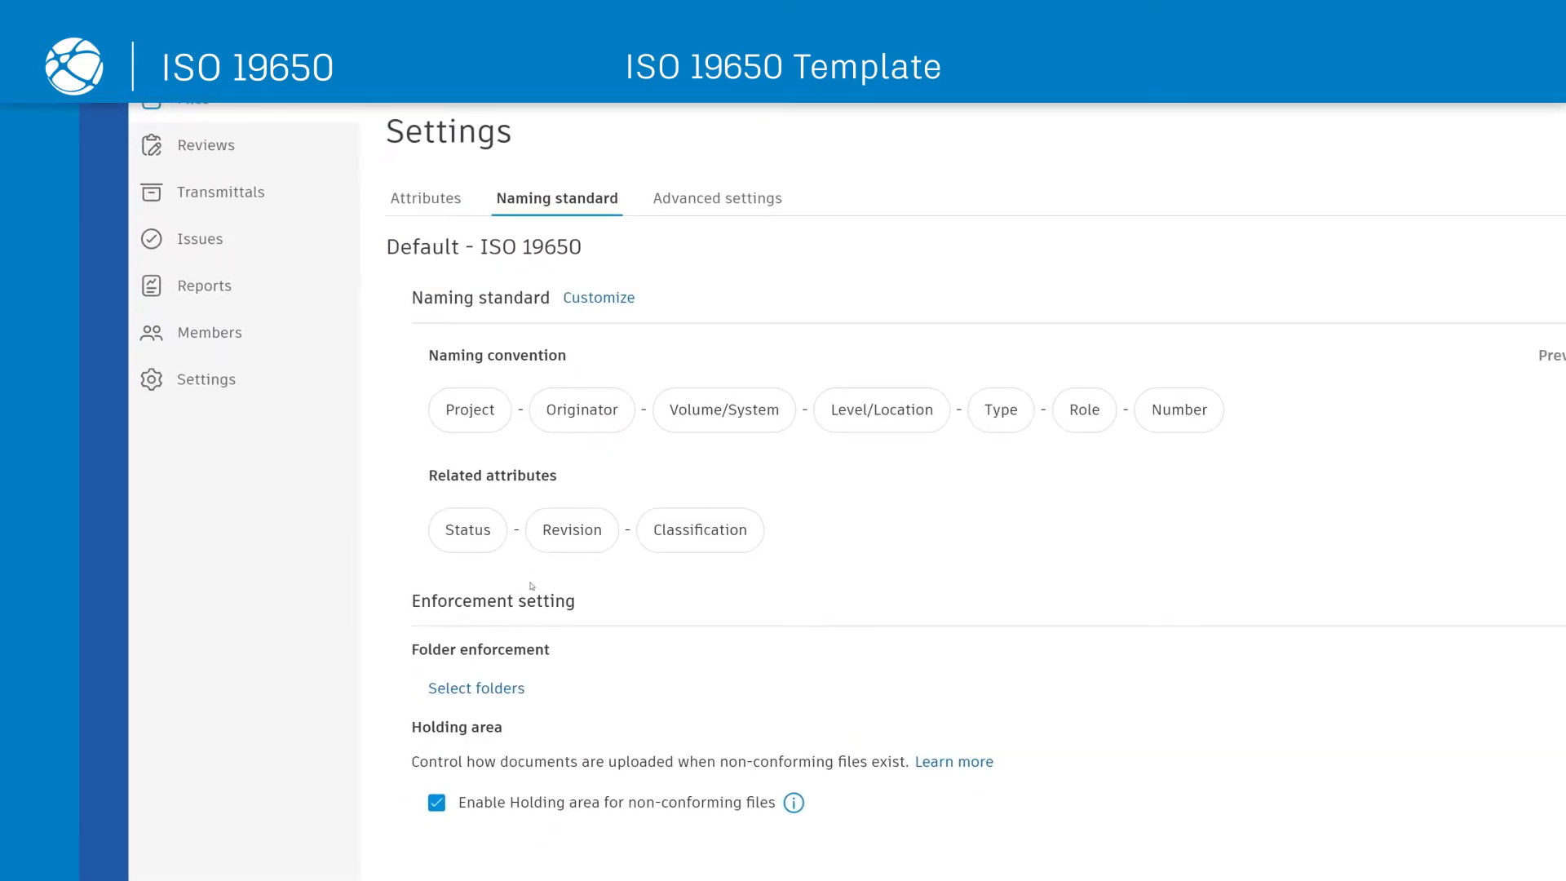
{"action": "left_click", "coordinate": [602, 303]}
{"action": "left_click", "coordinate": [341, 289]}
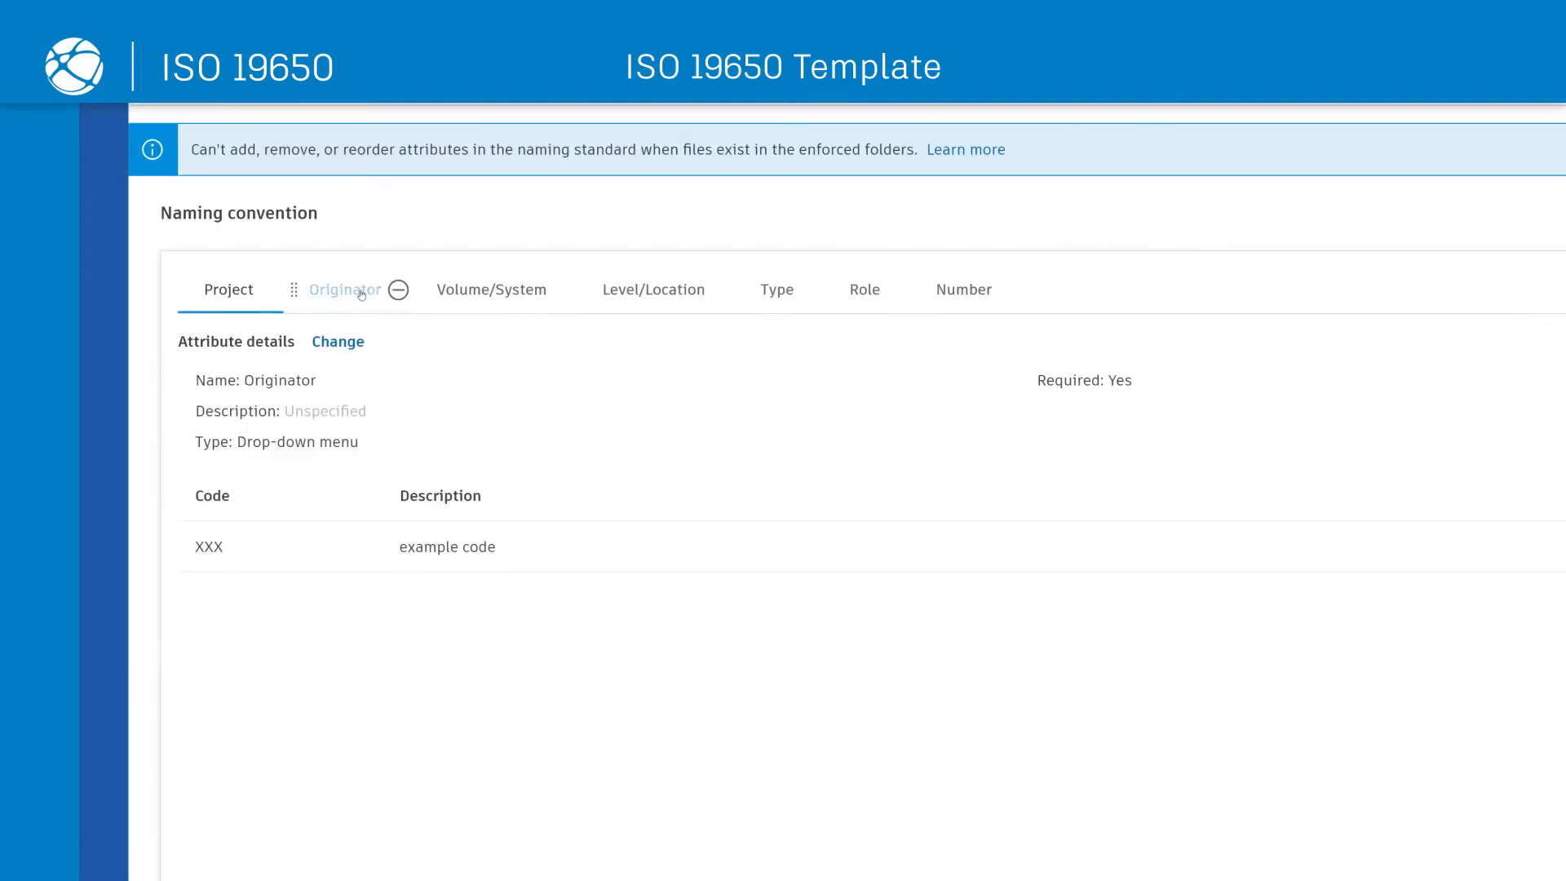
{"action": "left_click", "coordinate": [499, 298]}
{"action": "left_click", "coordinate": [685, 298]}
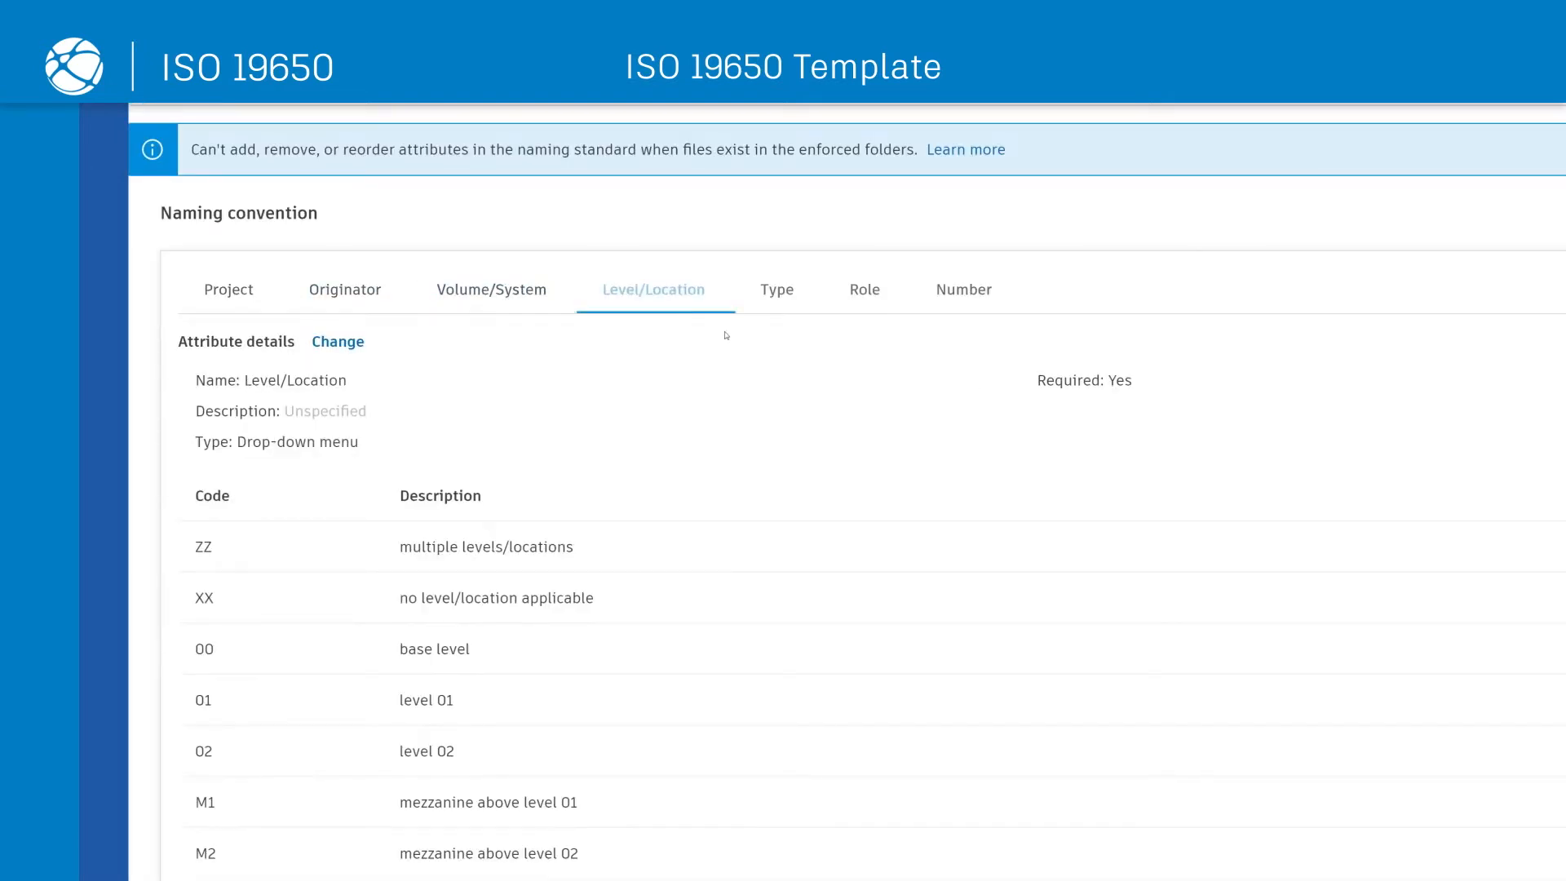
{"action": "left_click", "coordinate": [1444, 290]}
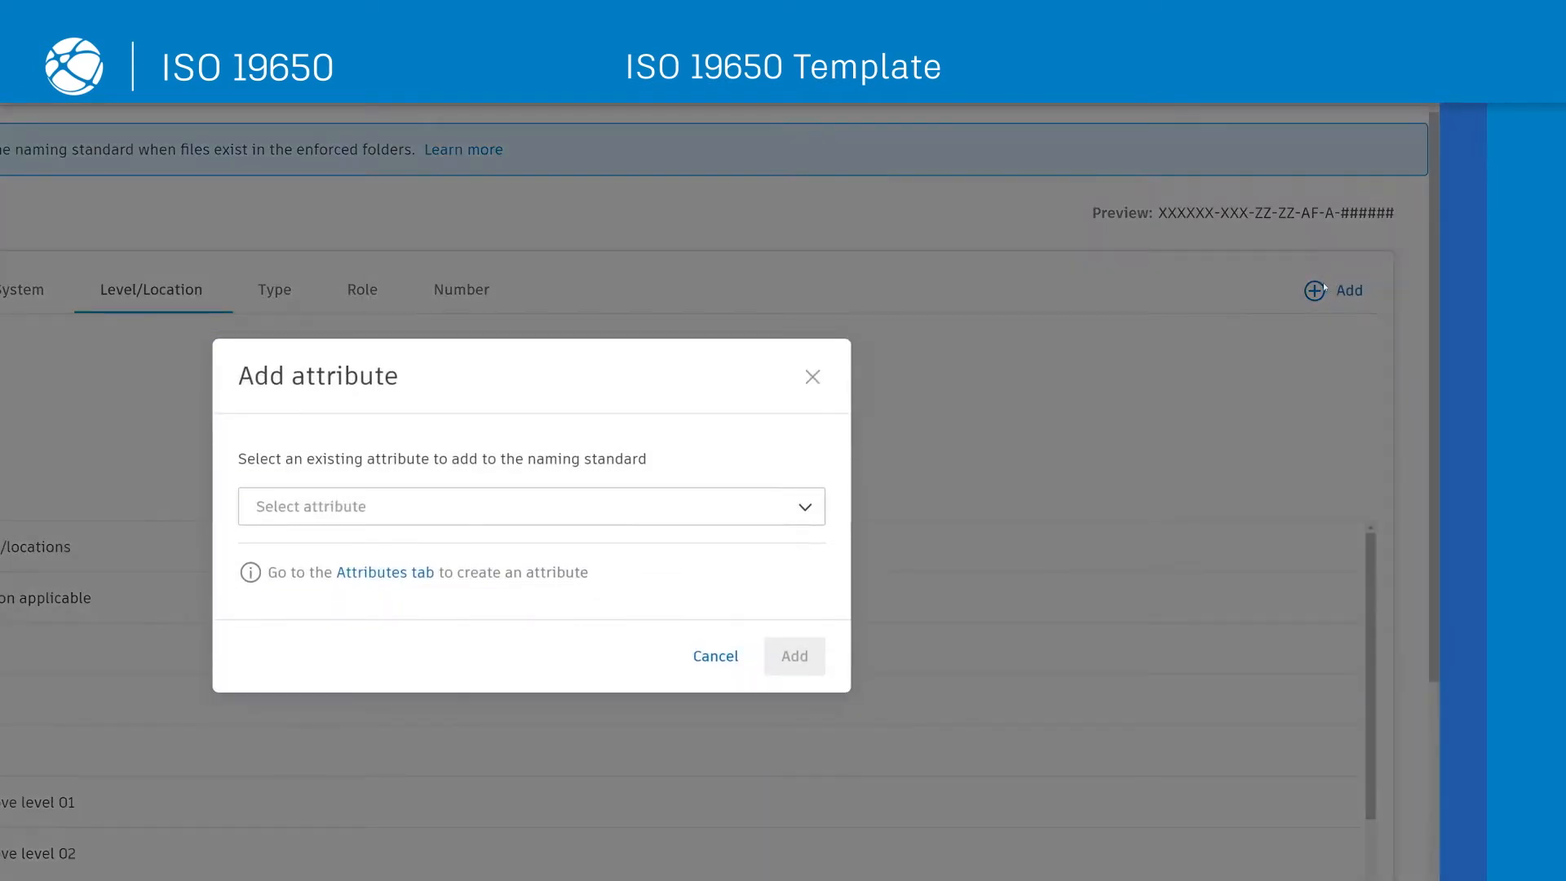
{"action": "left_click", "coordinate": [520, 507]}
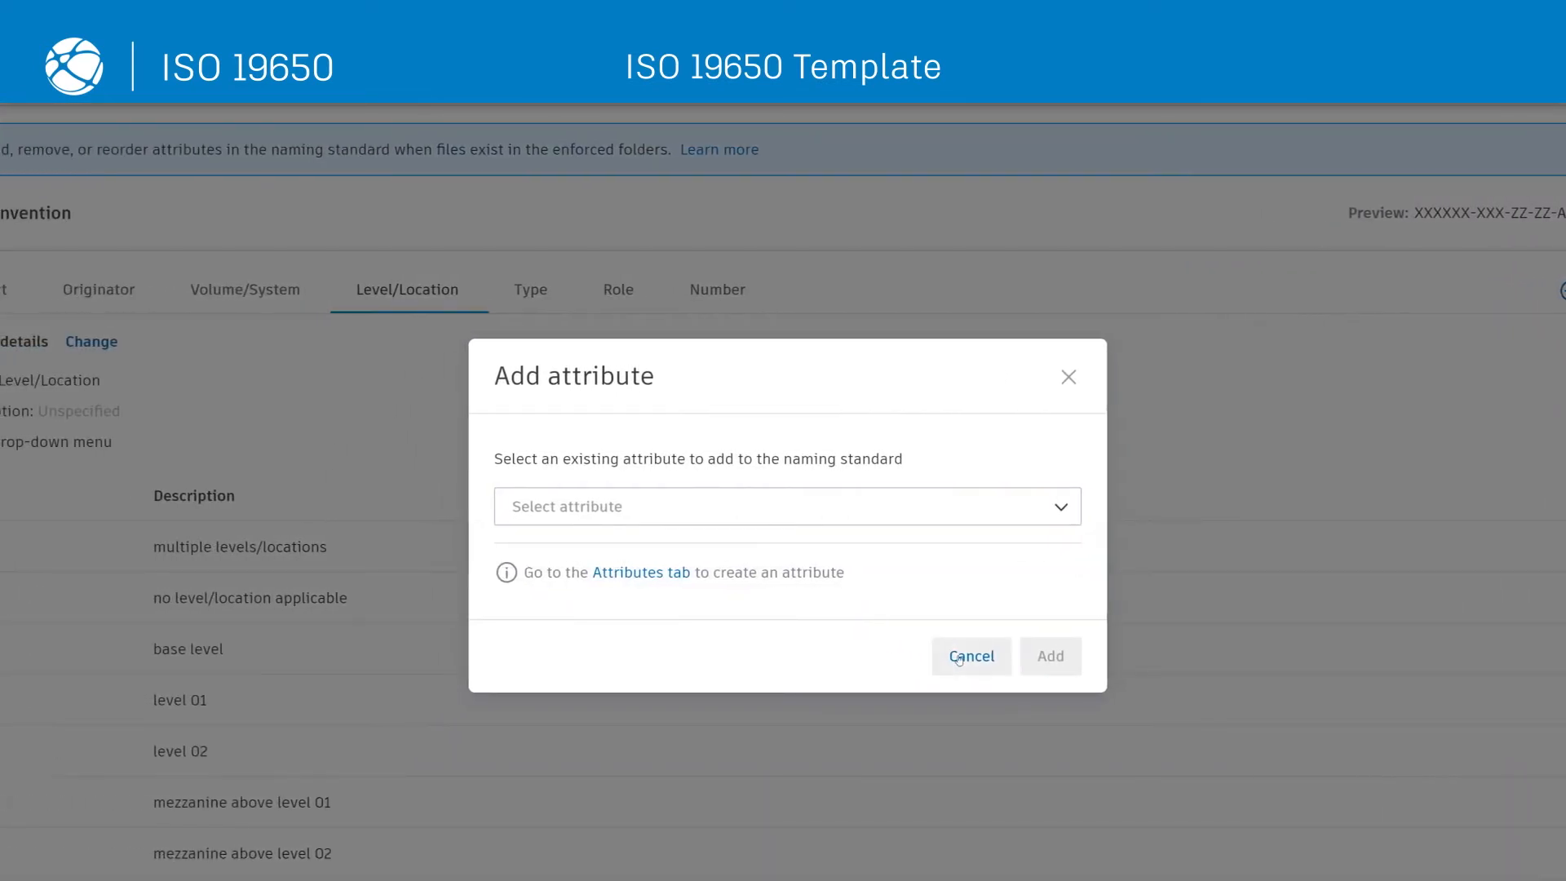
{"action": "left_click", "coordinate": [883, 656]}
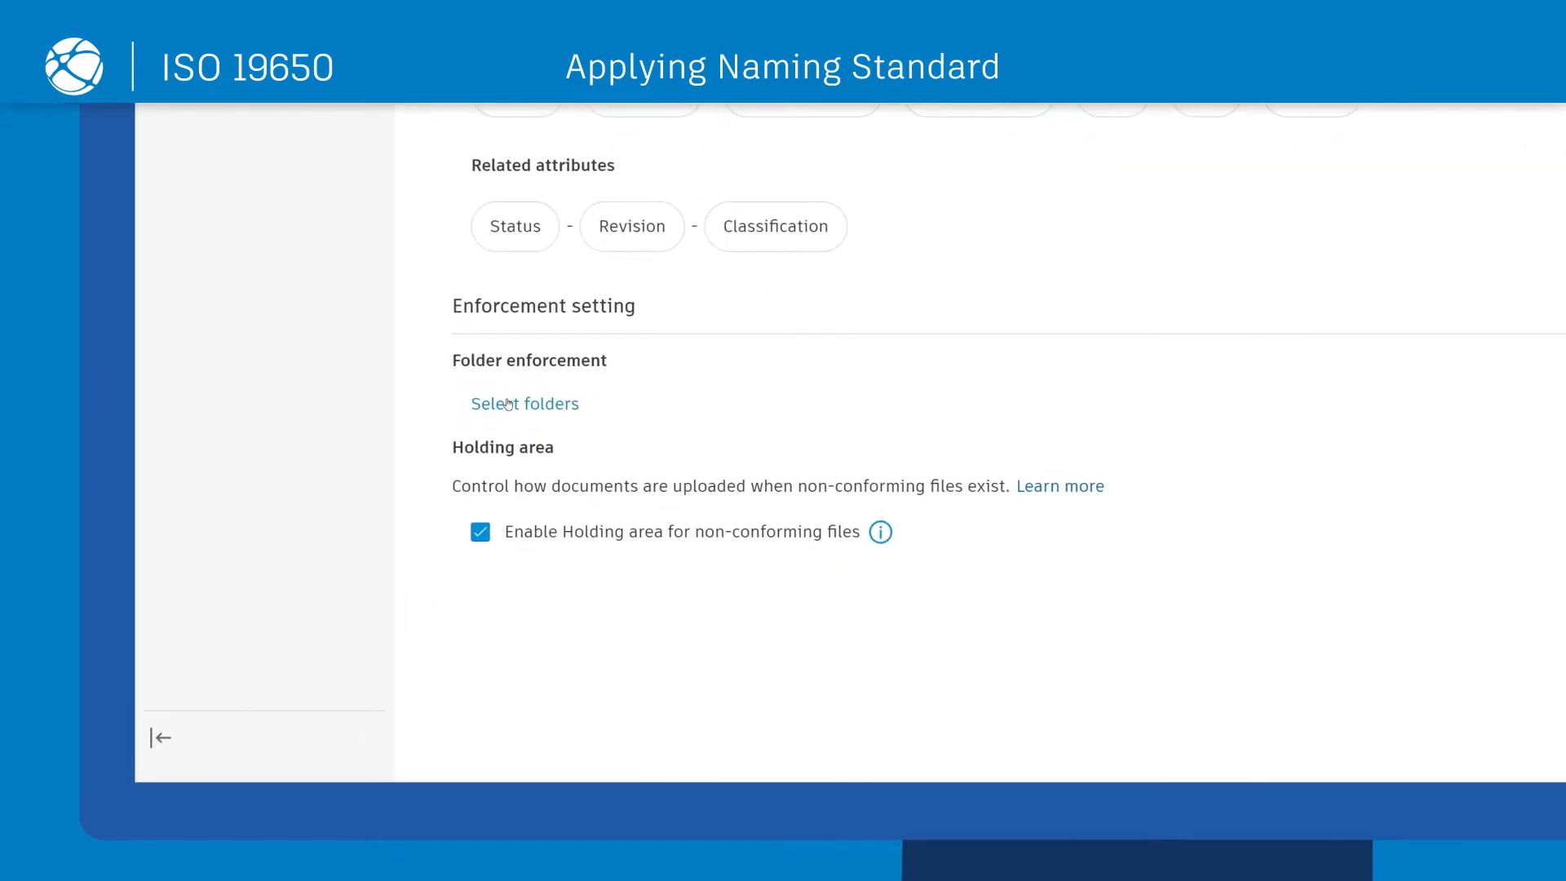
Step: Apply the naming standard to the Drawings folder and to the Coordination folder with all its subfolders
{"action": "left_click", "coordinate": [507, 404]}
{"action": "left_click", "coordinate": [458, 350]}
{"action": "scroll", "coordinate": [491, 585], "scroll_direction": "down", "scroll_amount": 2}
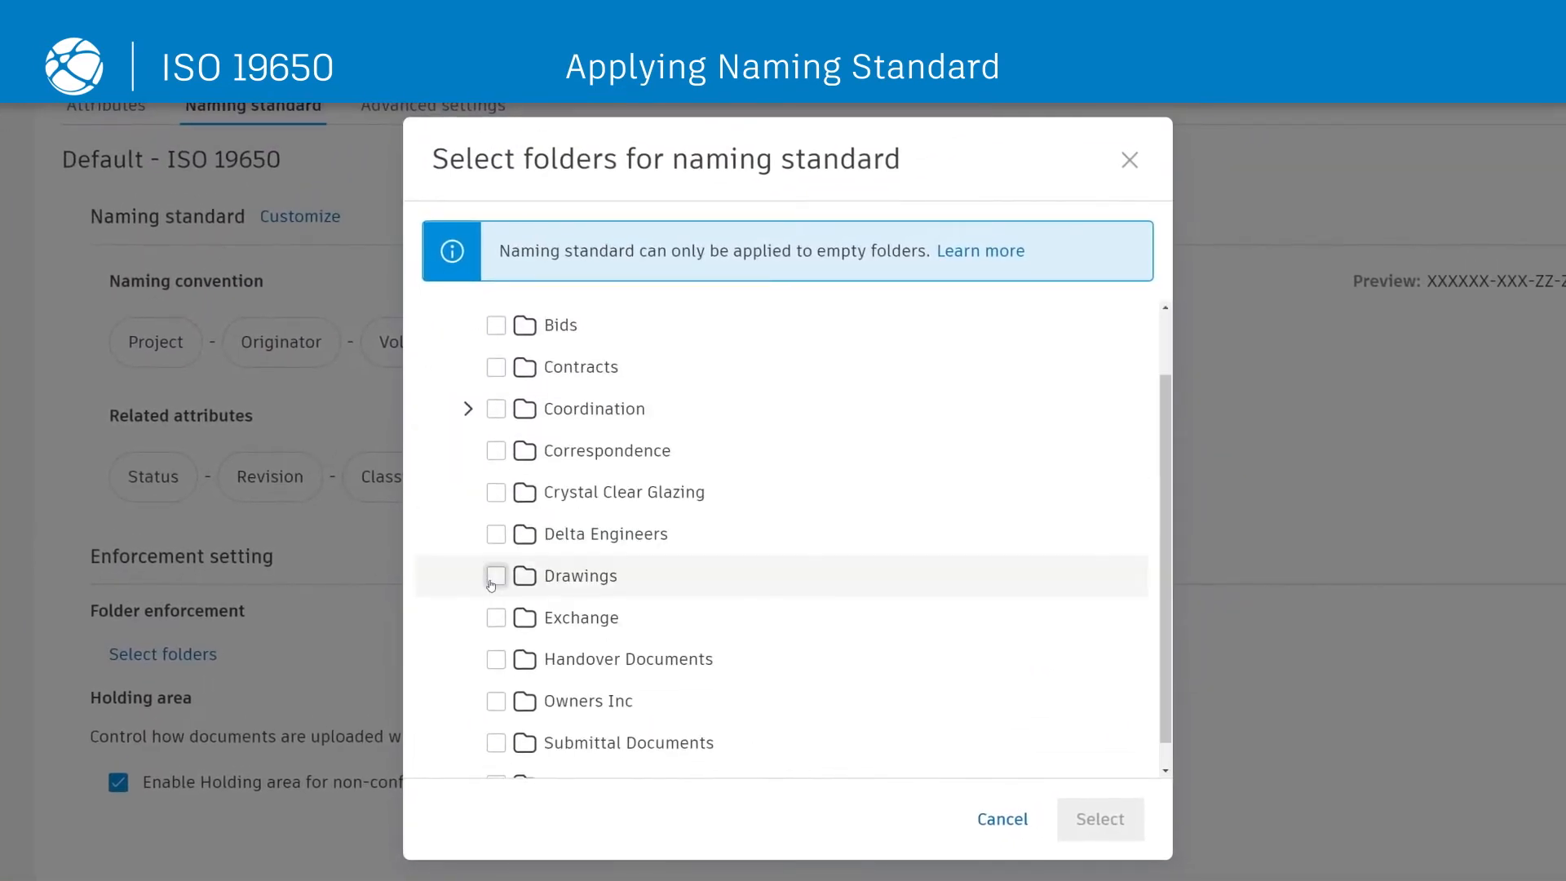
{"action": "left_click", "coordinate": [494, 581]}
{"action": "left_click", "coordinate": [496, 409]}
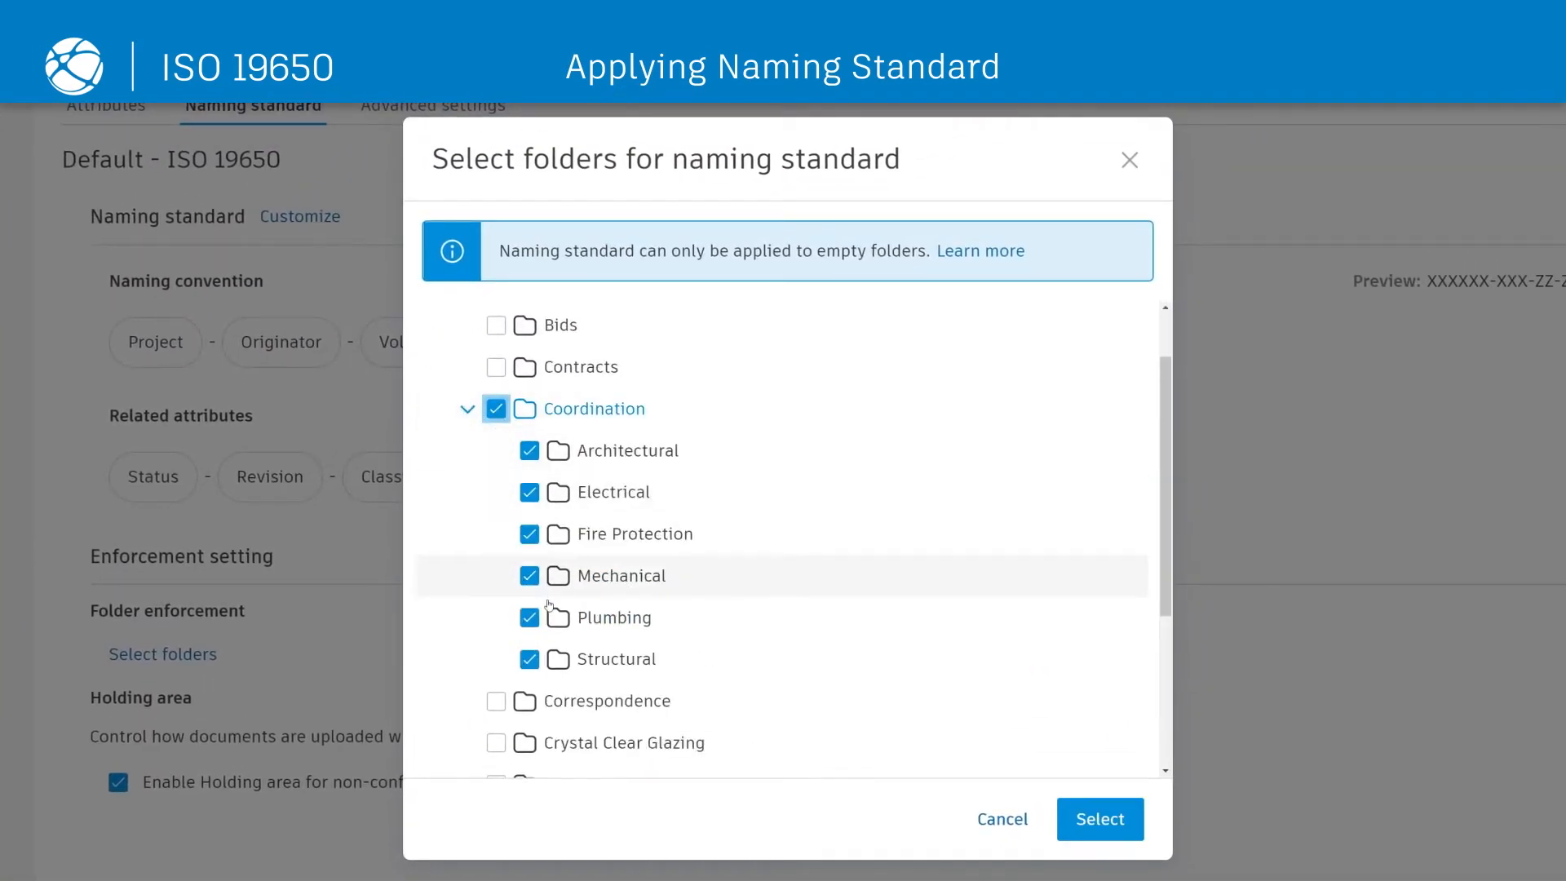
{"action": "left_click", "coordinate": [1099, 815]}
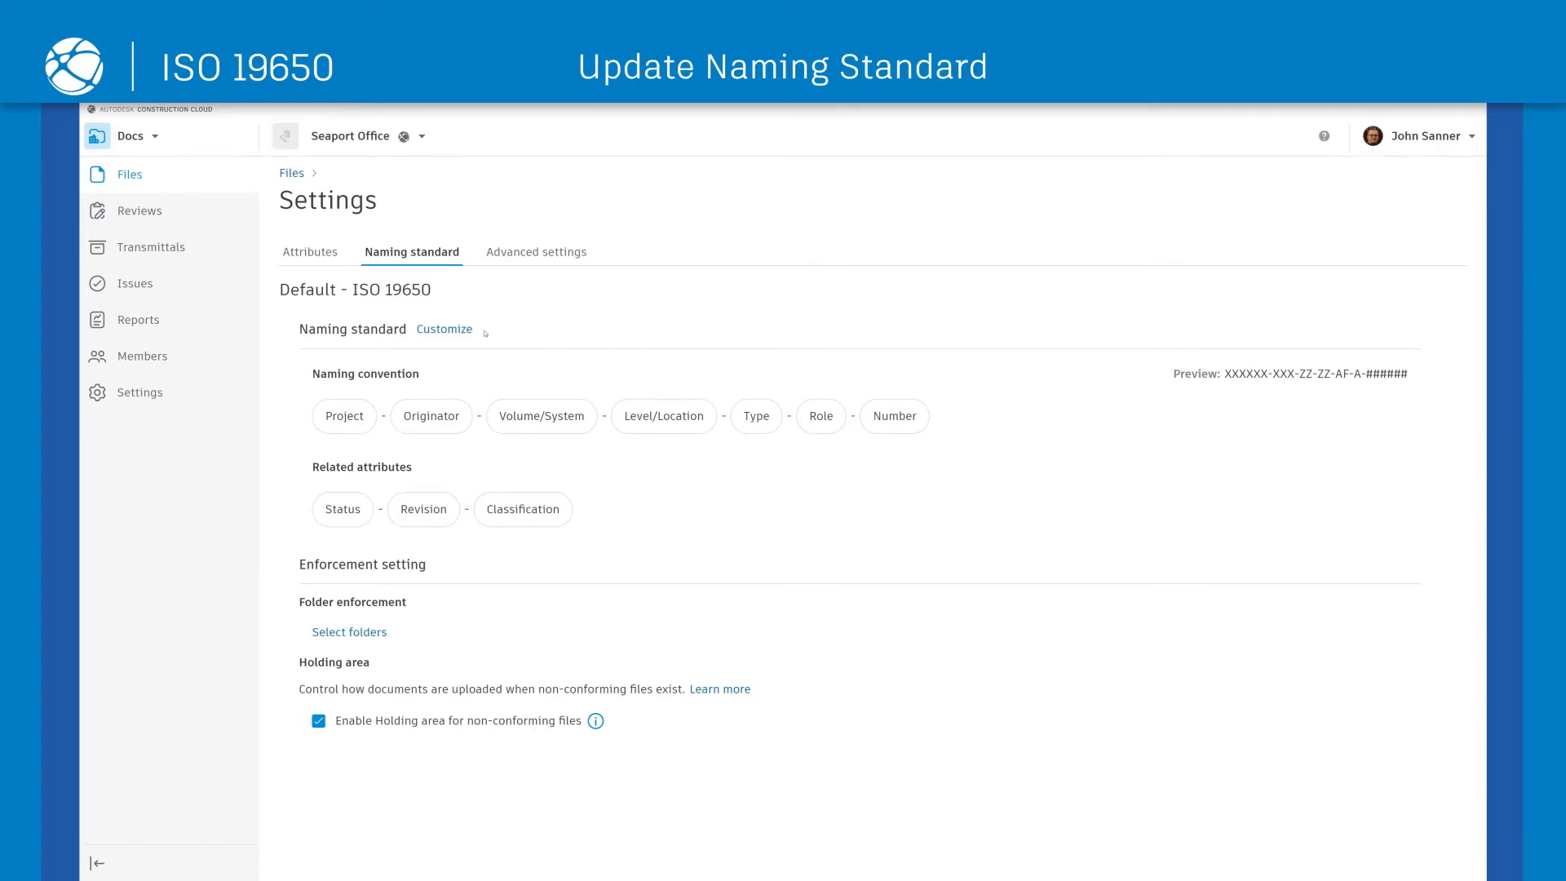
Step: Customize the naming standard by reordering its attributes to Volume/System, Originator, Type, Project, Level/Location, Role and Number
{"action": "left_click", "coordinate": [432, 331]}
{"action": "left_click_drag", "start_coordinate": [245, 356], "coordinate": [359, 354]}
{"action": "left_click_drag", "start_coordinate": [157, 355], "coordinate": [408, 356]}
{"action": "left_click_drag", "start_coordinate": [582, 356], "coordinate": [378, 356]}
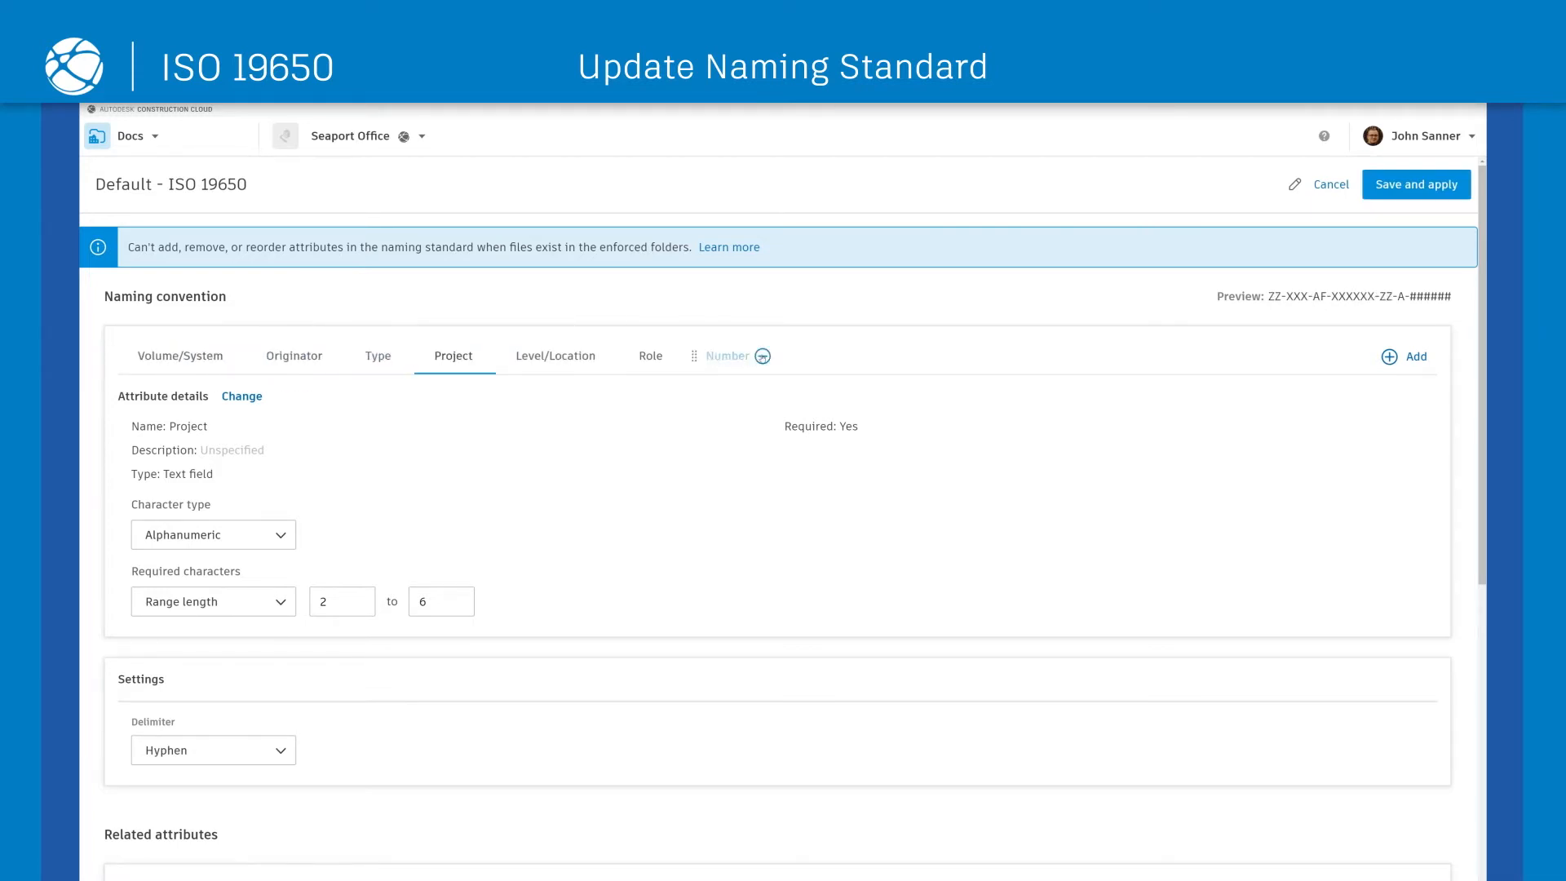
Step: Remove the Number attribute from the naming convention without adding a replacement attribute
{"action": "left_click", "coordinate": [762, 357]}
{"action": "left_click", "coordinate": [1388, 357]}
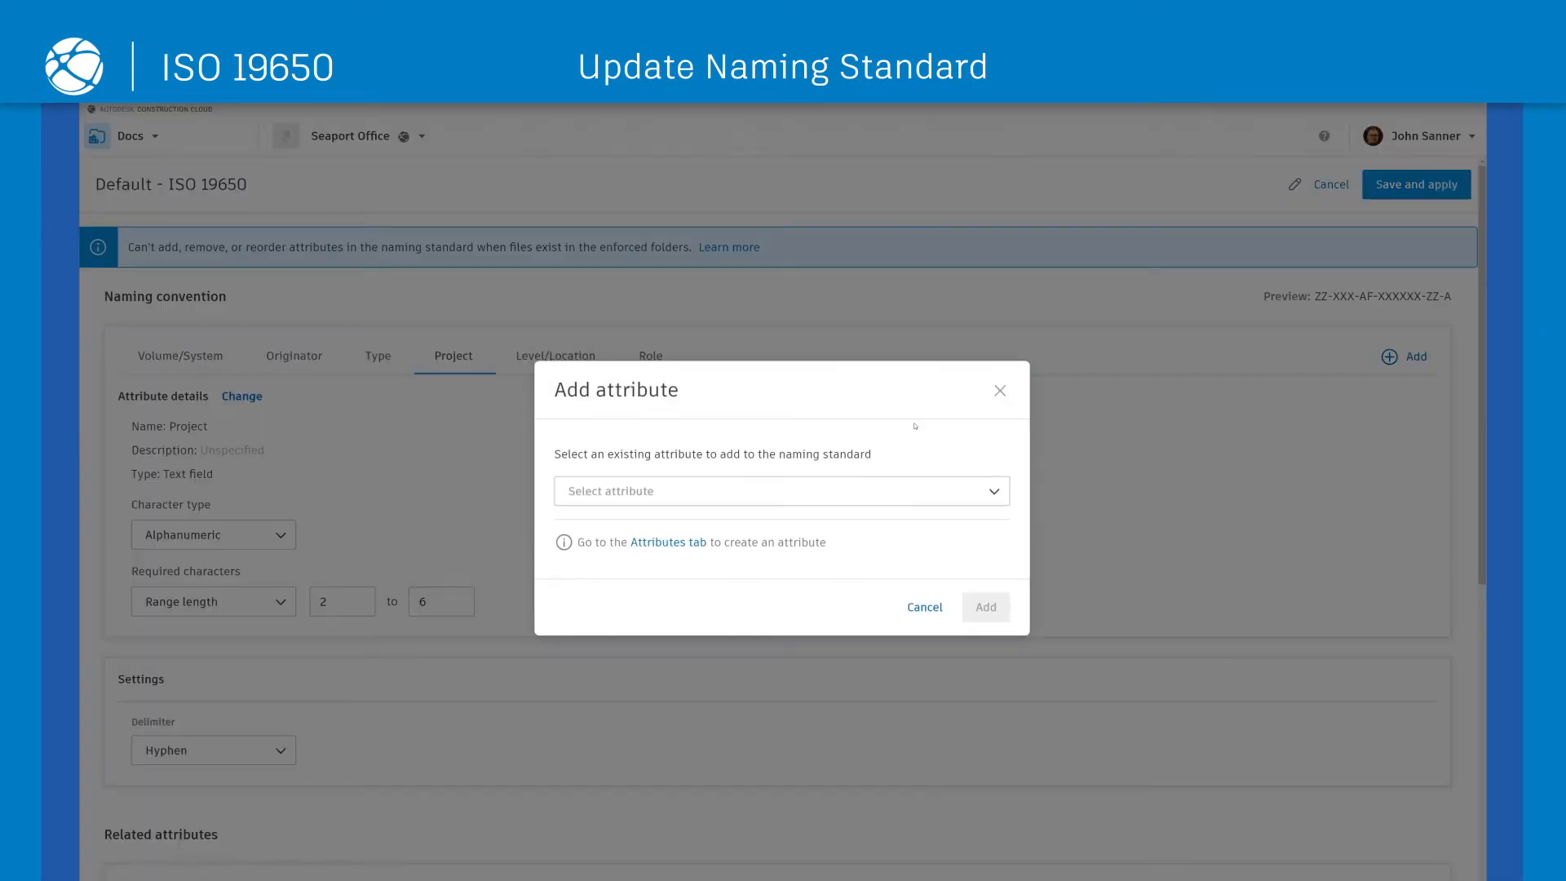
{"action": "left_click", "coordinate": [999, 392]}
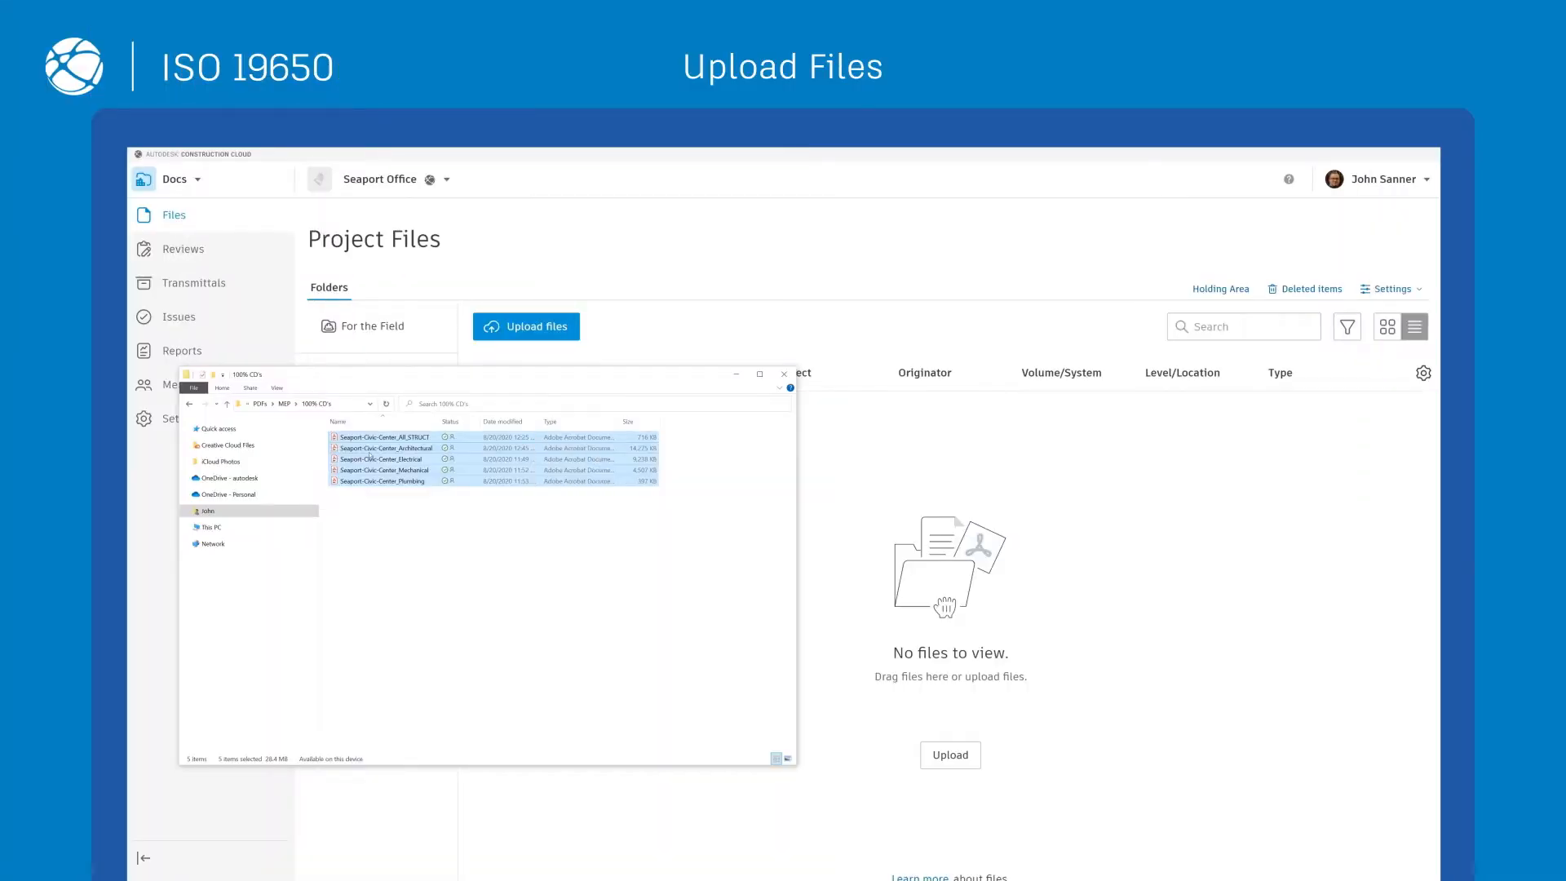
Step: Add the five Seaport-Civic-Center PDFs to the Drawings folder upload and set the architectural file's Project code to SPT
{"action": "left_click_drag", "start_coordinate": [370, 456], "coordinate": [922, 481]}
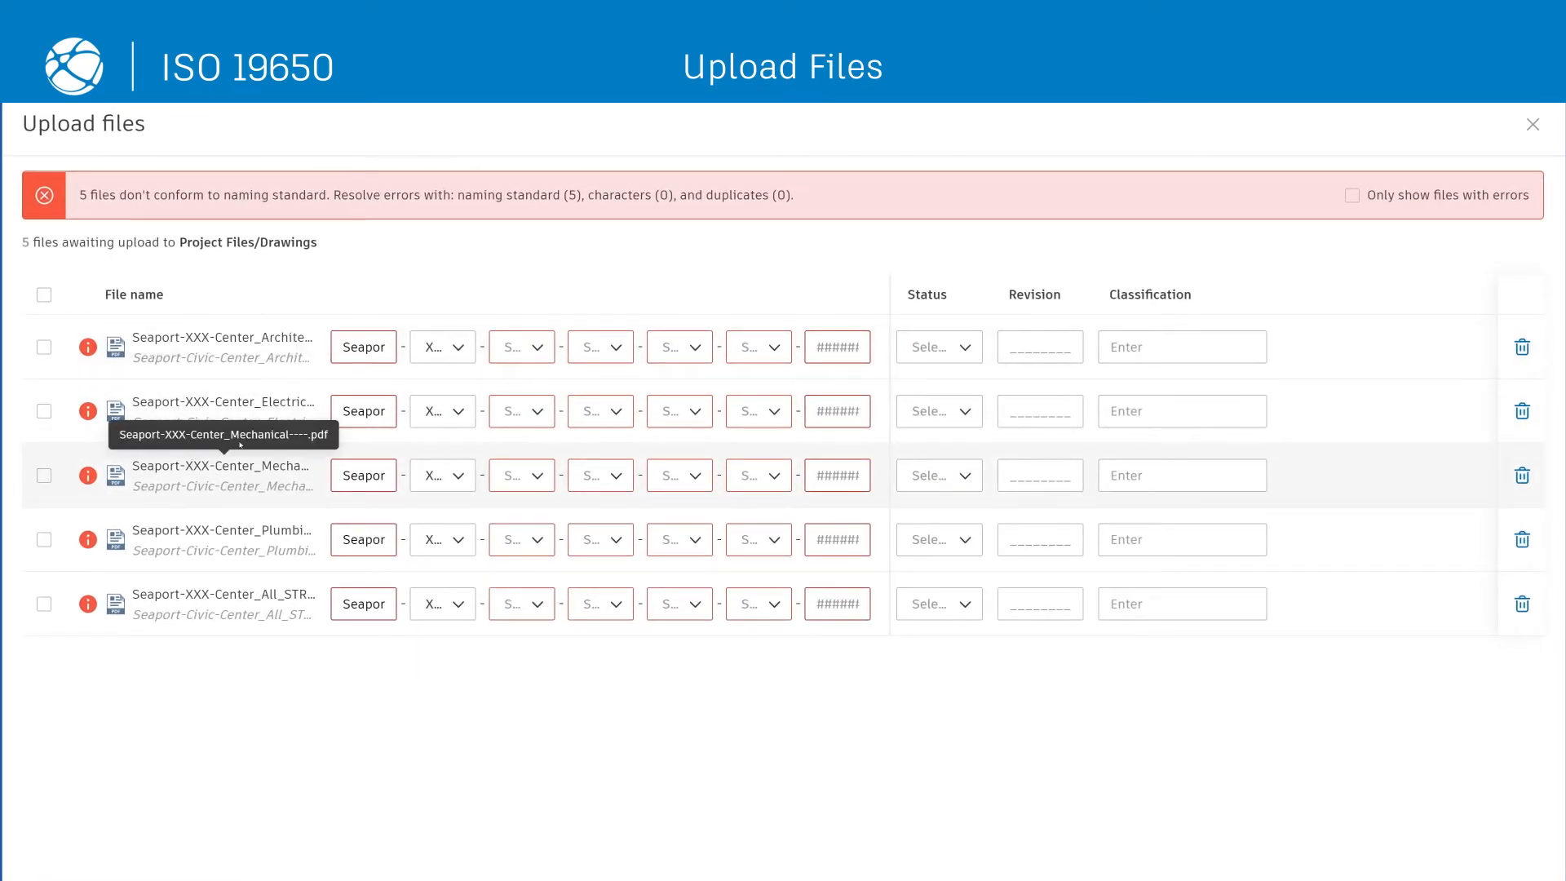
{"action": "double_click", "coordinate": [343, 347]}
{"action": "type", "text": "SPT"}
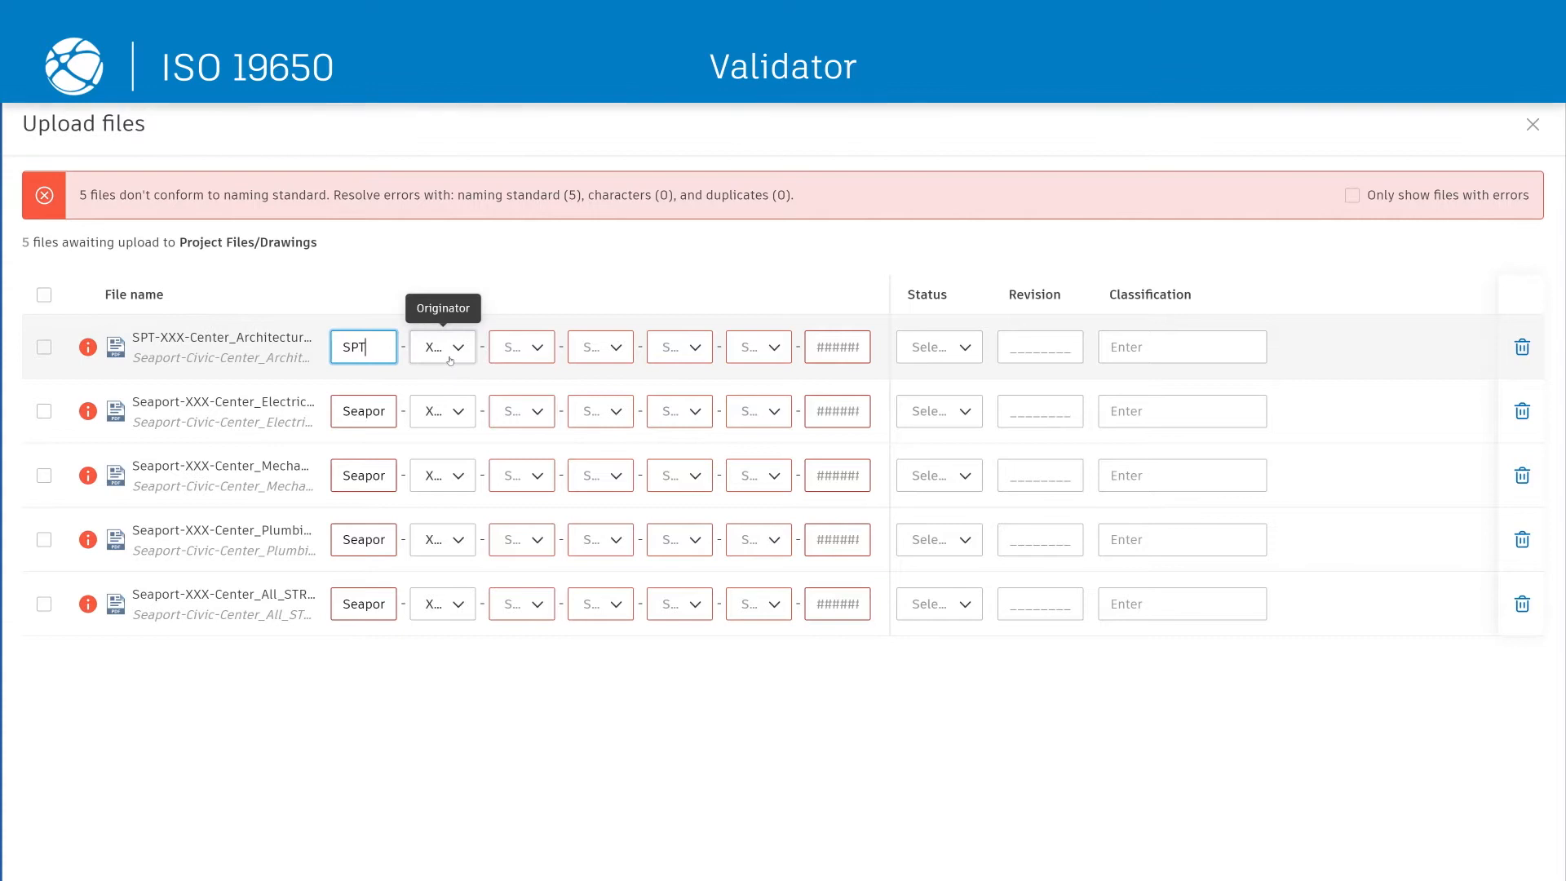
Step: Set the architectural file's Volume/System to XX, Level/Location to 00 and Type to FN
{"action": "left_click", "coordinate": [537, 349]}
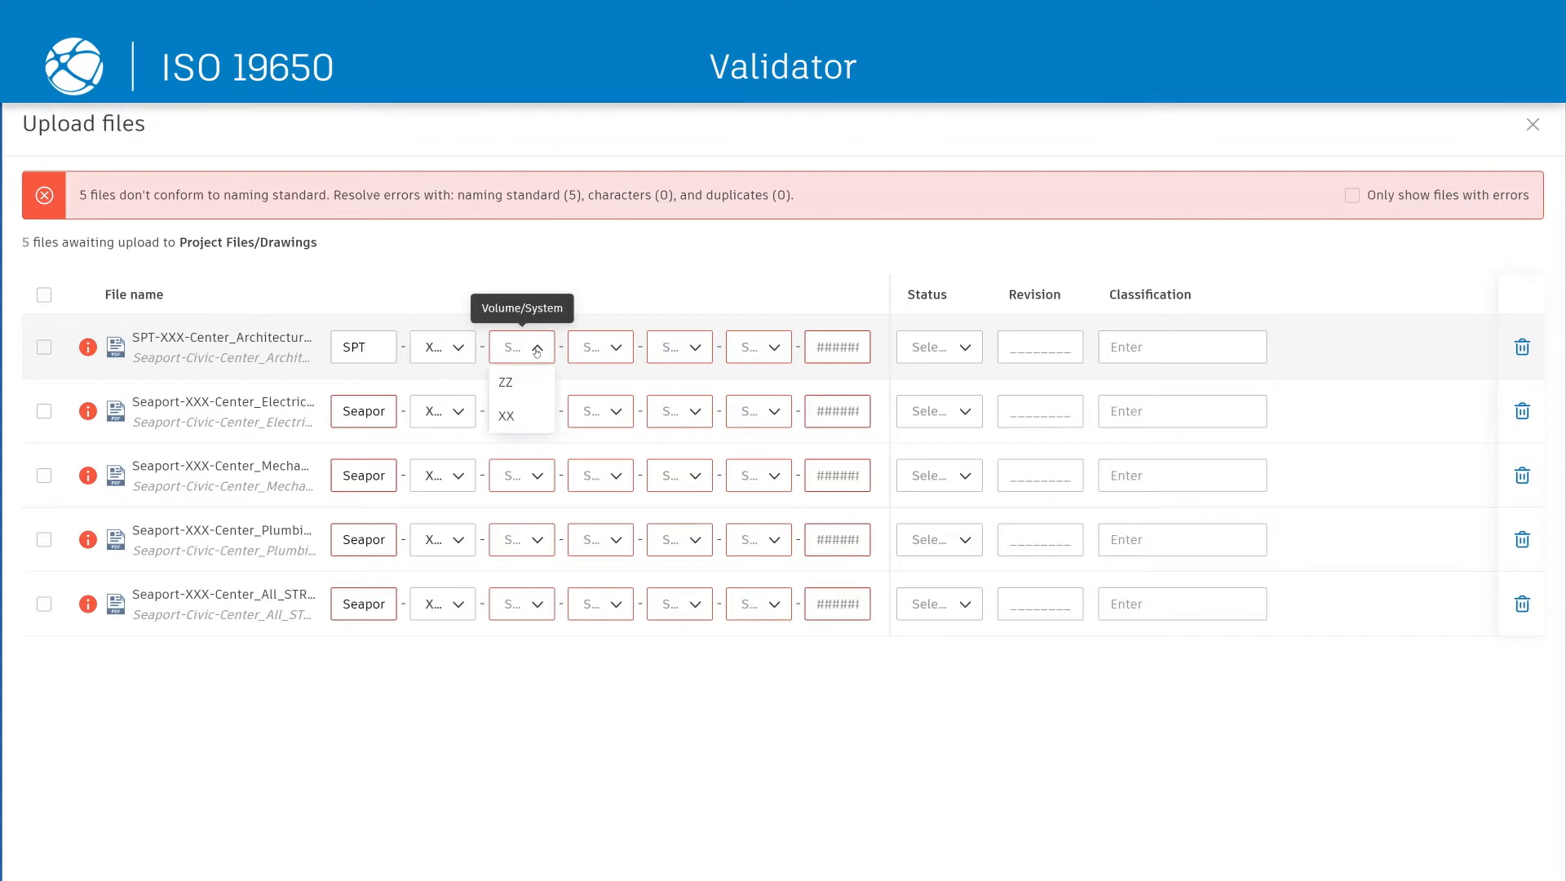
{"action": "left_click", "coordinate": [507, 416]}
{"action": "left_click", "coordinate": [602, 345]}
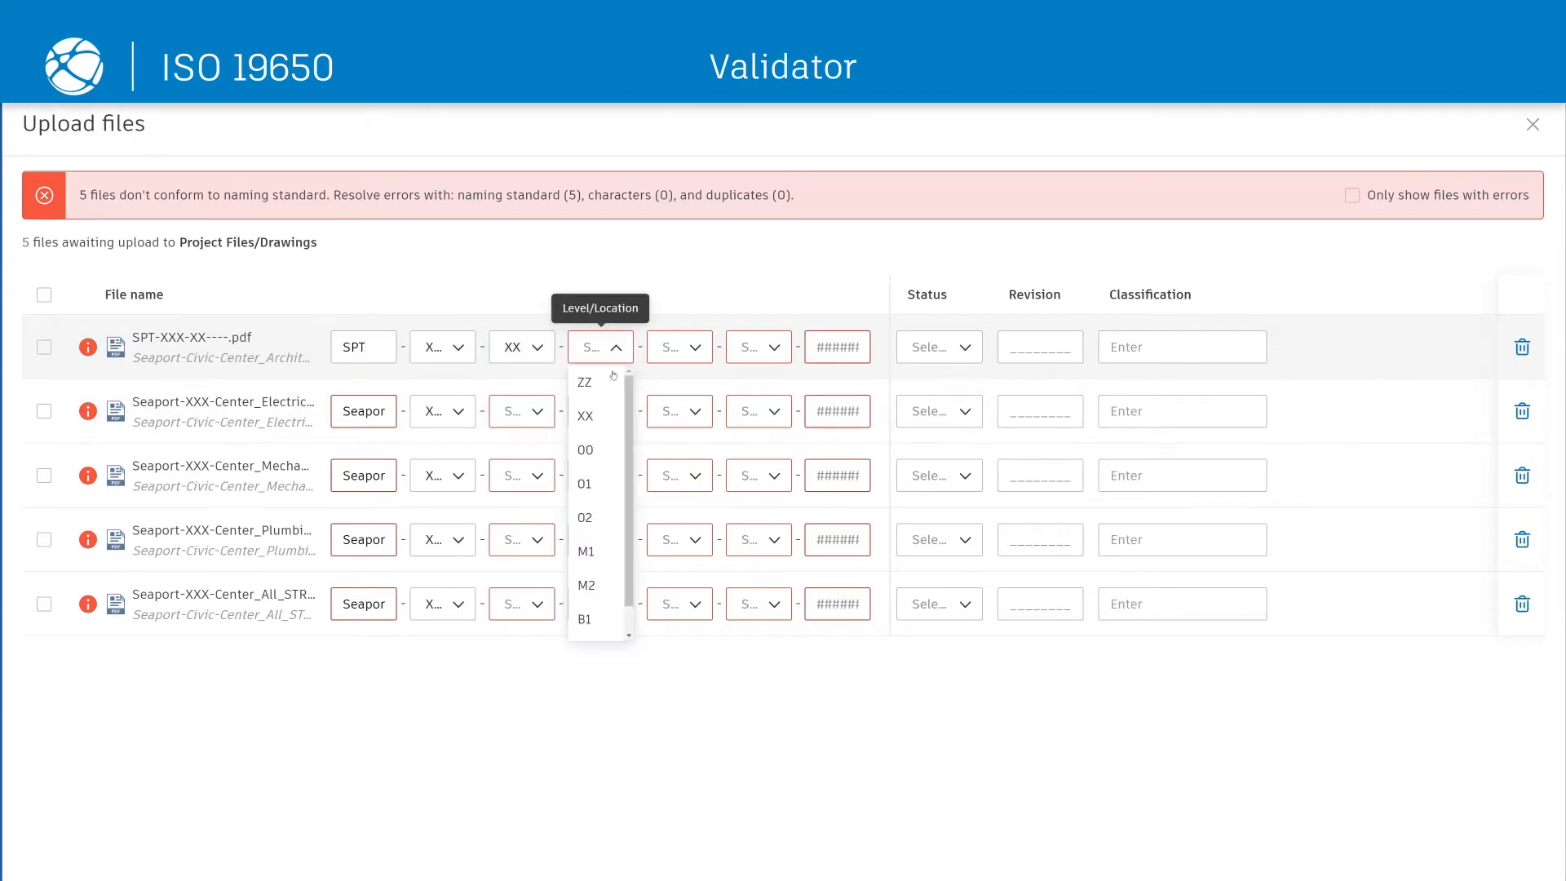
{"action": "left_click", "coordinate": [586, 451]}
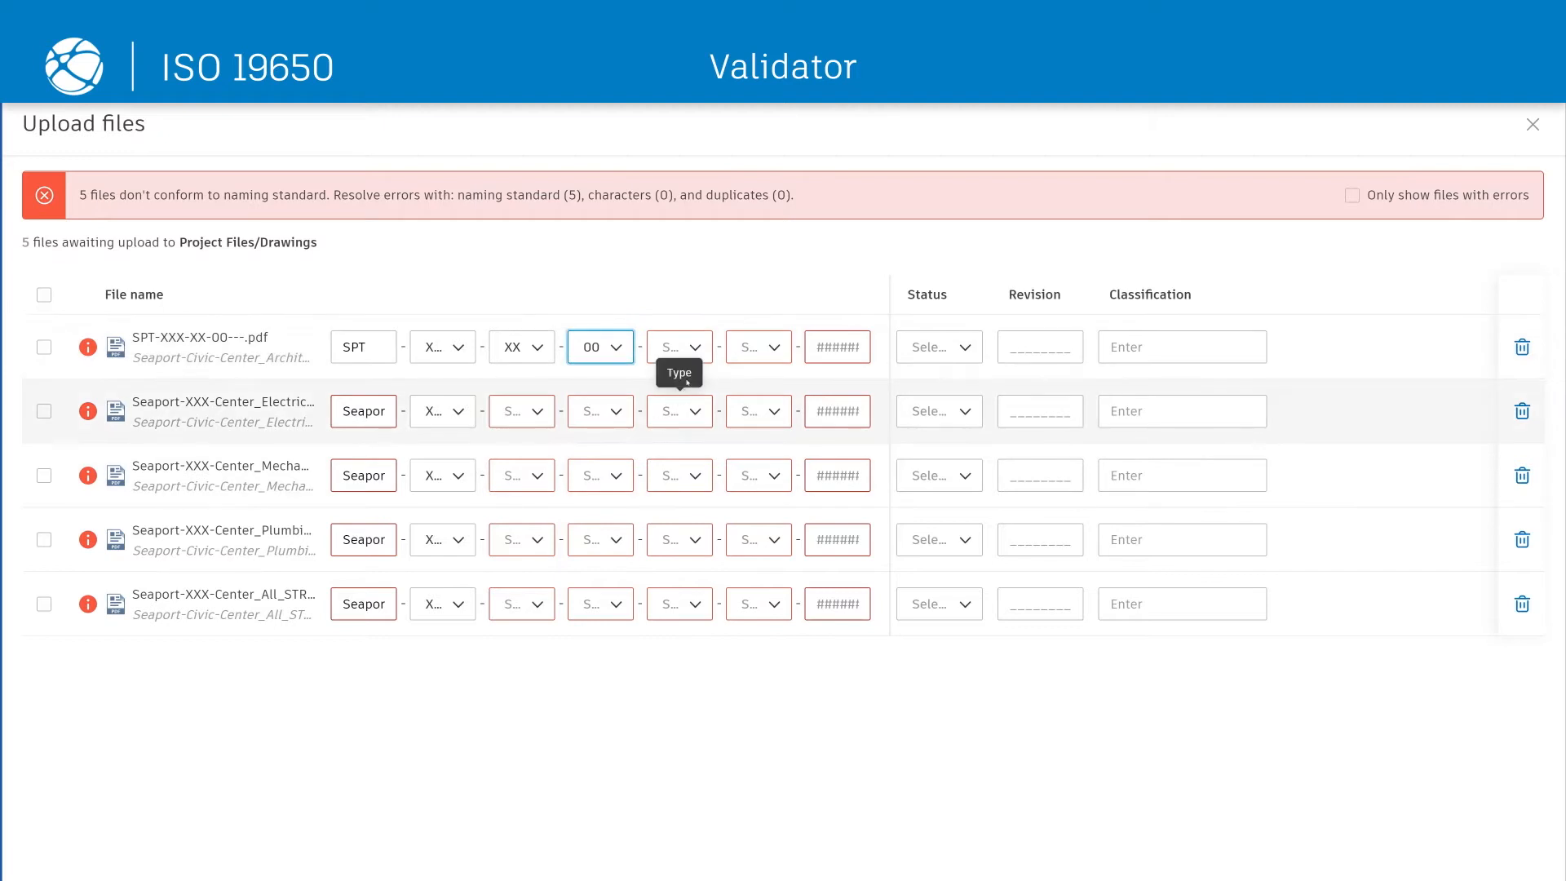
{"action": "left_click", "coordinate": [690, 350]}
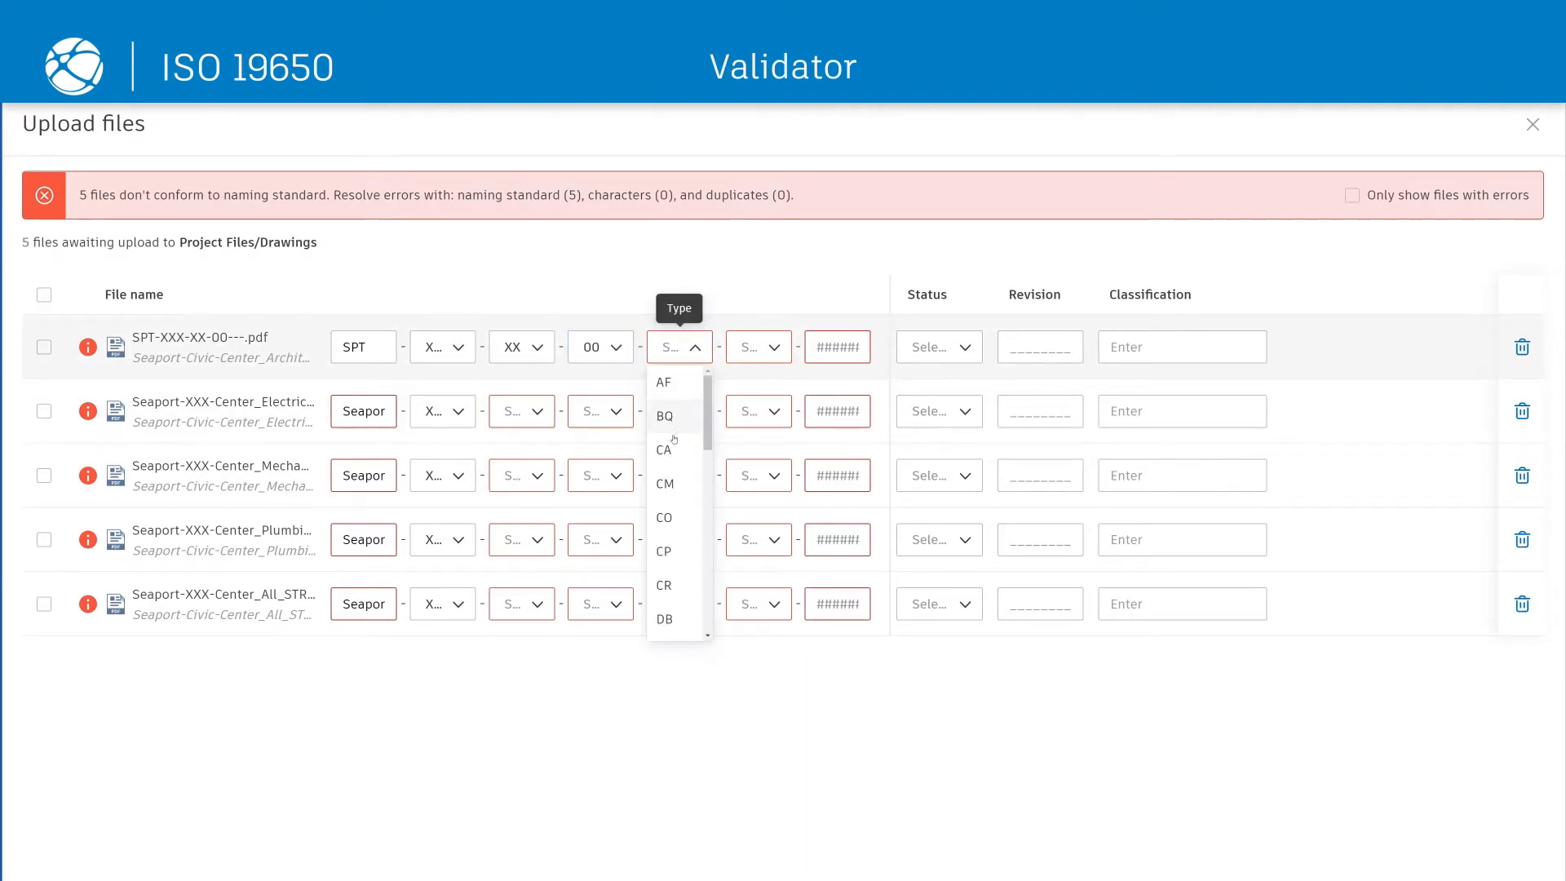
{"action": "scroll", "coordinate": [674, 450], "scroll_direction": "down", "scroll_amount": 1}
{"action": "scroll", "coordinate": [674, 450], "scroll_direction": "down", "scroll_amount": 1}
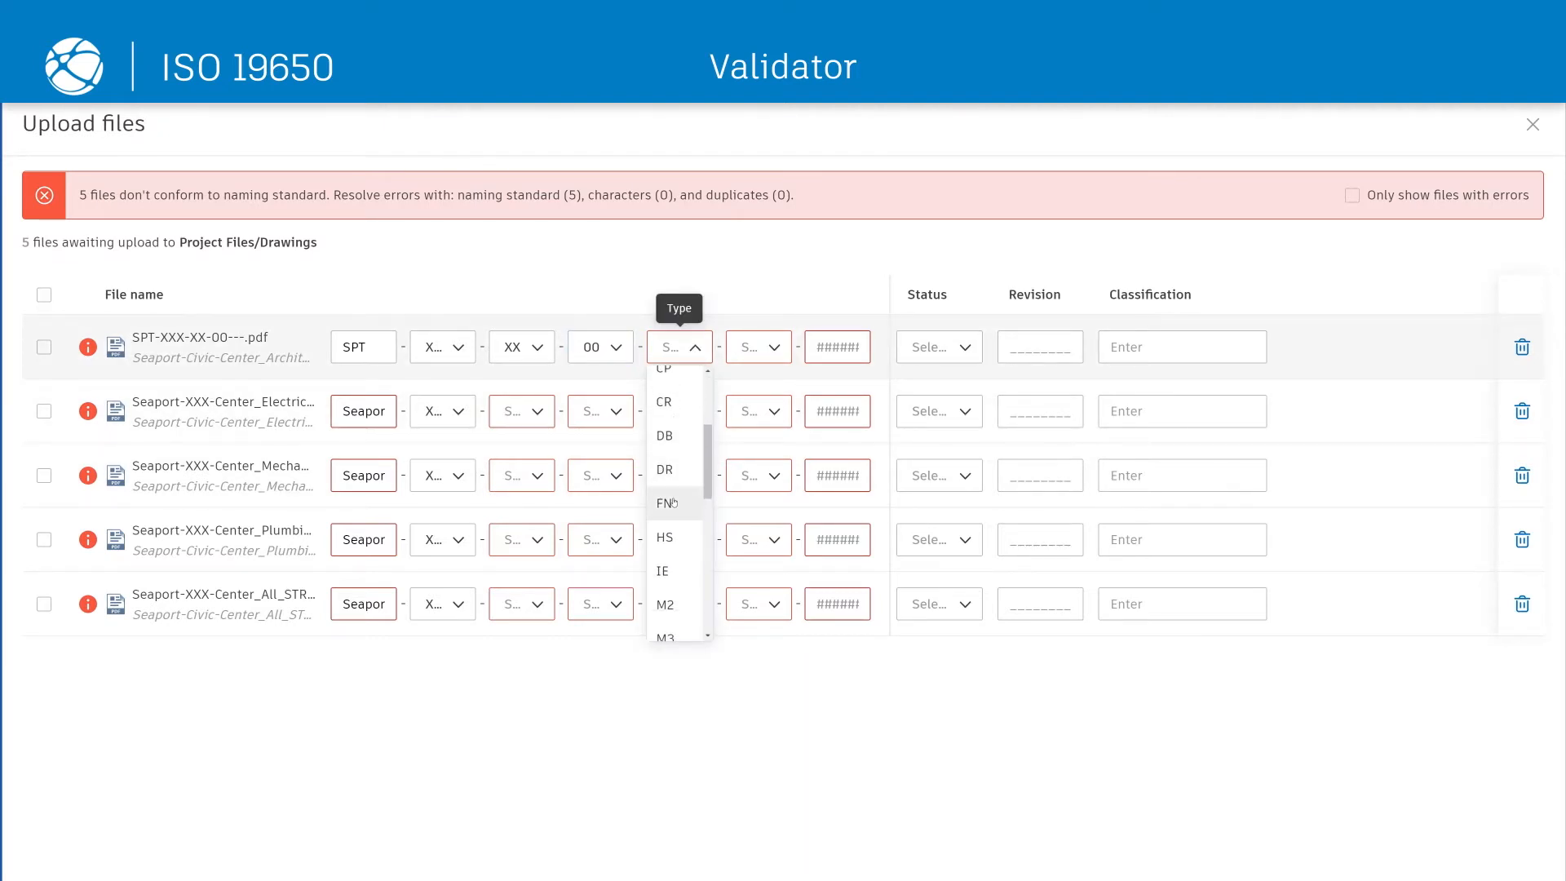
{"action": "left_click", "coordinate": [665, 500]}
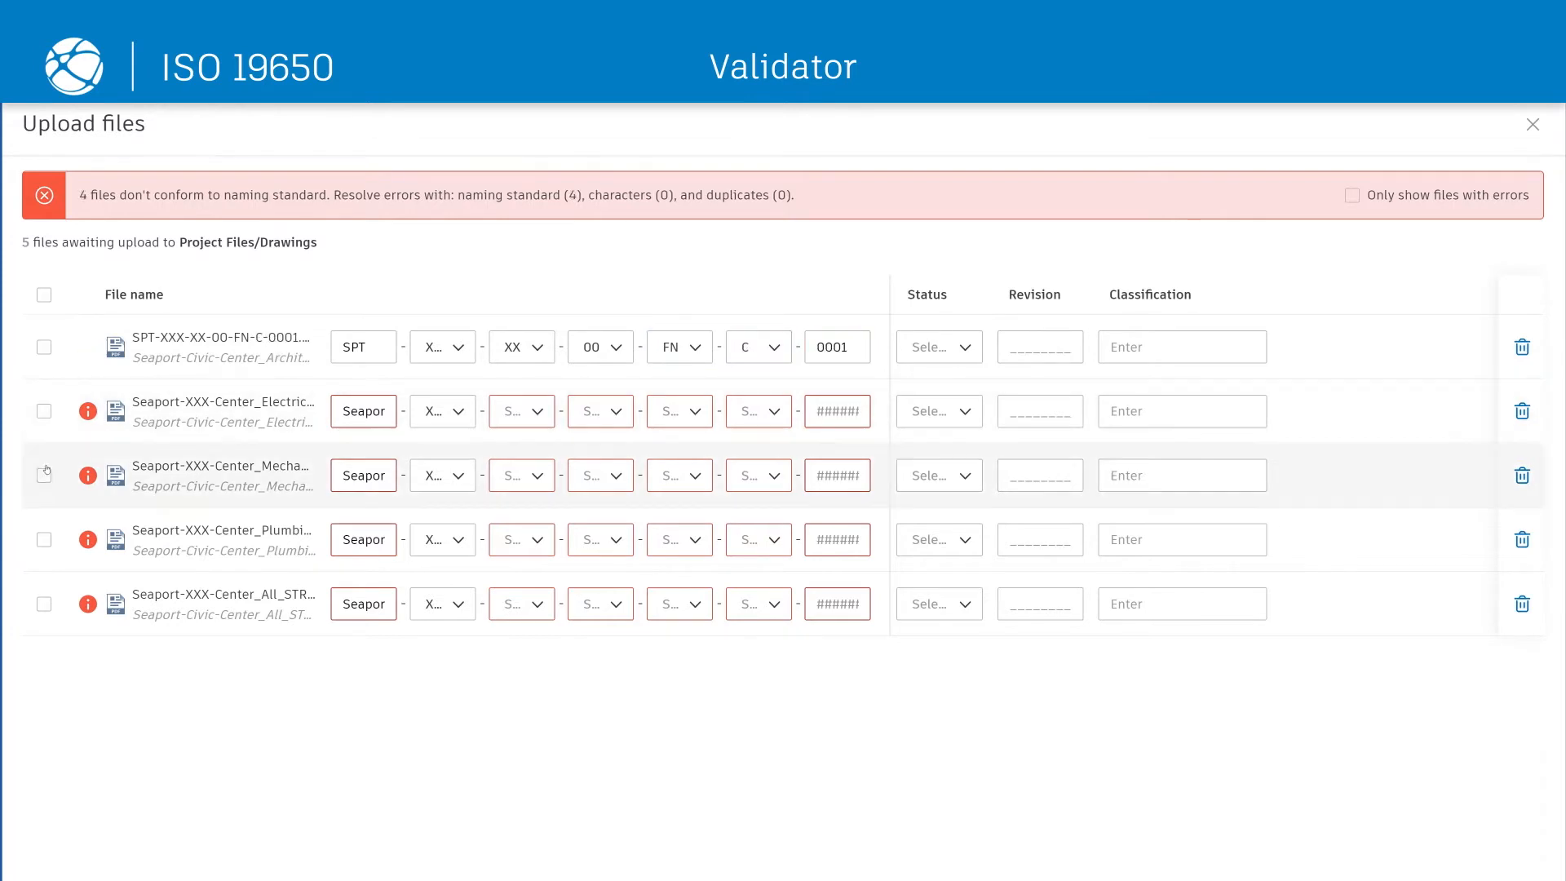
Step: Remove the mechanical file from the list of files awaiting upload
{"action": "left_click", "coordinate": [45, 476]}
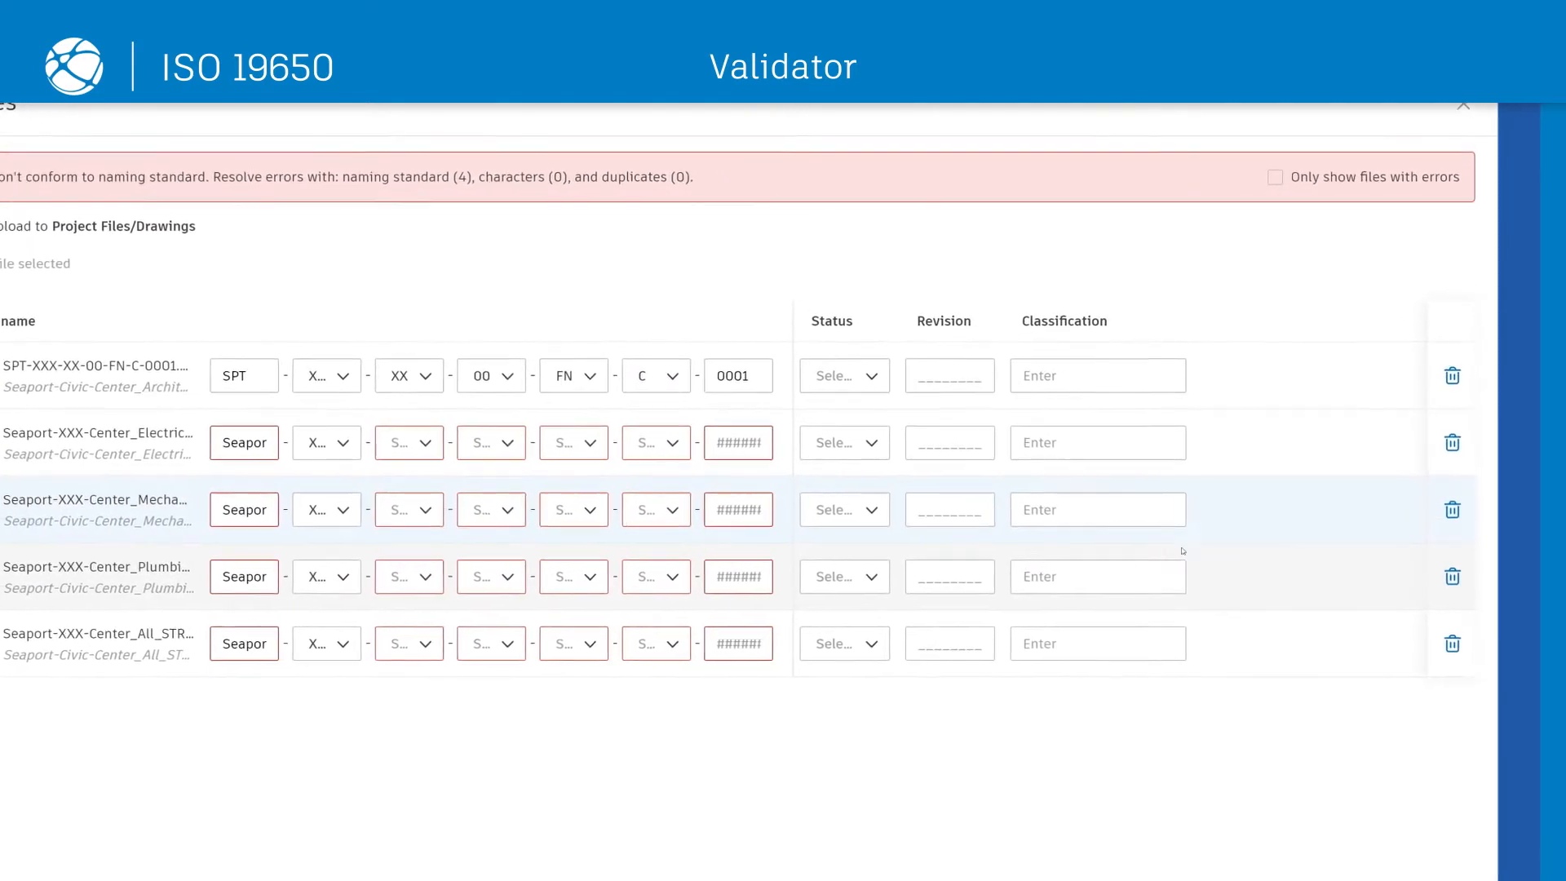
{"action": "left_click", "coordinate": [1426, 508]}
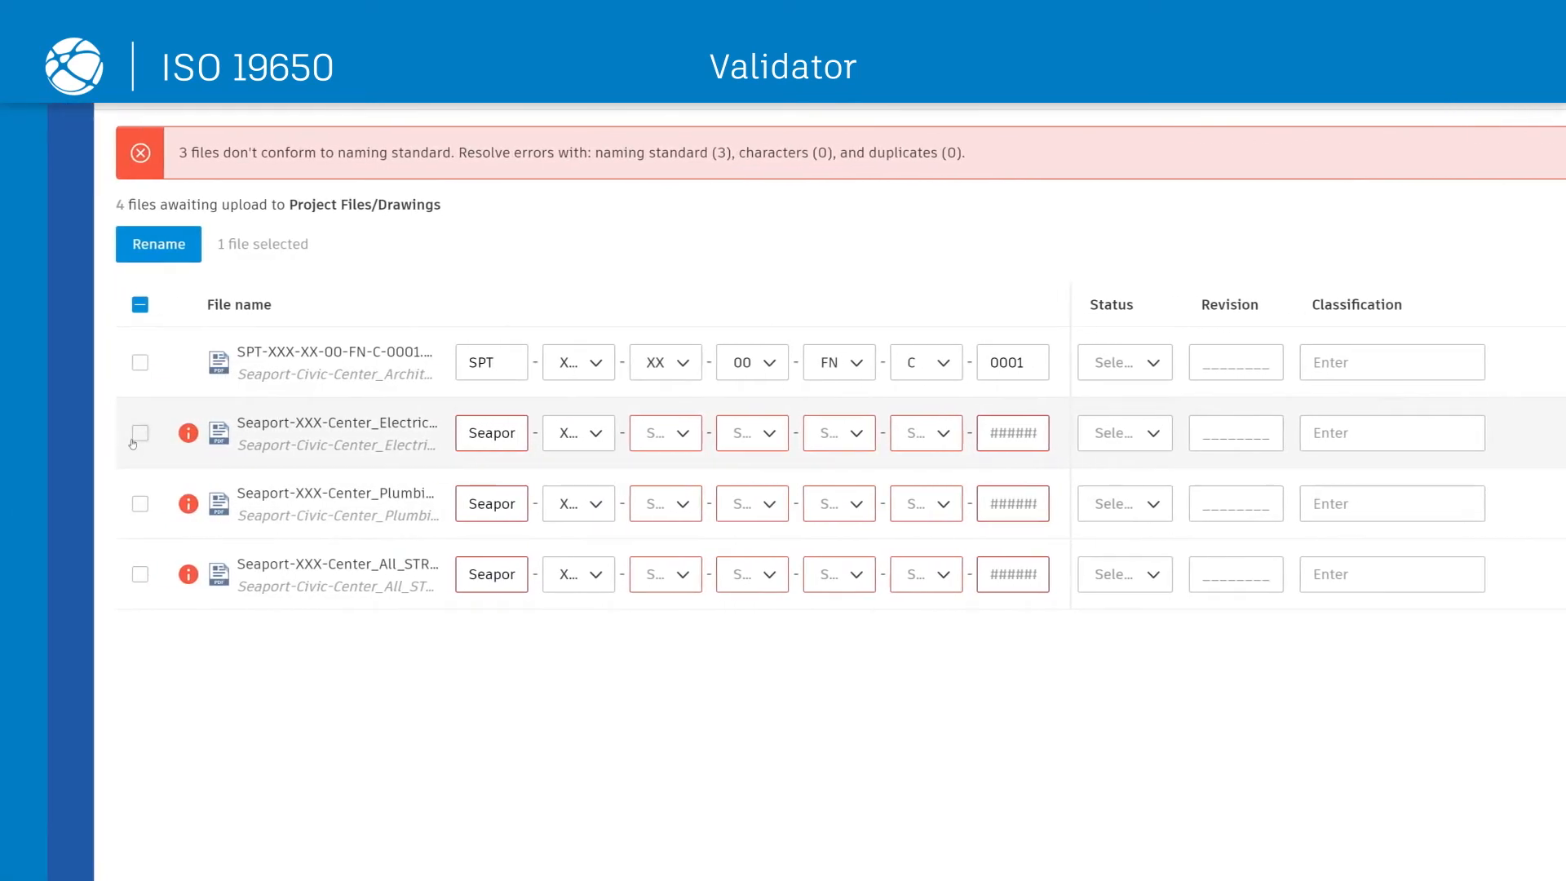
Step: Rename and validate the electrical file with Project set to SPT and Originator set to XXX
{"action": "left_click", "coordinate": [171, 433]}
{"action": "left_click", "coordinate": [190, 244]}
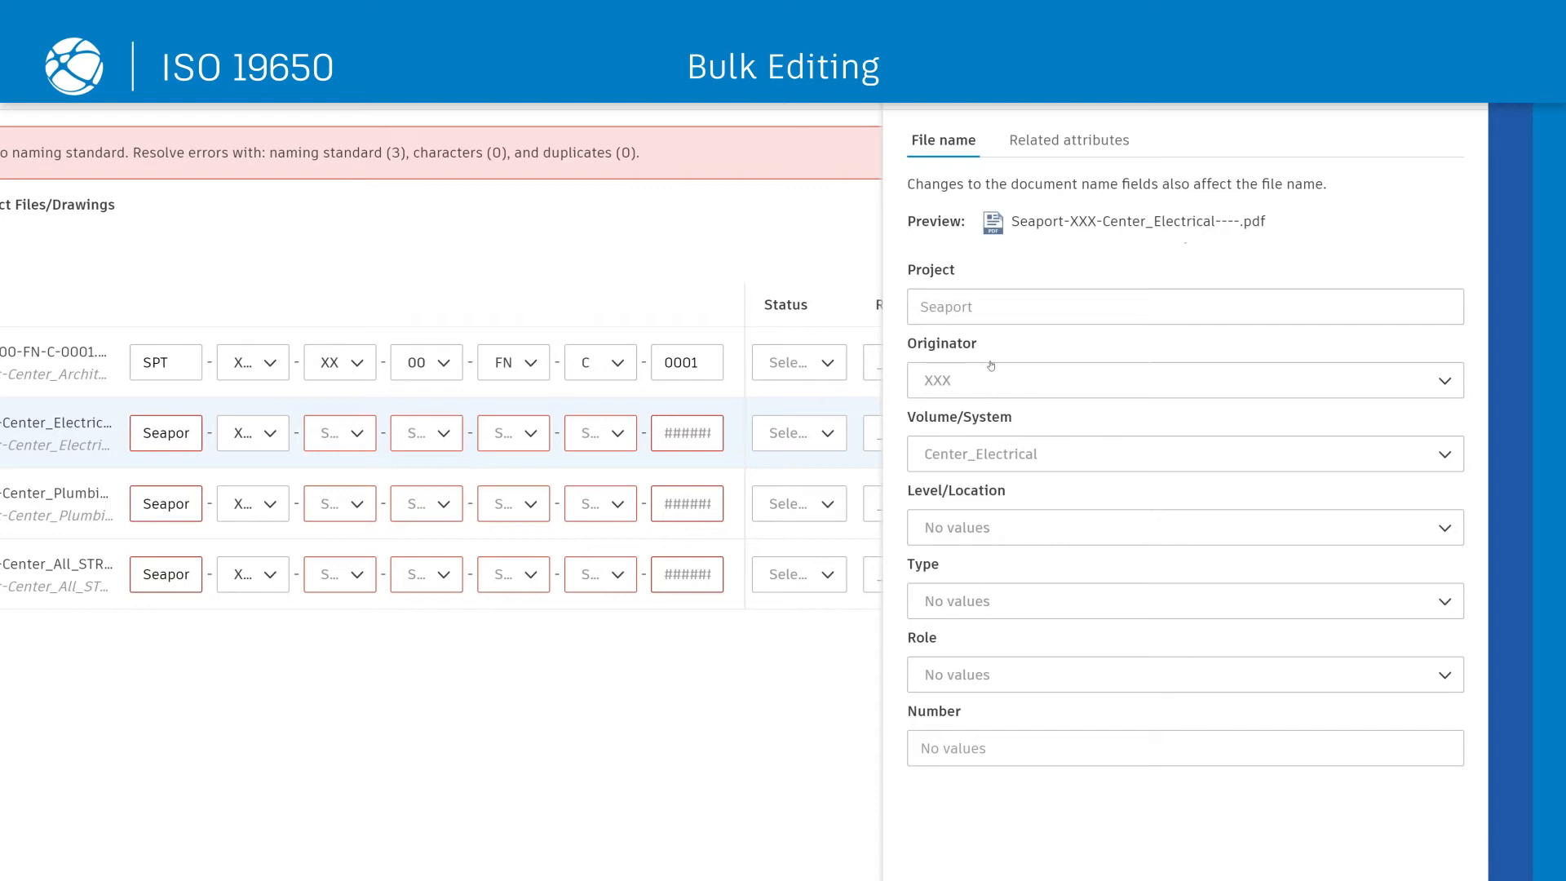
{"action": "left_click", "coordinate": [991, 307]}
{"action": "type", "text": "SPT"}
{"action": "left_click", "coordinate": [973, 380]}
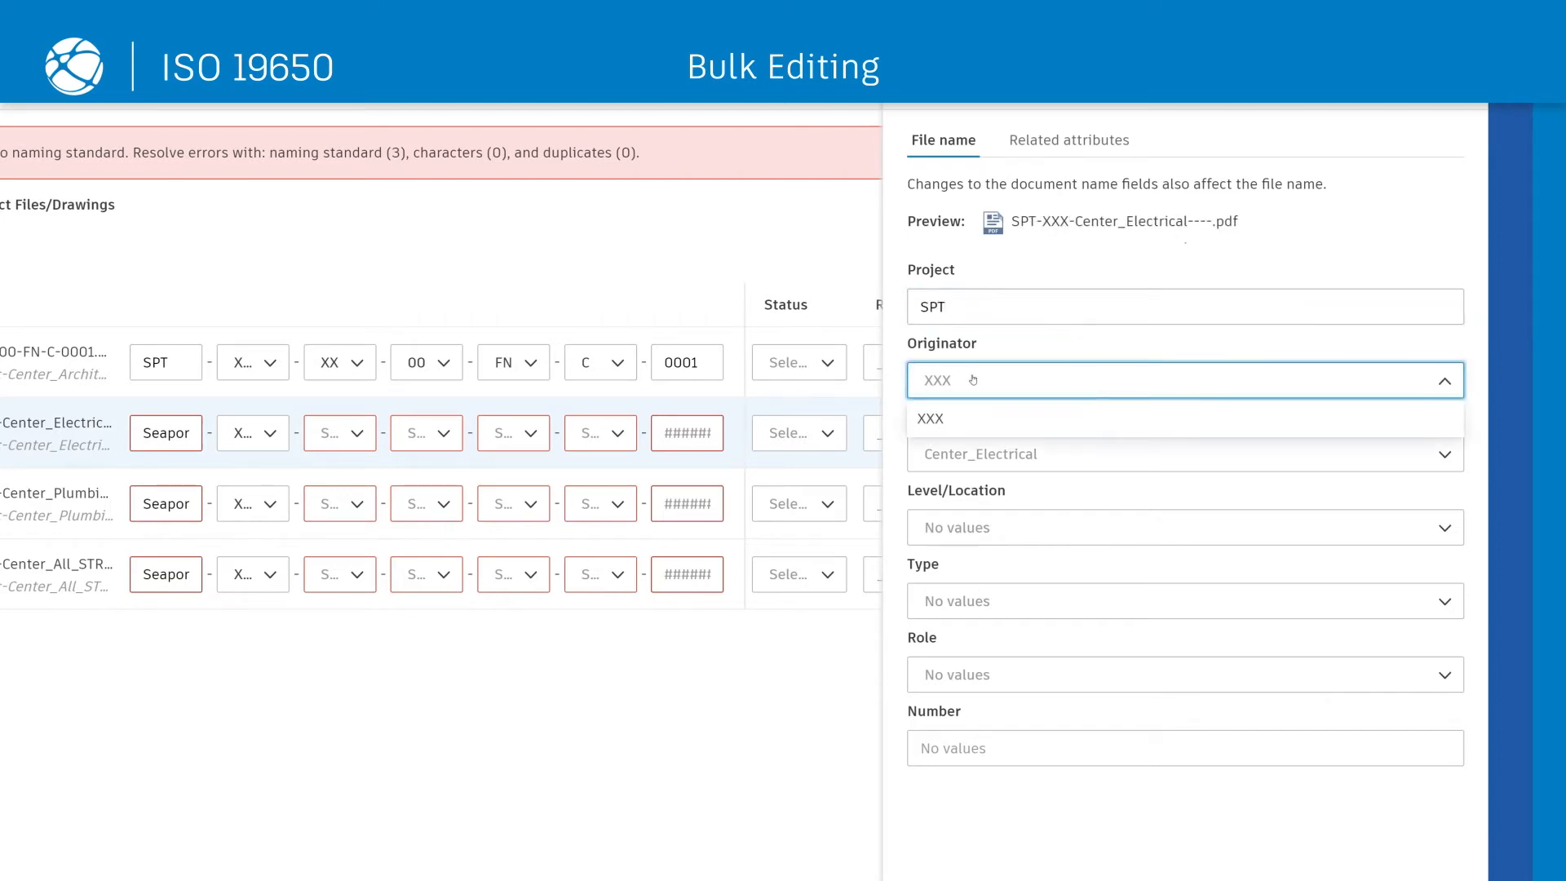
{"action": "left_click", "coordinate": [955, 419]}
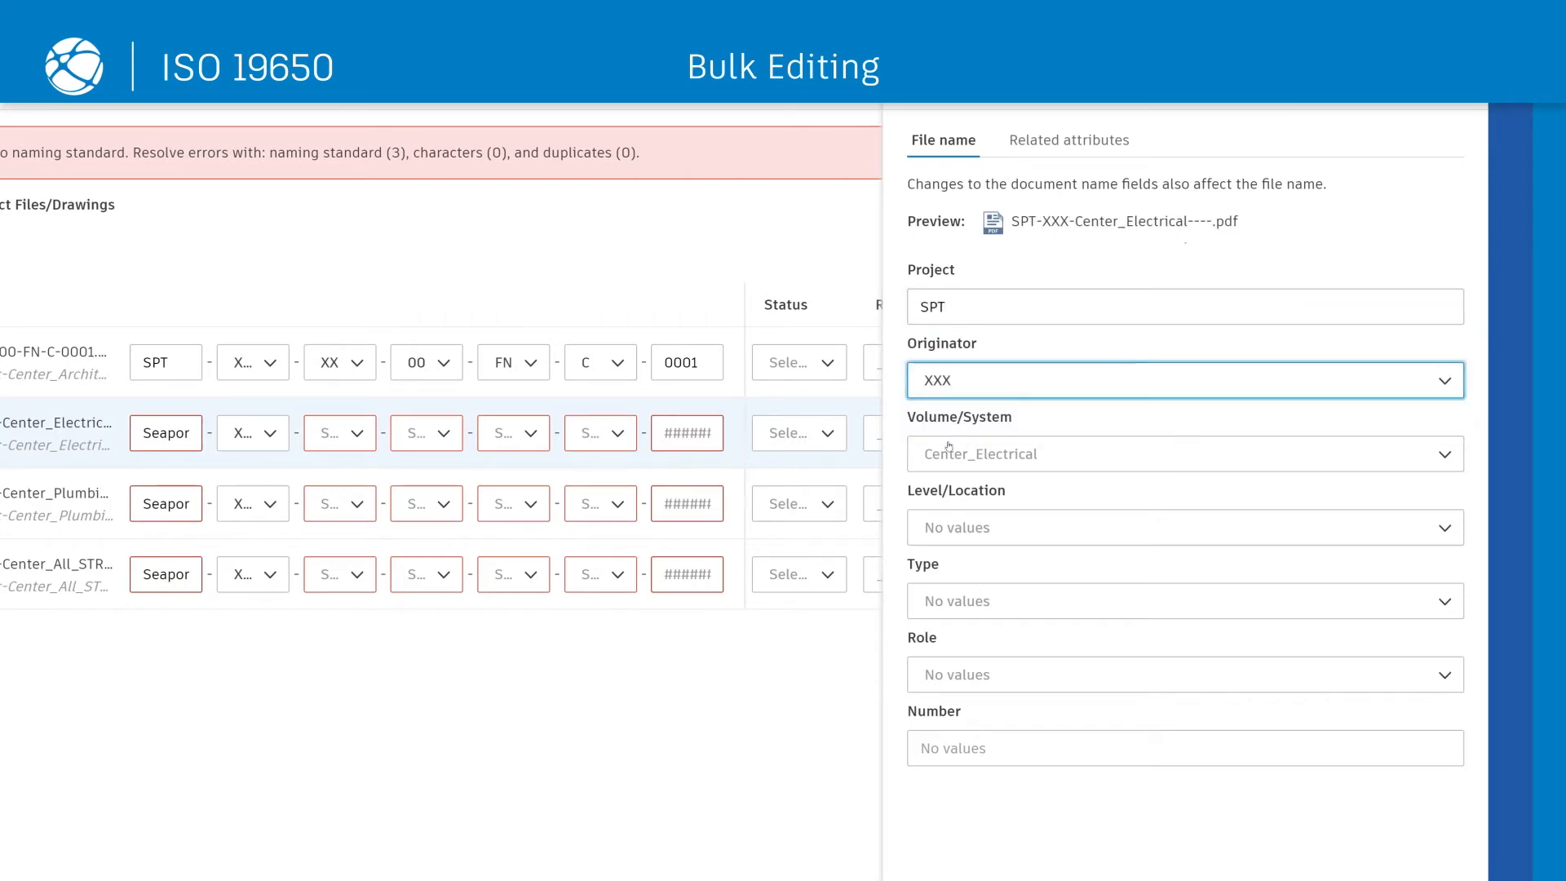
{"action": "scroll", "coordinate": [965, 550], "scroll_direction": "down", "scroll_amount": 3}
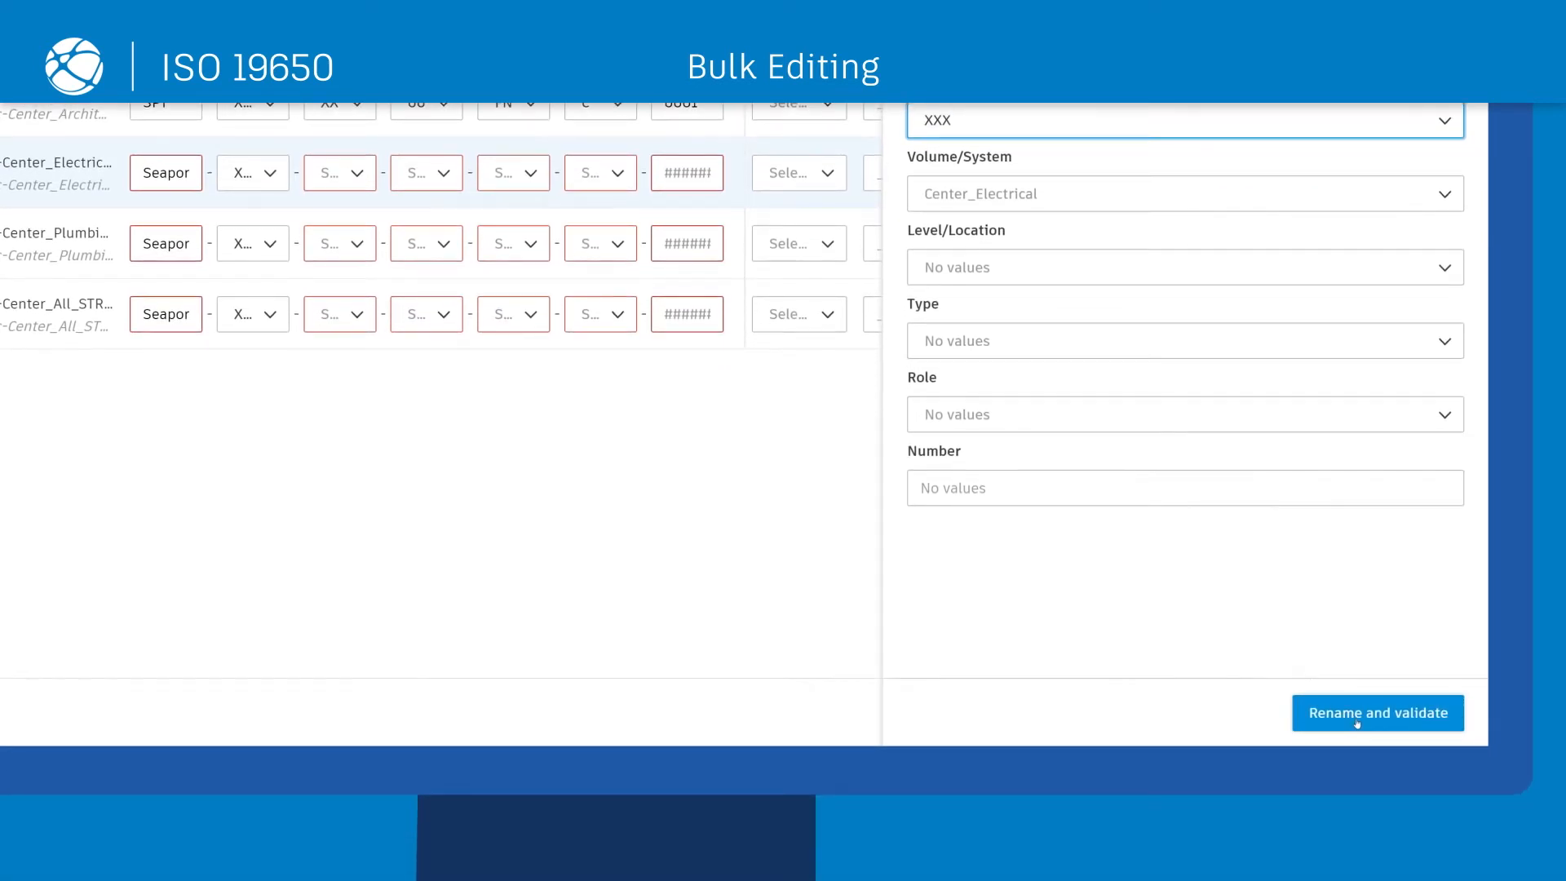
{"action": "left_click", "coordinate": [1357, 724]}
Step: Upload the files to Drawings, letting the non-conforming ones go to the Holding area, and dismiss the upload summary
{"action": "left_click", "coordinate": [1357, 724]}
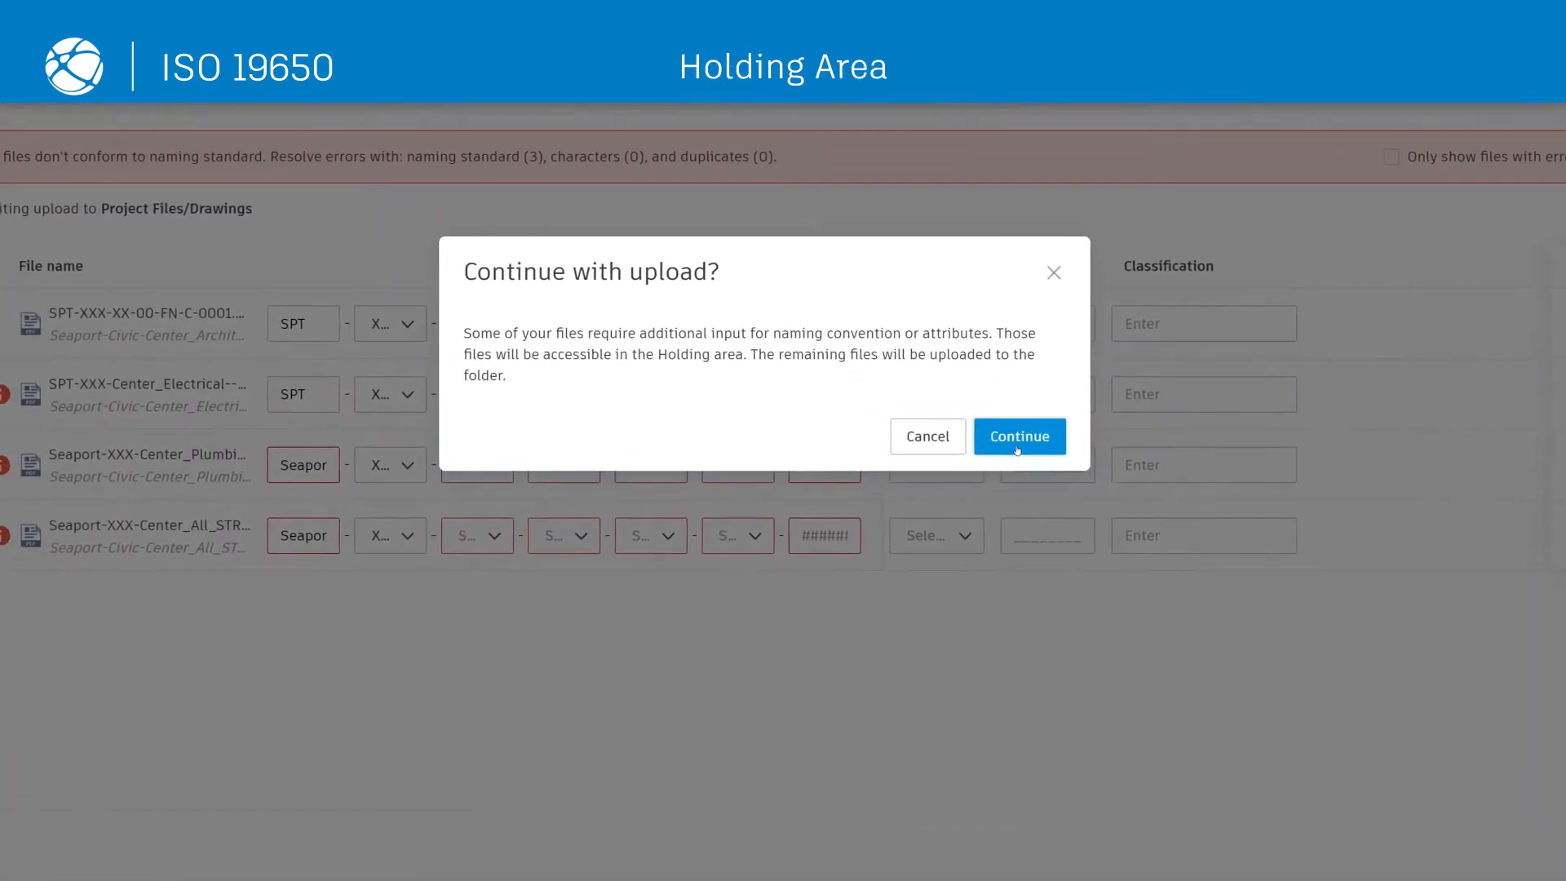
{"action": "left_click", "coordinate": [1017, 450]}
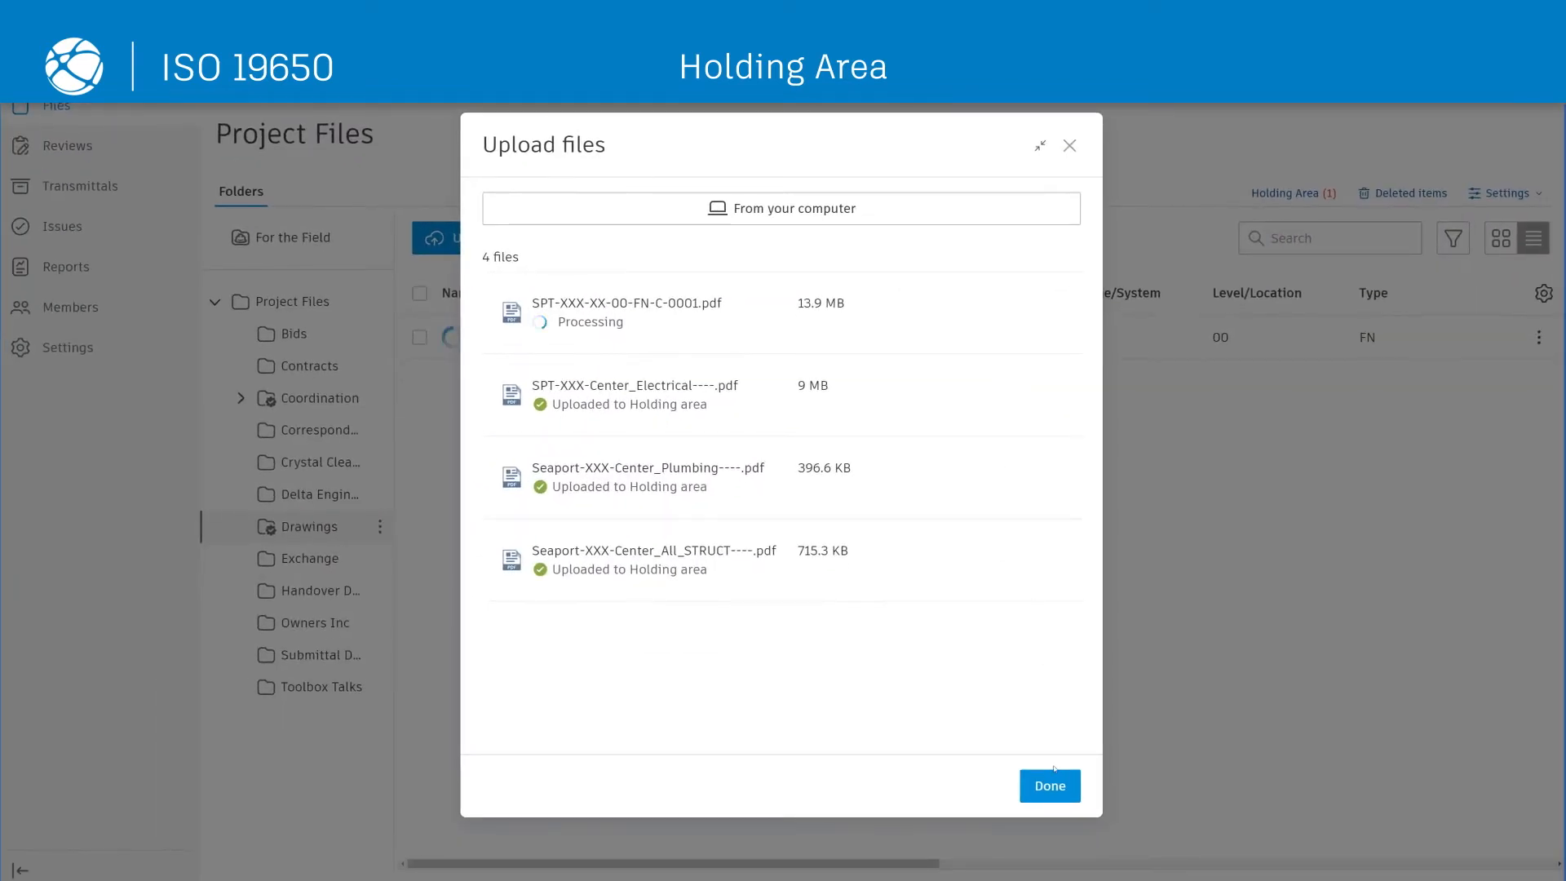
{"action": "left_click", "coordinate": [1051, 786]}
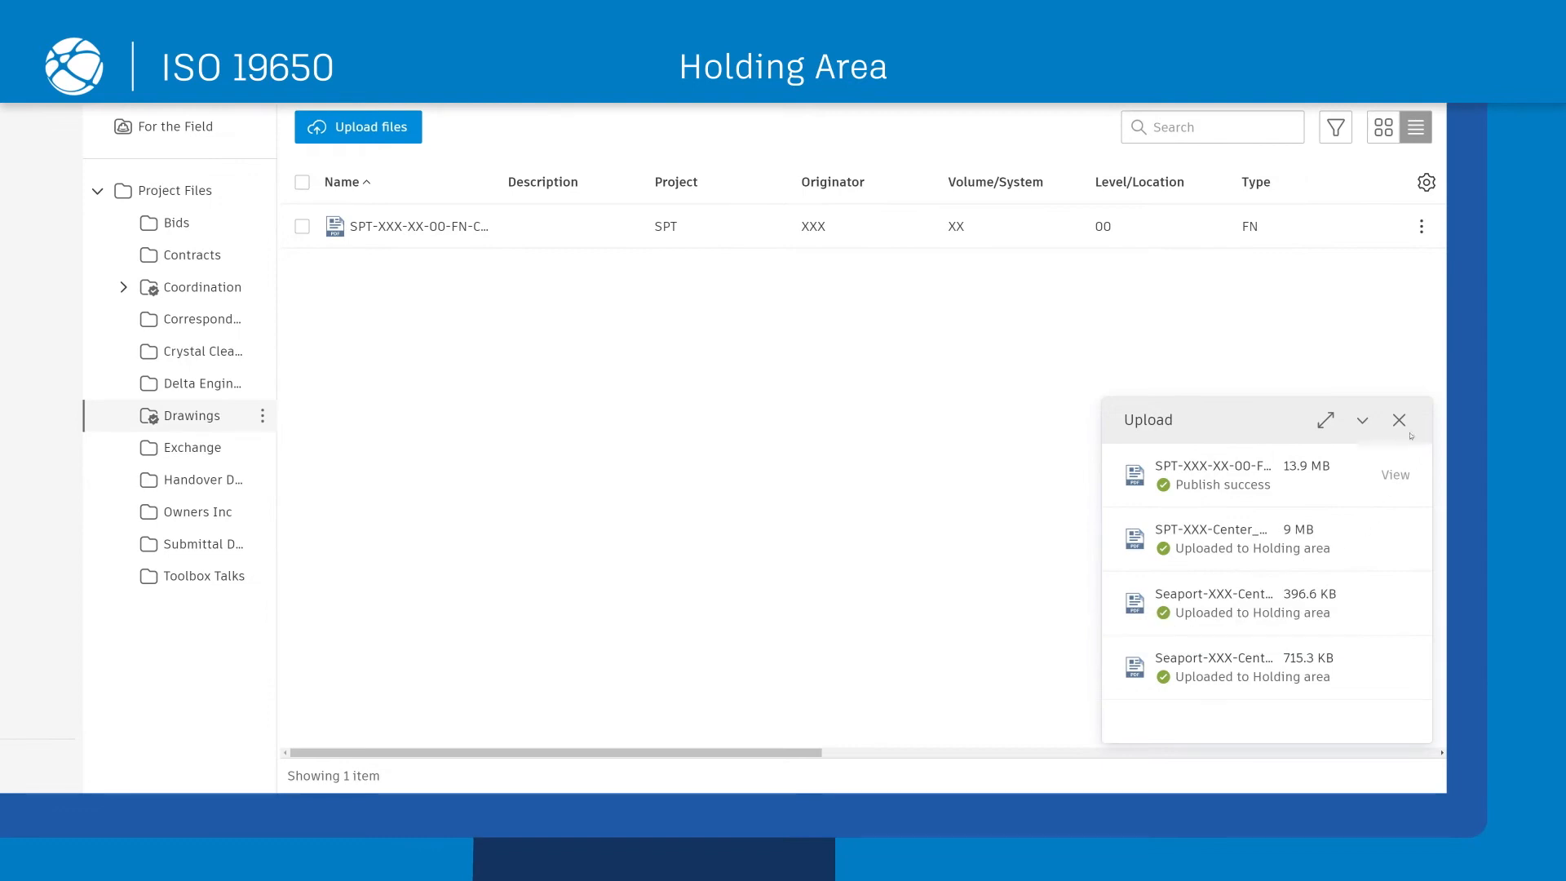
{"action": "left_click", "coordinate": [1400, 421]}
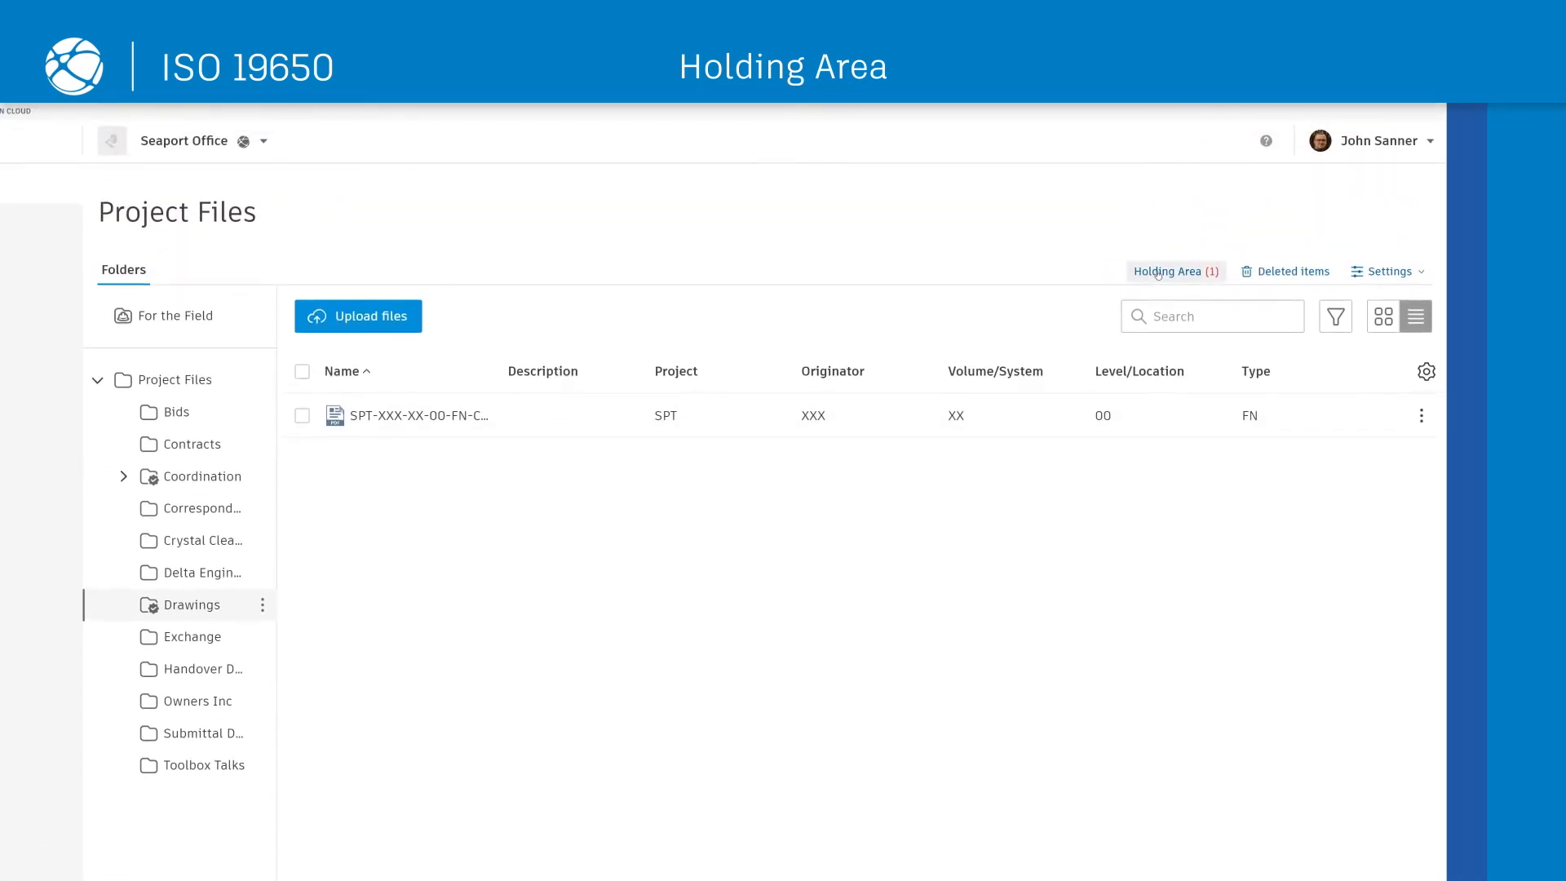
Step: In the Holding area's Drawings upload group, set the structural file's Project to SPT, Volume/System to ZZ and Level/Location to 02
{"action": "left_click", "coordinate": [1158, 264]}
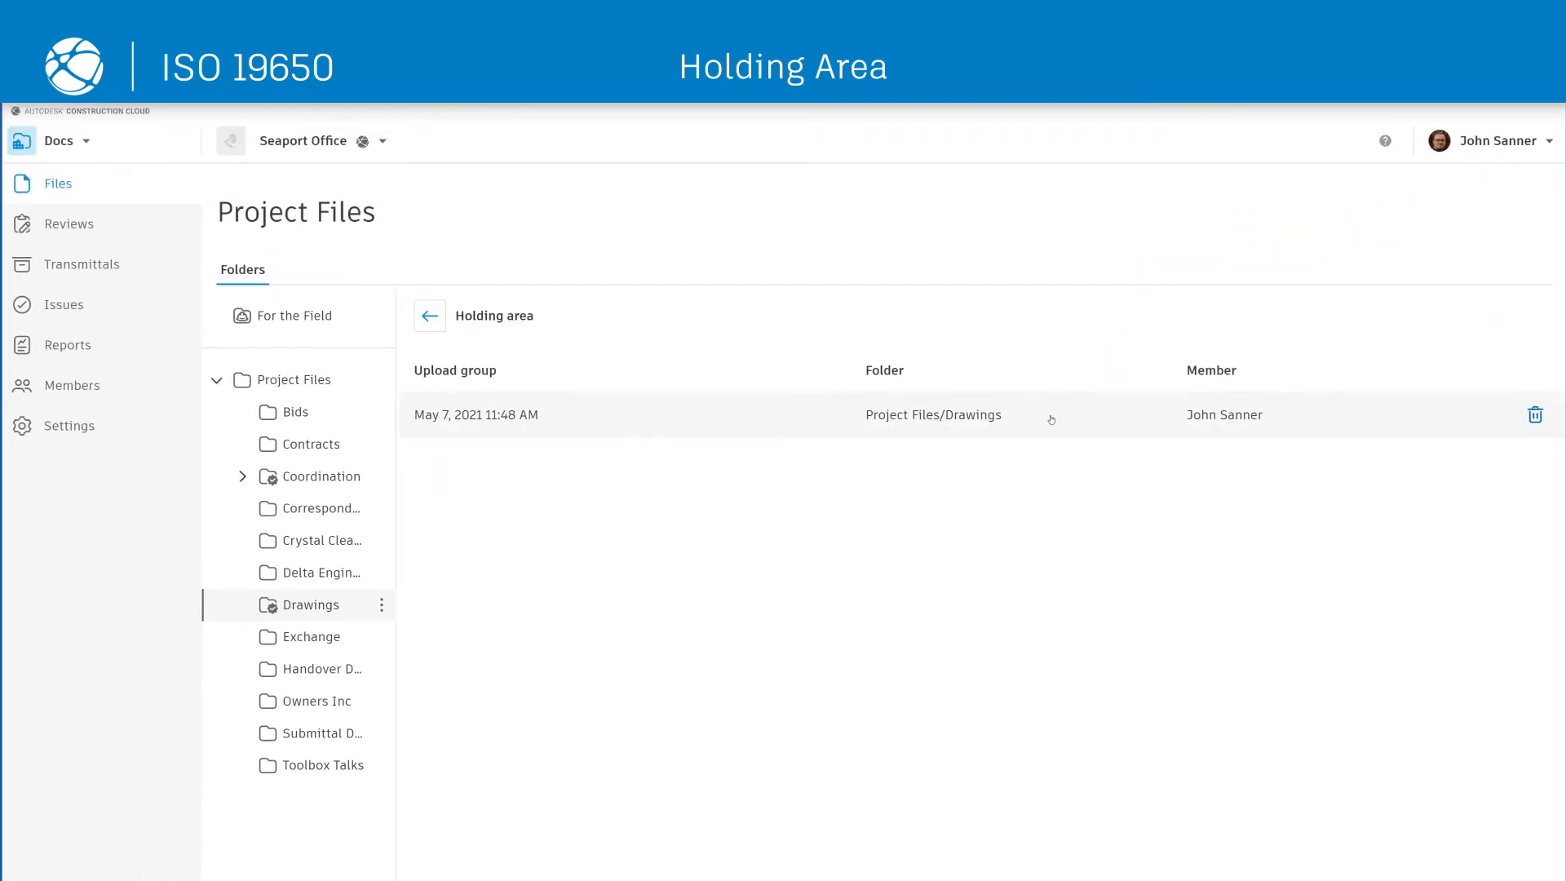
{"action": "left_click", "coordinate": [1052, 420]}
{"action": "left_click_drag", "start_coordinate": [387, 359], "coordinate": [201, 344]}
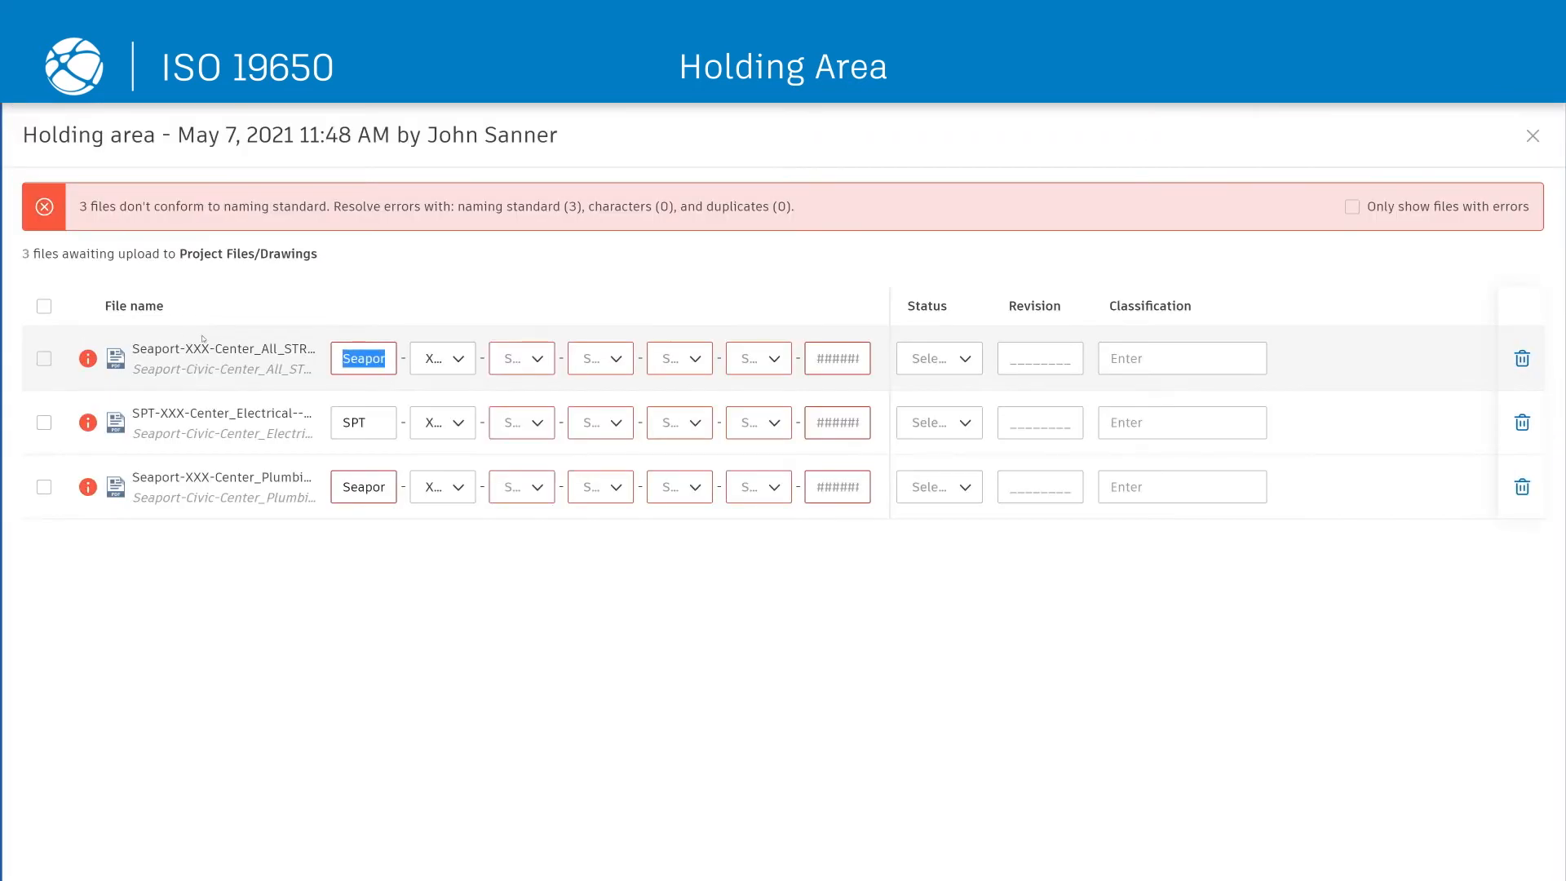
{"action": "type", "text": "SPT"}
{"action": "left_click", "coordinate": [528, 359]}
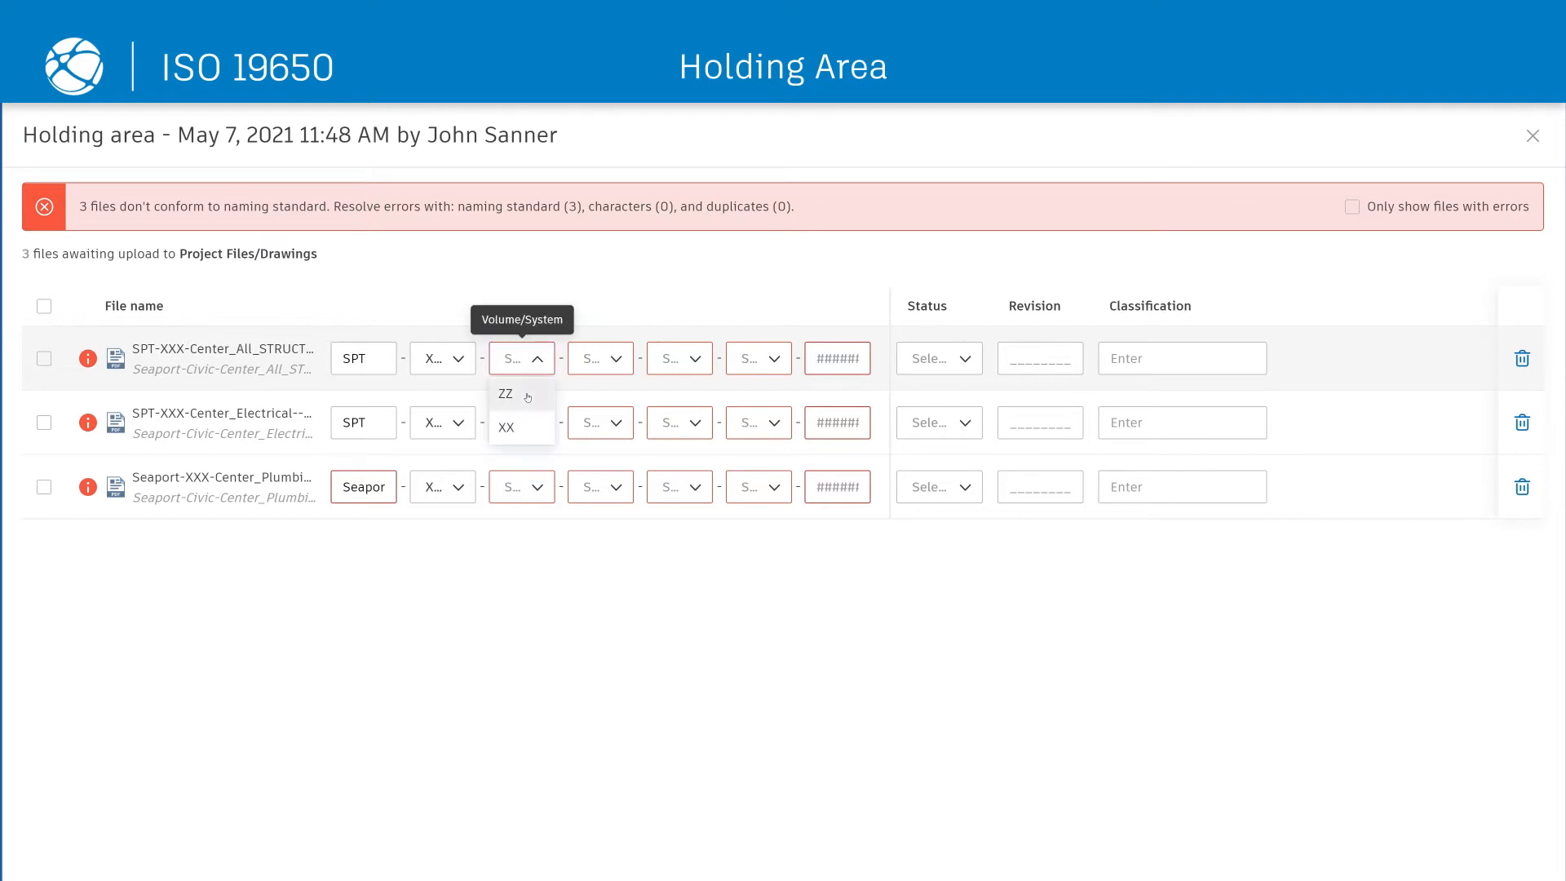
{"action": "left_click", "coordinate": [527, 394]}
{"action": "left_click", "coordinate": [612, 359]}
{"action": "left_click", "coordinate": [596, 525]}
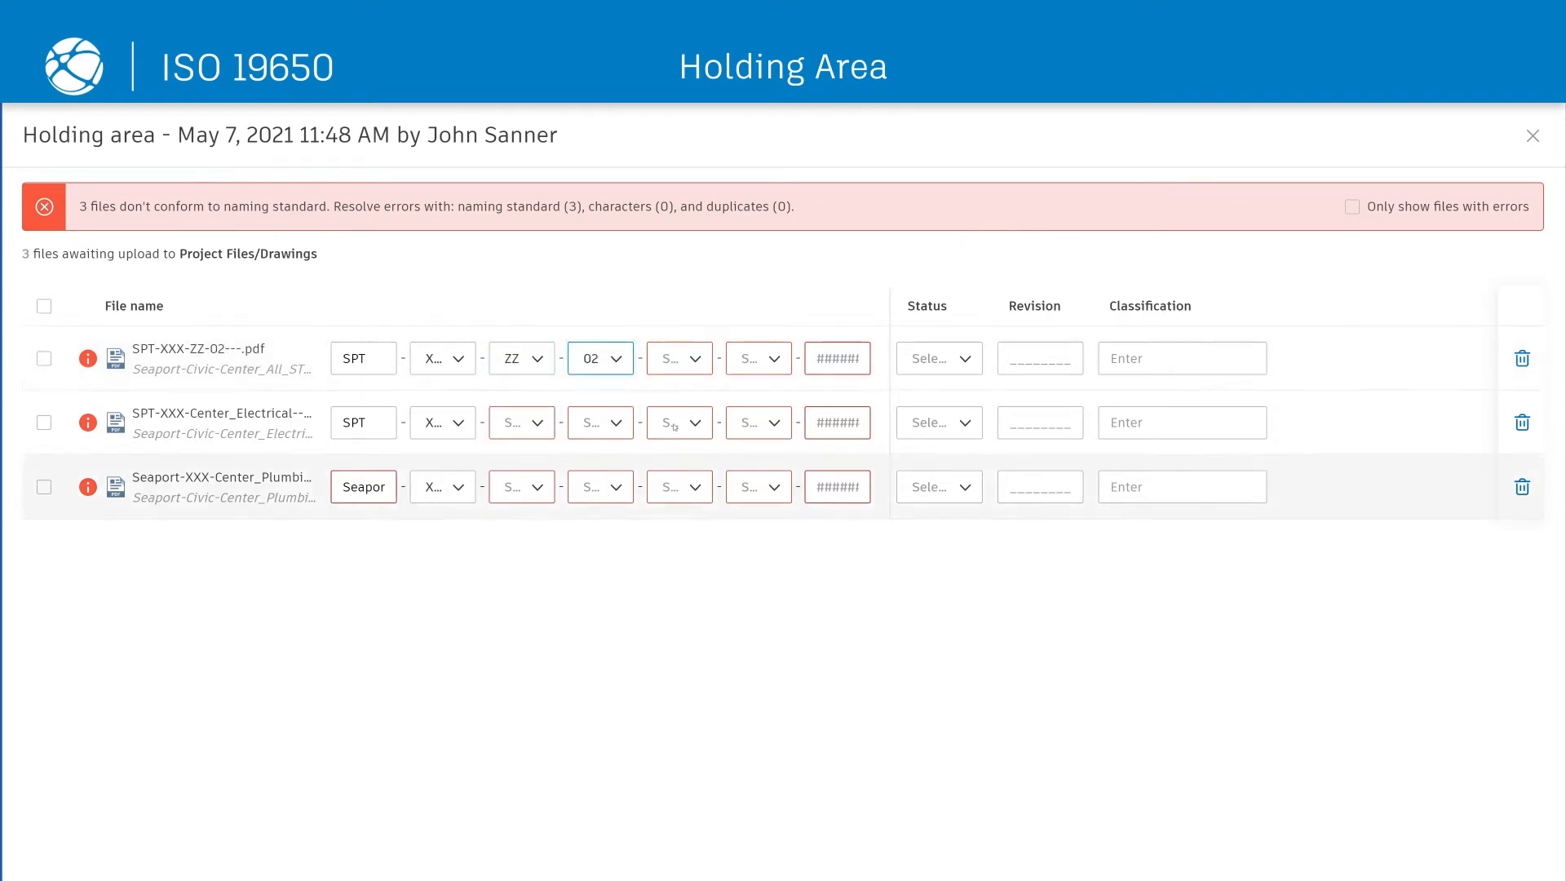
Step: Complete the remaining name fields, with XX-M1-CO-F-0003 for the electrical file and XX-B1-HS-F-0004 for the plumbing file, and save the files to the folder
{"action": "left_click", "coordinate": [685, 359]}
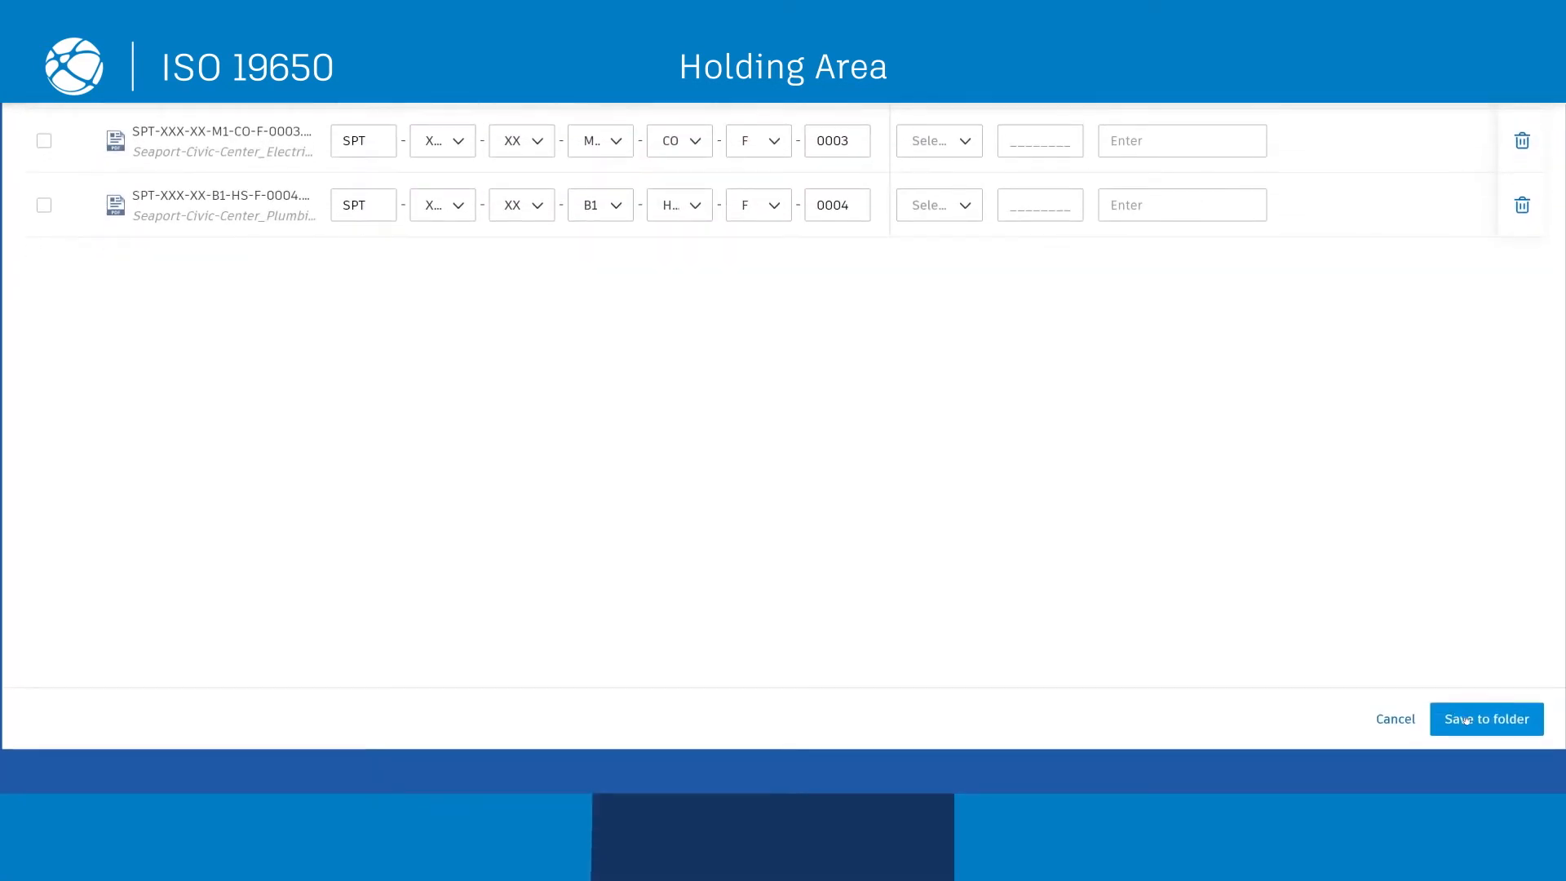
{"action": "left_click", "coordinate": [1466, 720]}
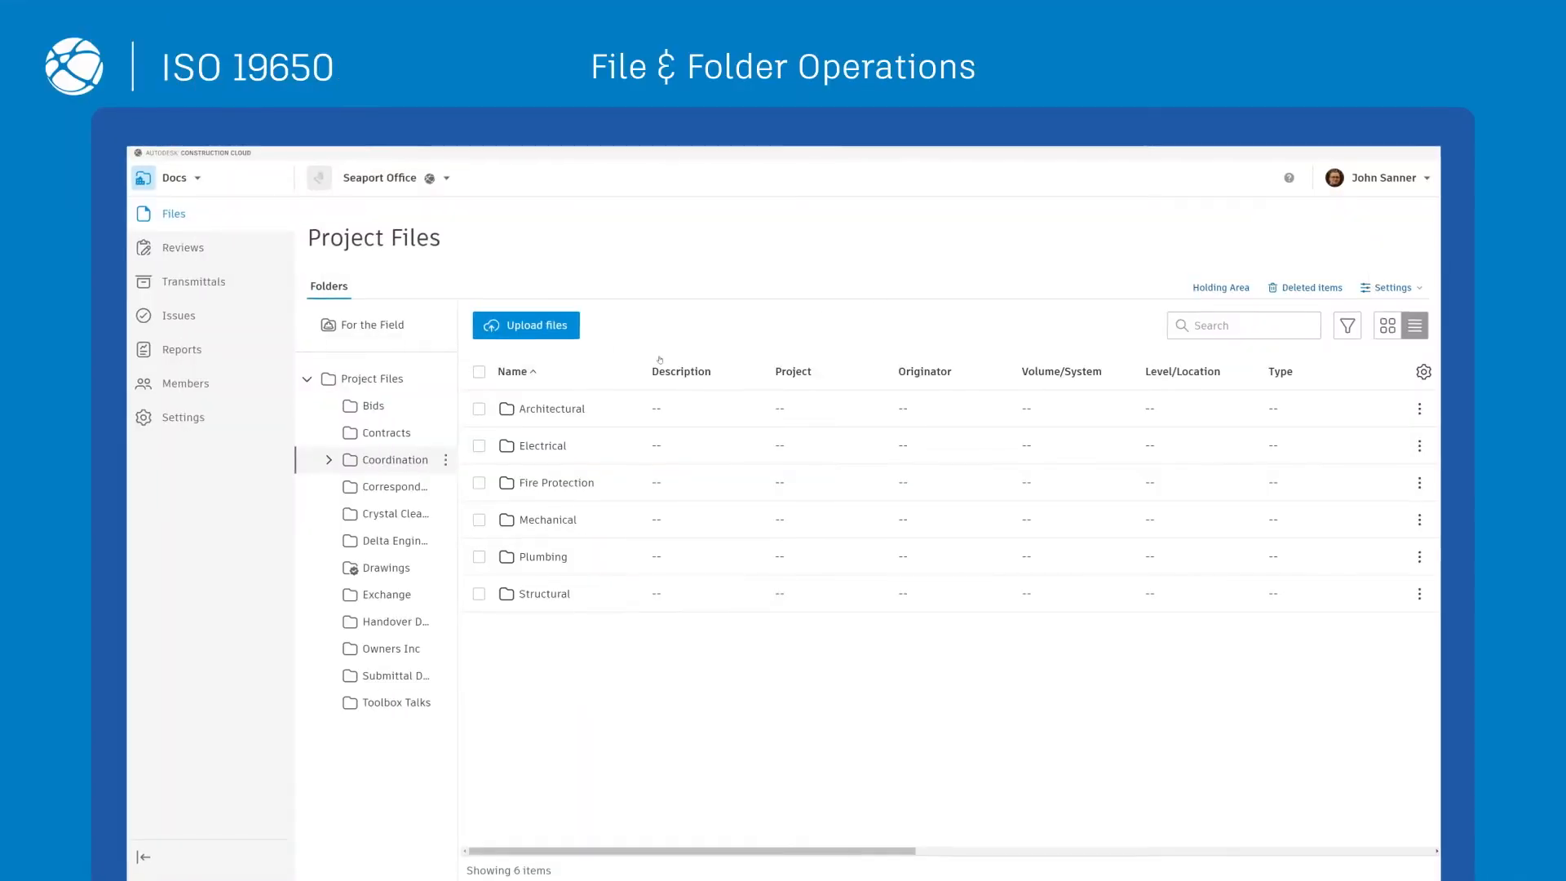
Step: Enforce the naming standard on the Coordination folder and all its subfolders
{"action": "left_click", "coordinate": [328, 460]}
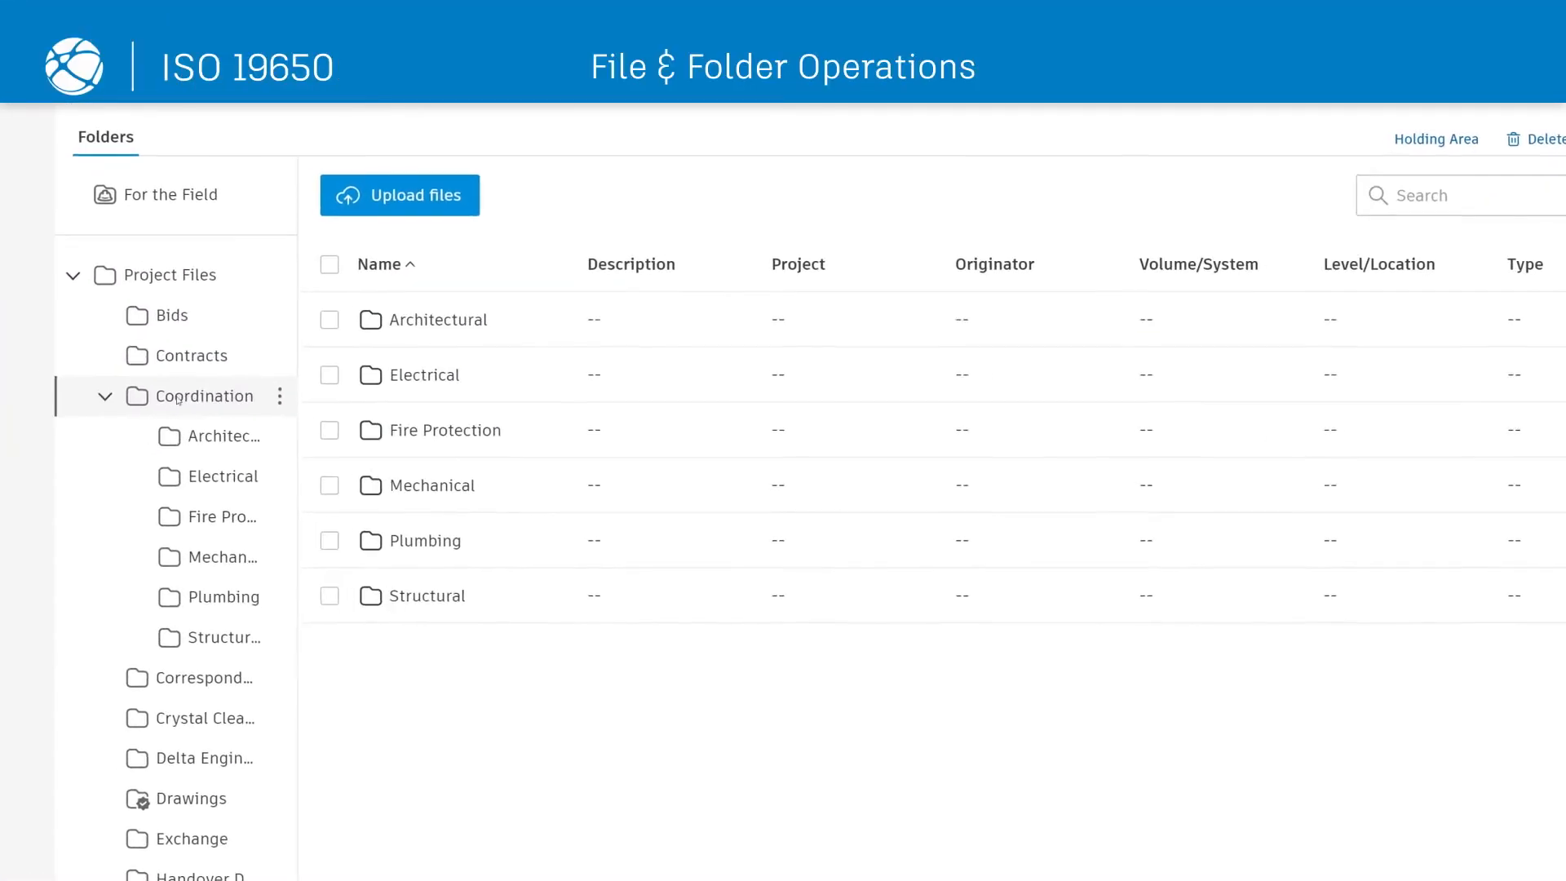
{"action": "left_click", "coordinate": [323, 413]}
{"action": "left_click", "coordinate": [272, 368]}
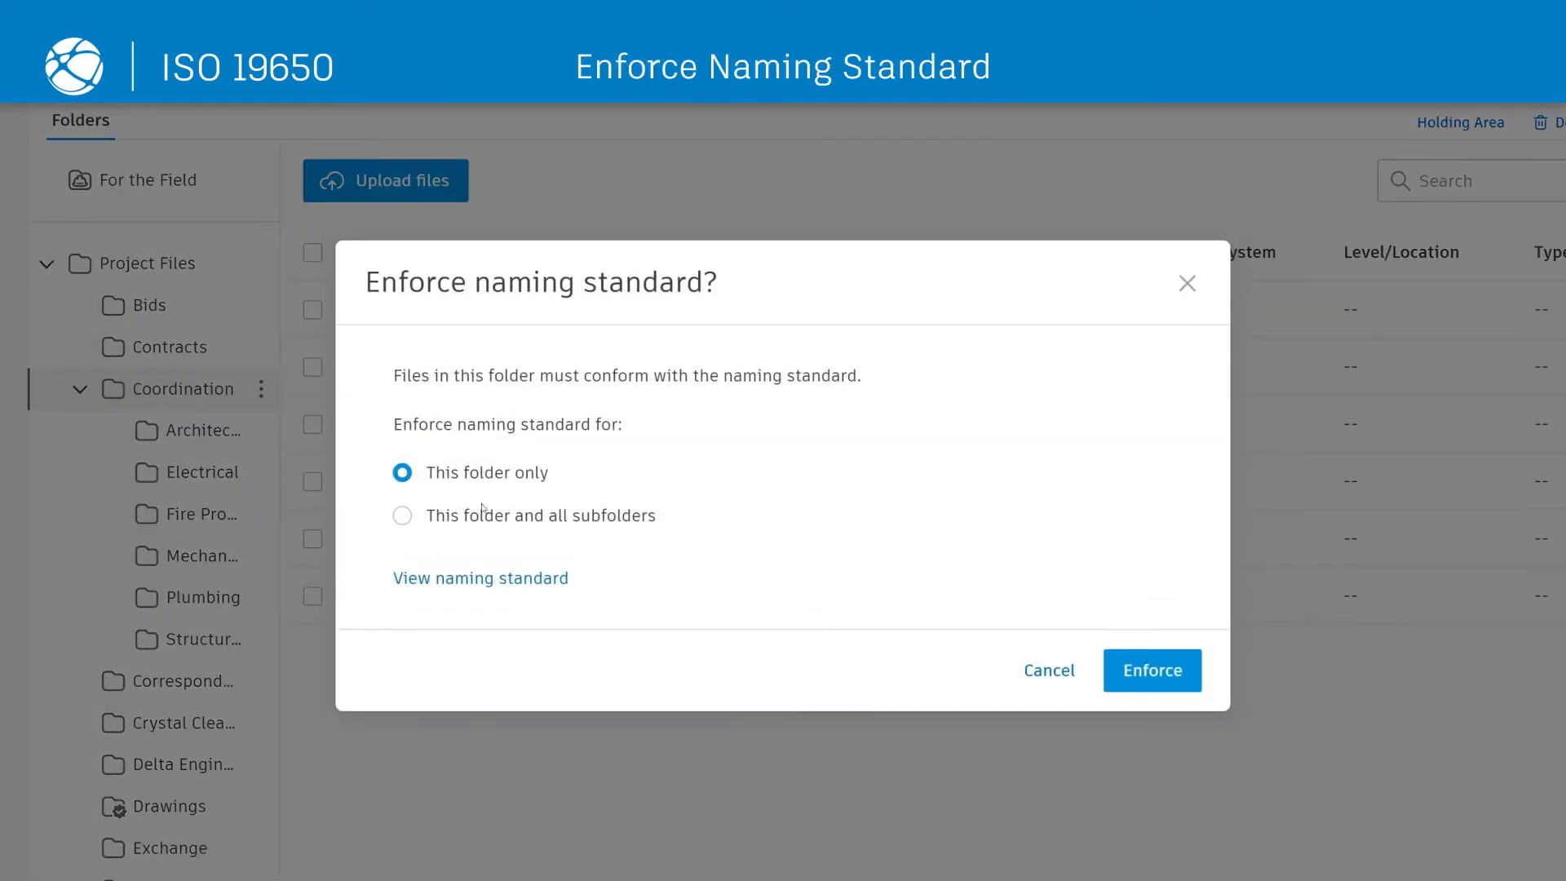
{"action": "left_click", "coordinate": [1137, 677]}
Step: Stop enforcing the naming standard on the Coordination folder and all its subfolders
{"action": "left_click", "coordinate": [261, 389]}
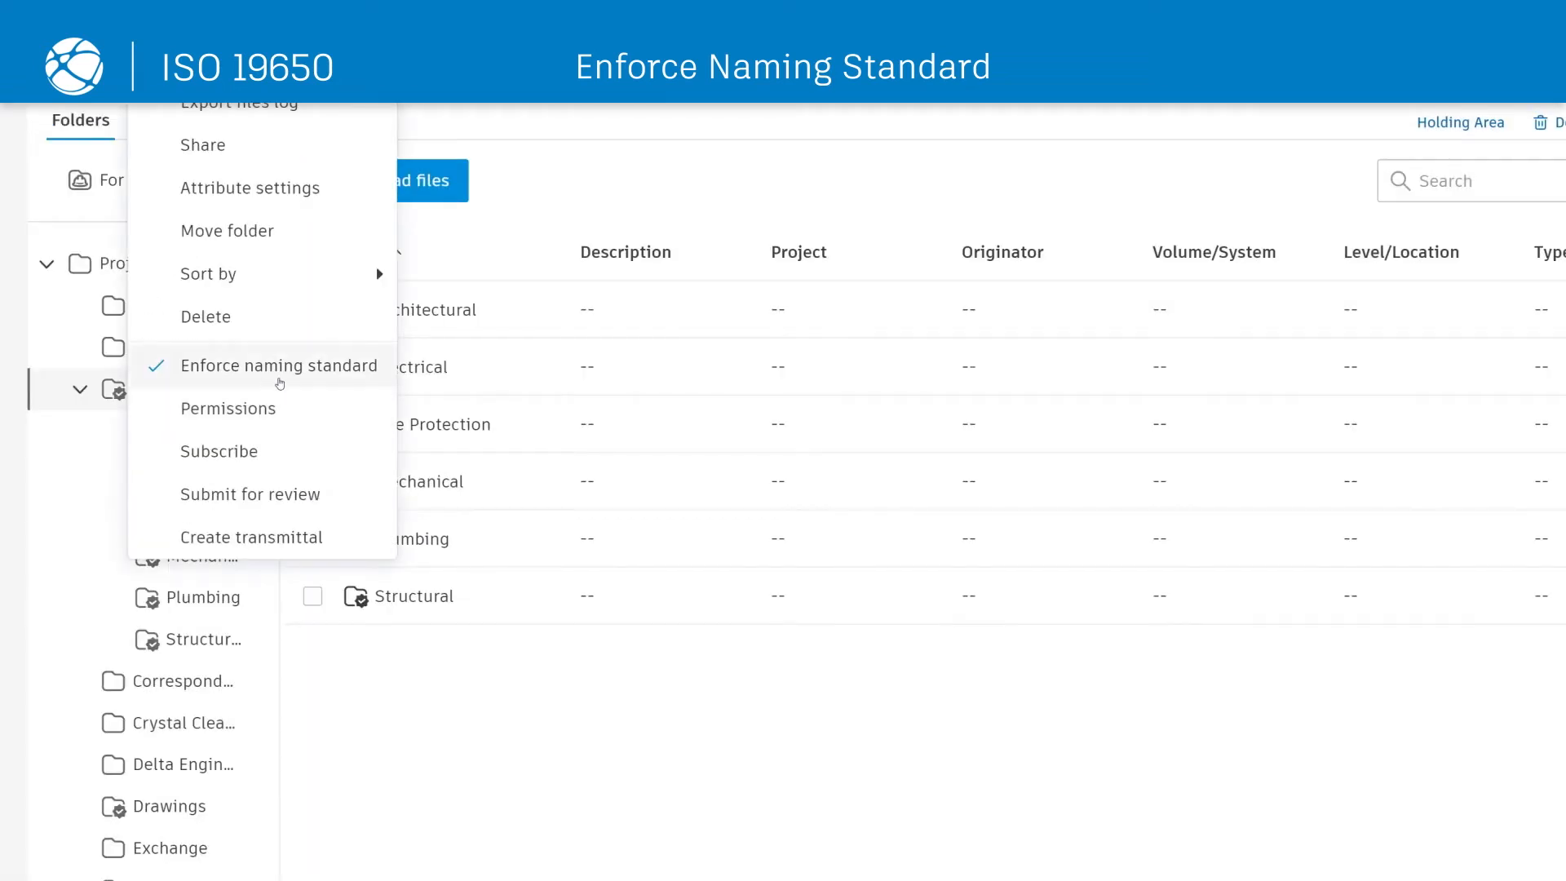
{"action": "left_click", "coordinate": [286, 373]}
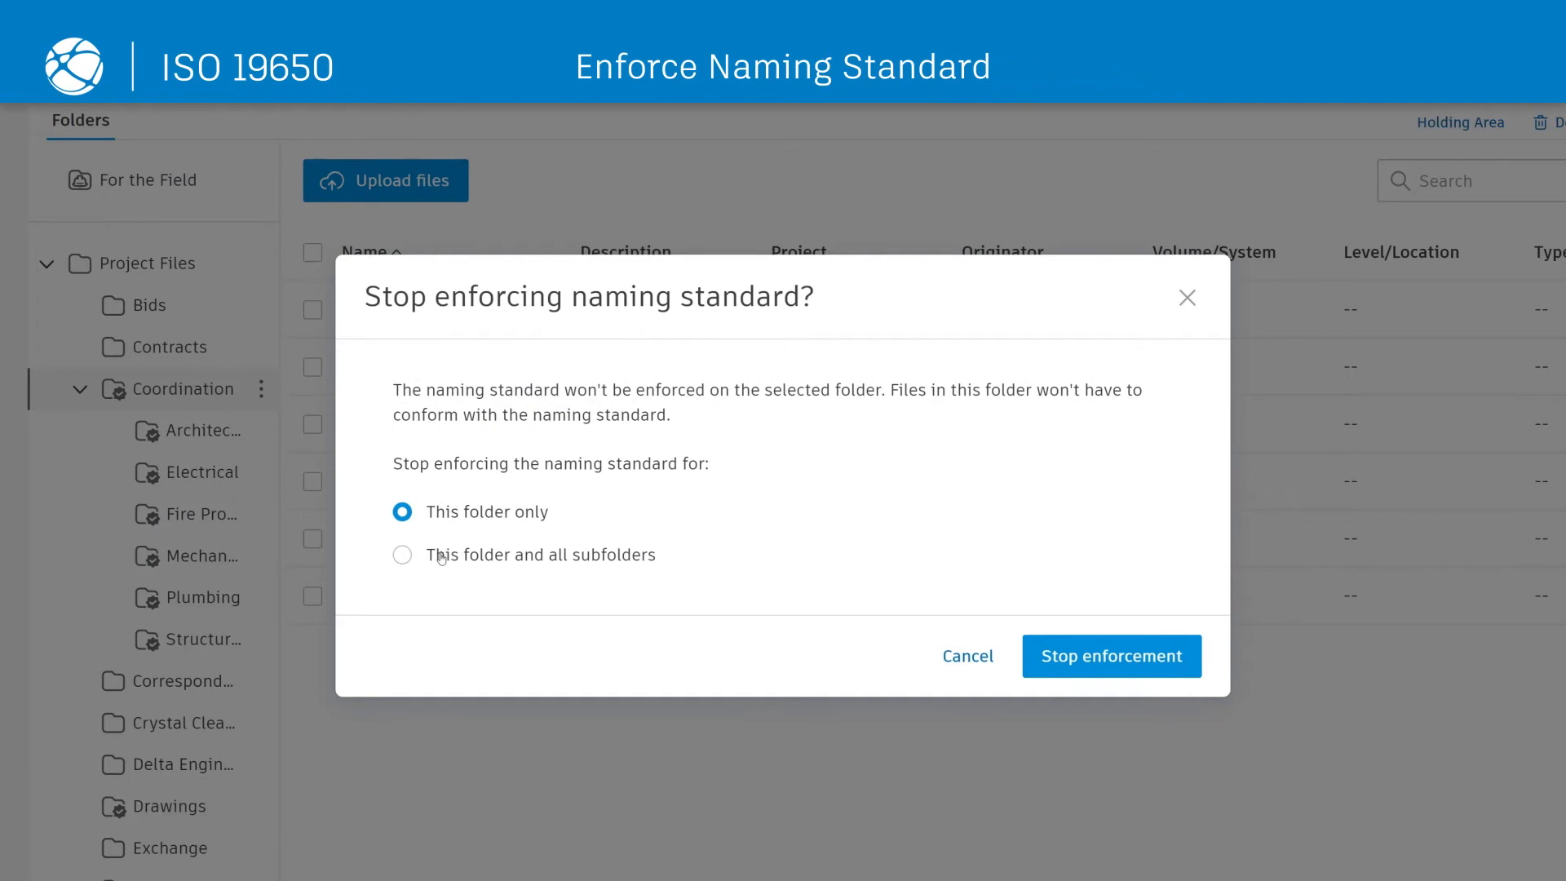
{"action": "left_click", "coordinate": [442, 558]}
{"action": "left_click", "coordinate": [1099, 657]}
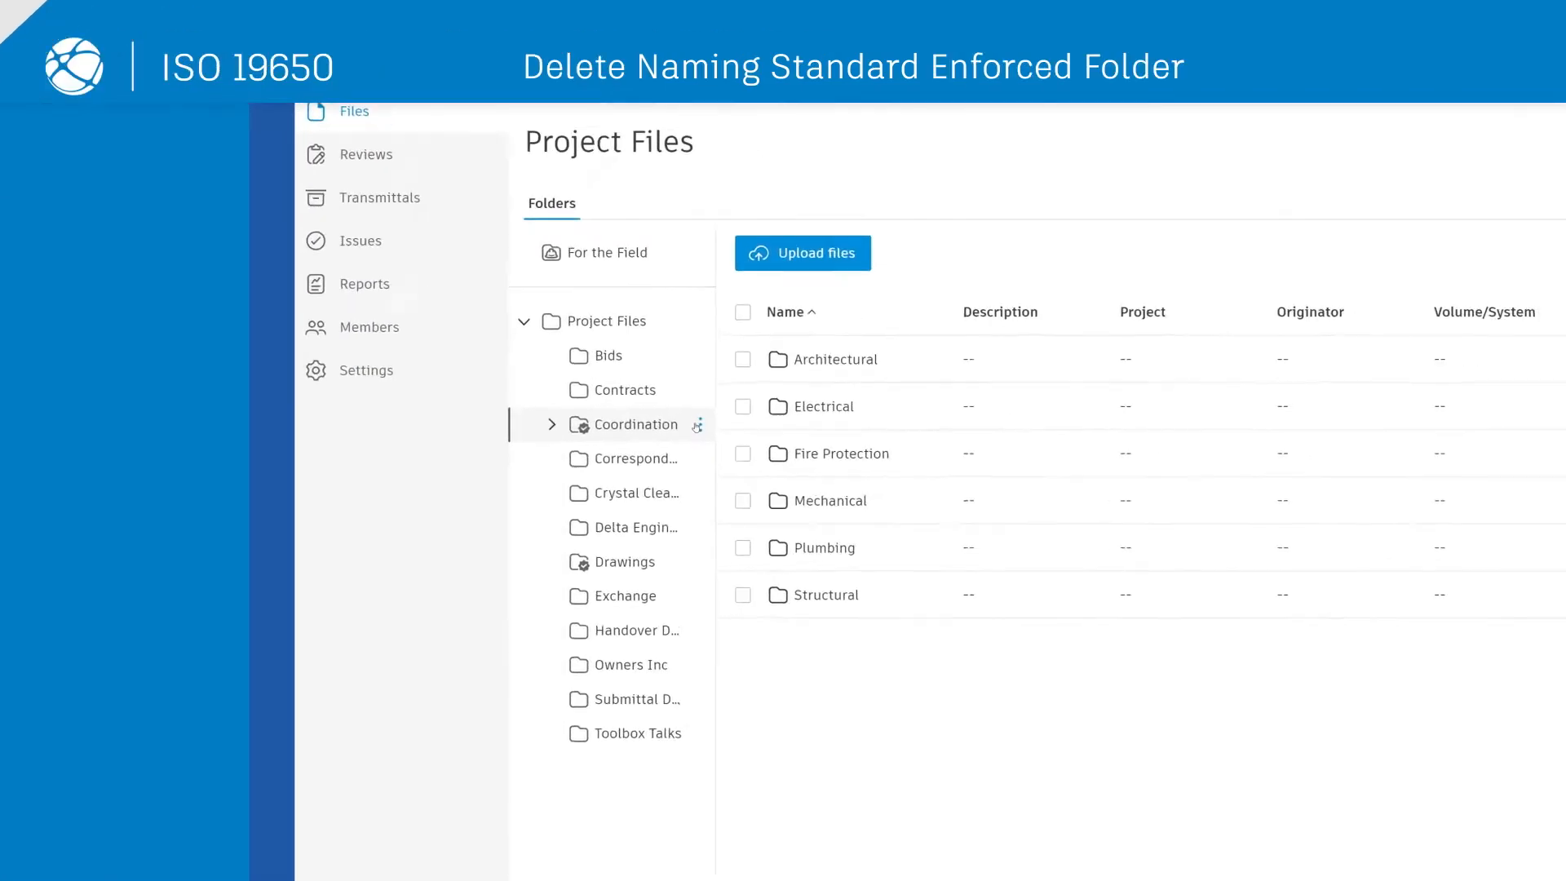
Step: Delete the Coordination folder from the project and restore it from the deleted items
{"action": "left_click", "coordinate": [696, 423]}
{"action": "left_click", "coordinate": [259, 326]}
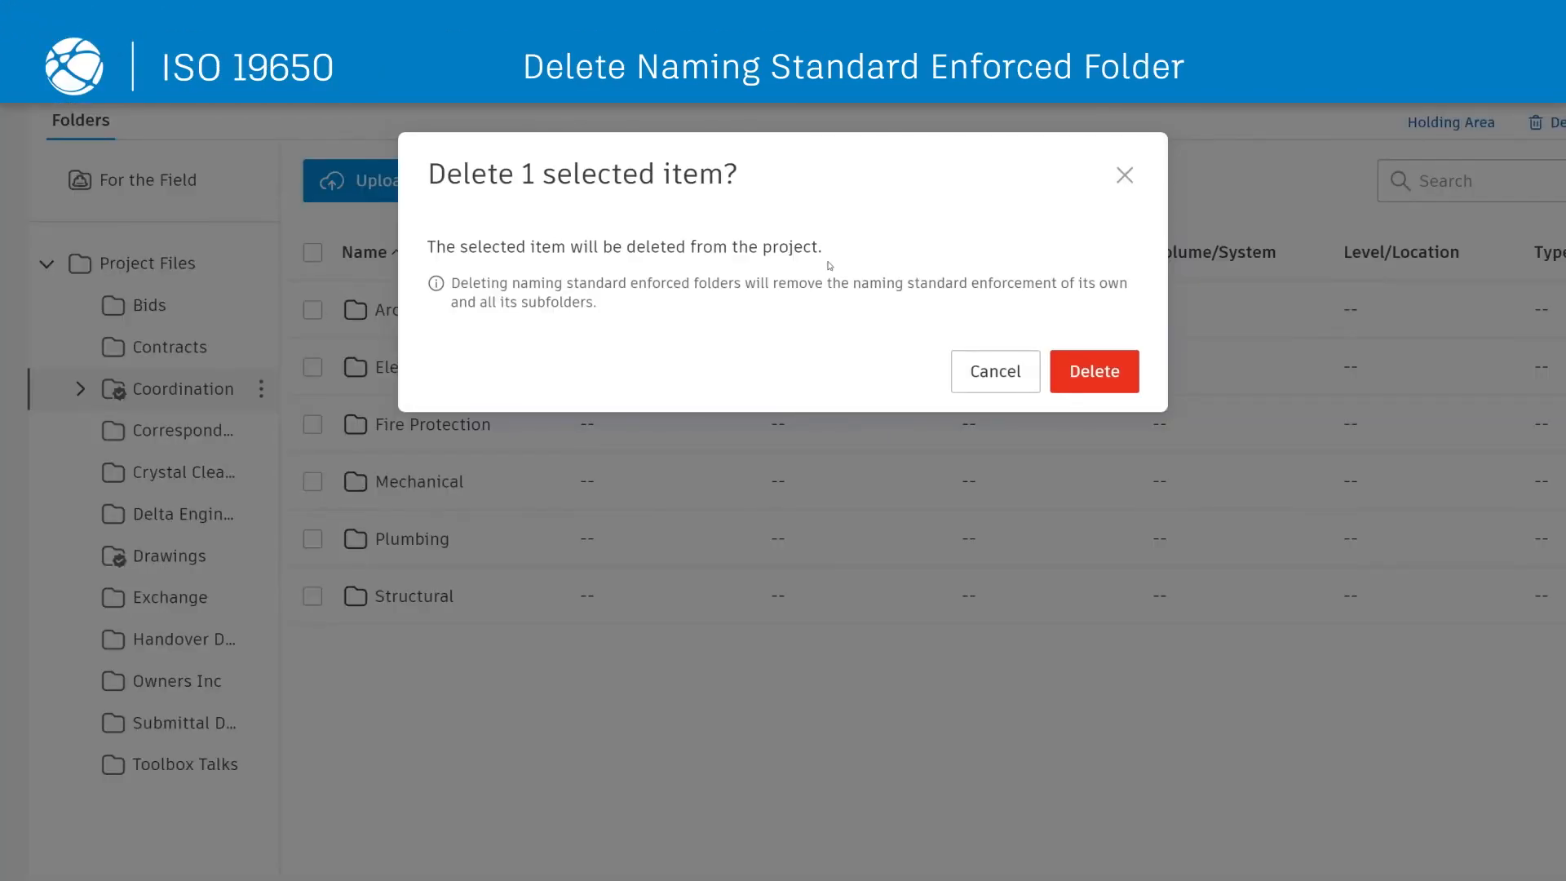
{"action": "left_click", "coordinate": [1091, 367]}
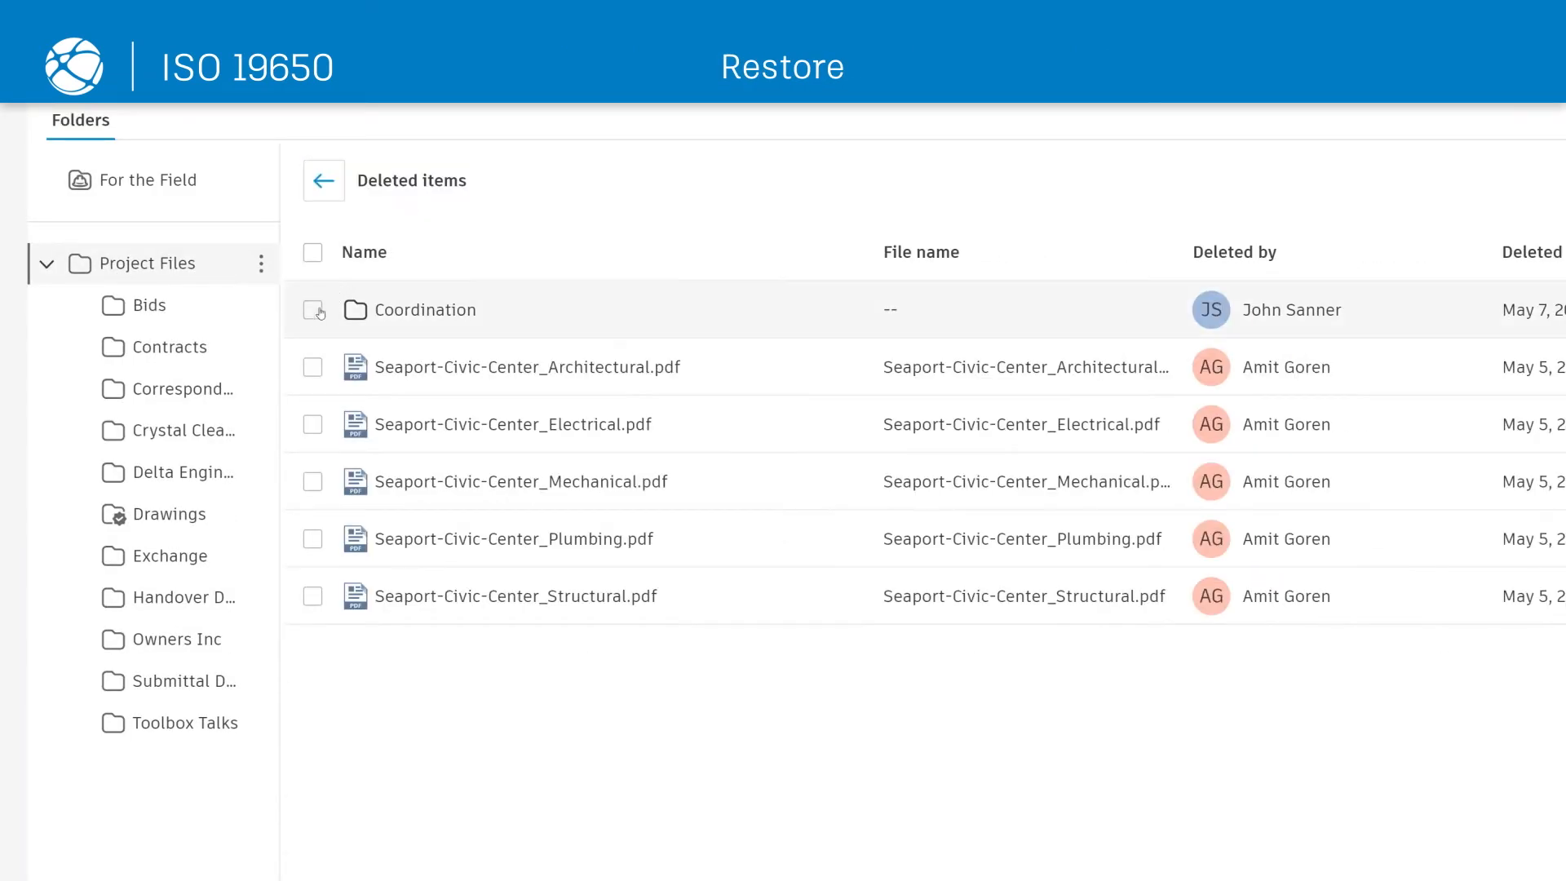
{"action": "left_click", "coordinate": [313, 311]}
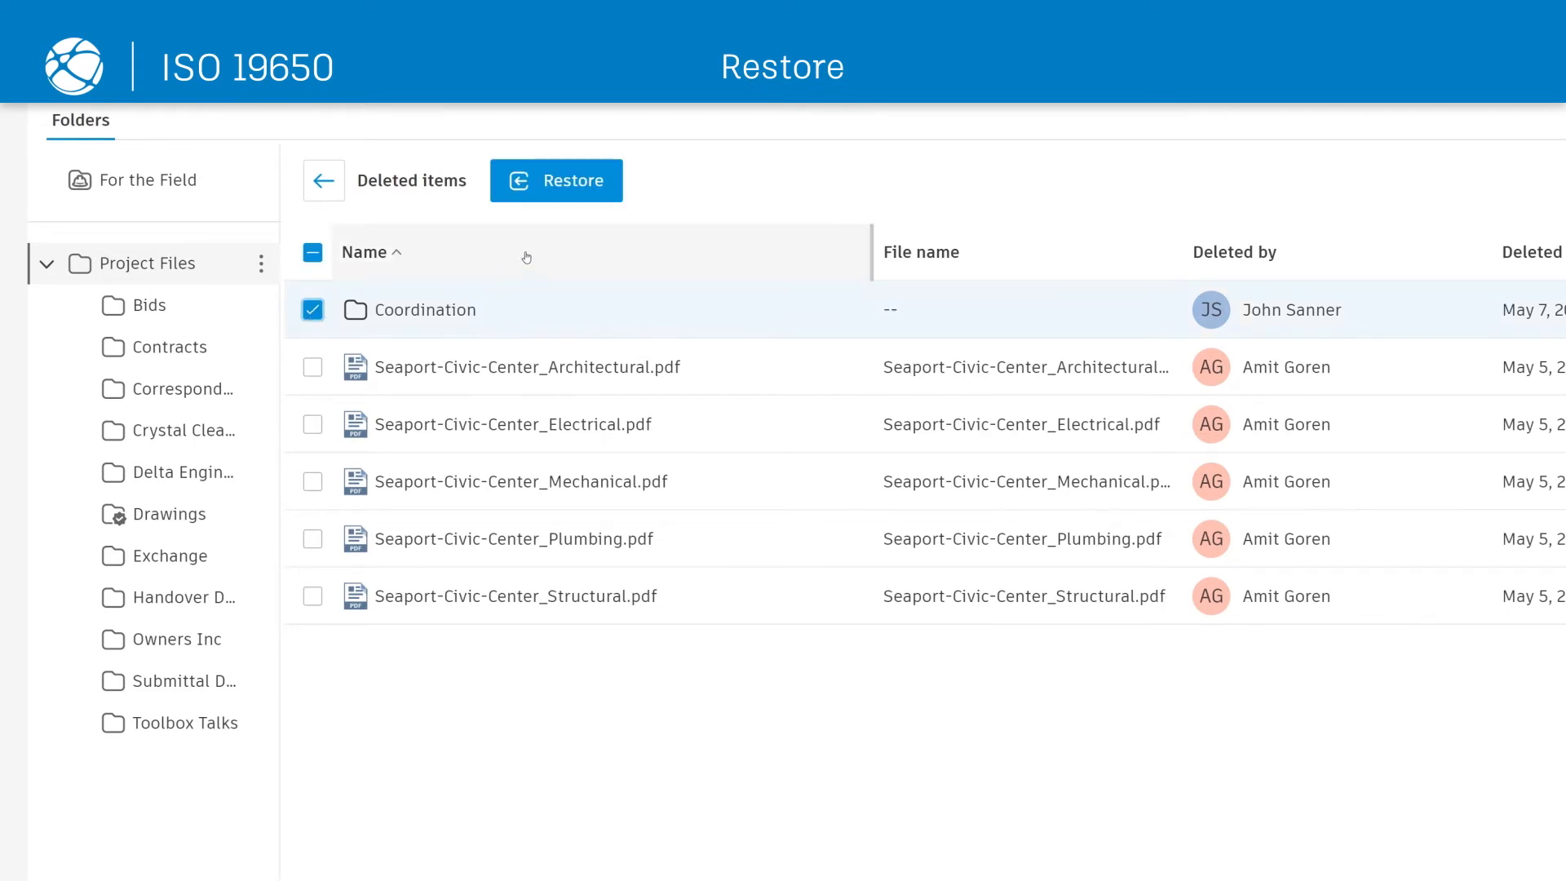
{"action": "left_click", "coordinate": [571, 182]}
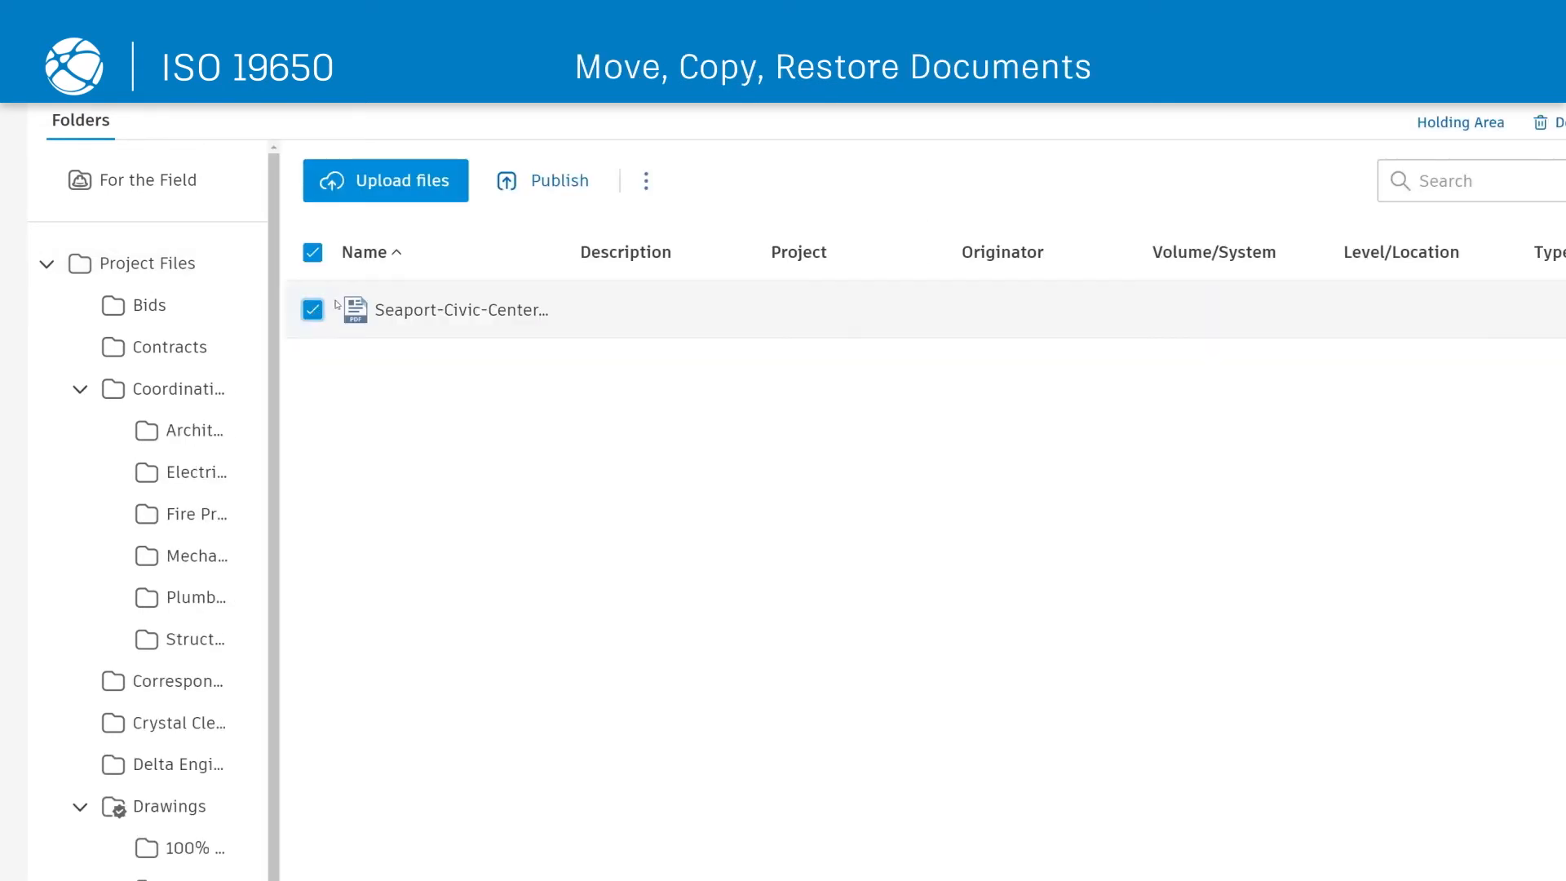
Step: Start moving the selected Seaport-Civic-Center architectural file to the Drawings folder and continue to name validation
{"action": "left_click", "coordinate": [646, 181]}
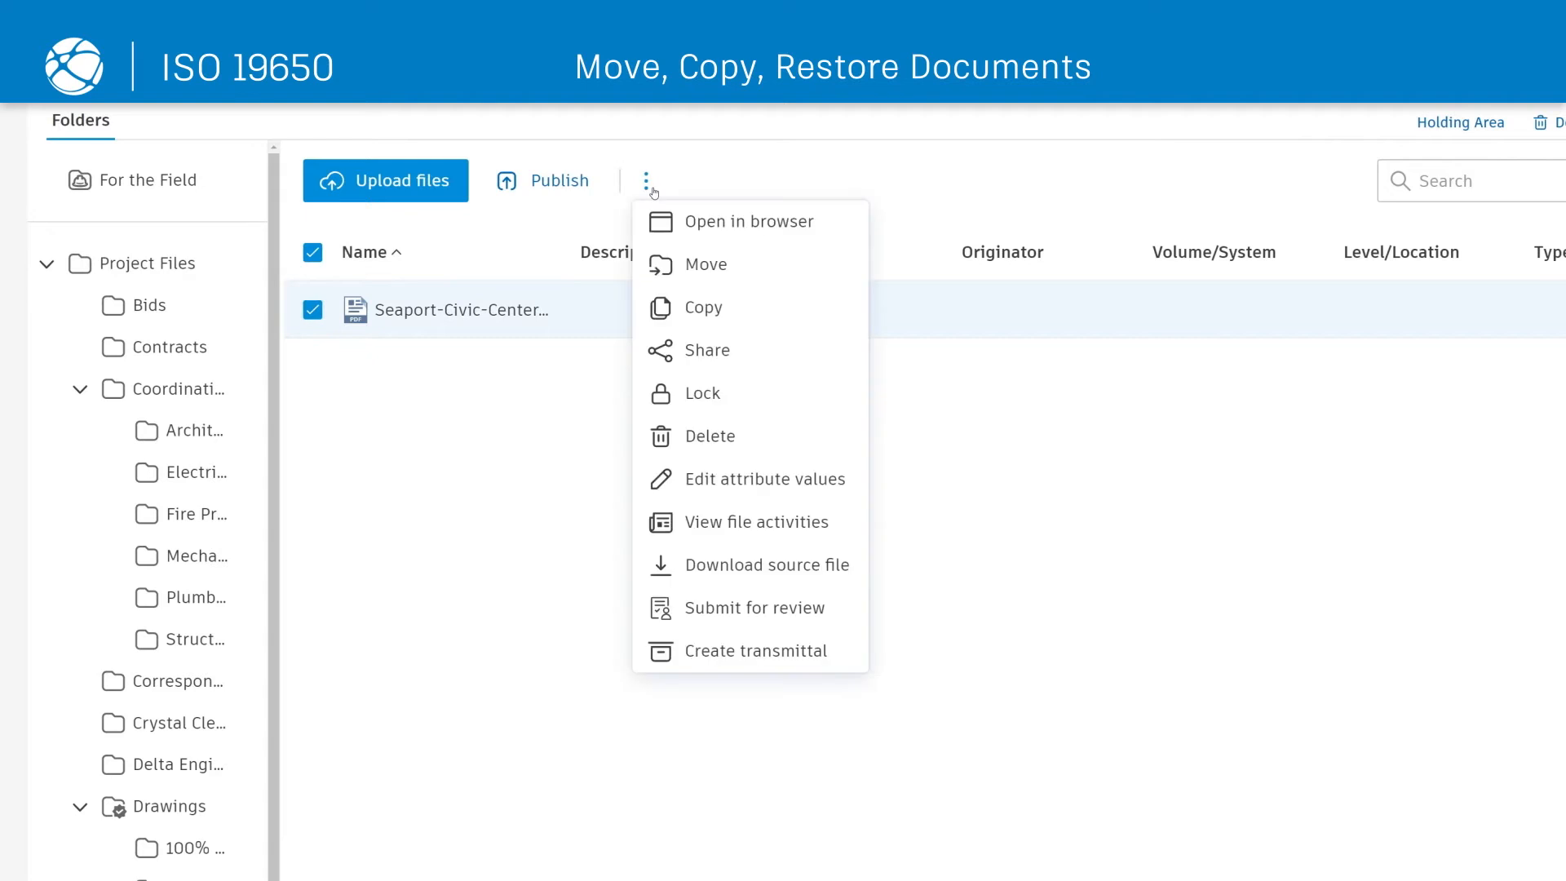
{"action": "left_click", "coordinate": [662, 265]}
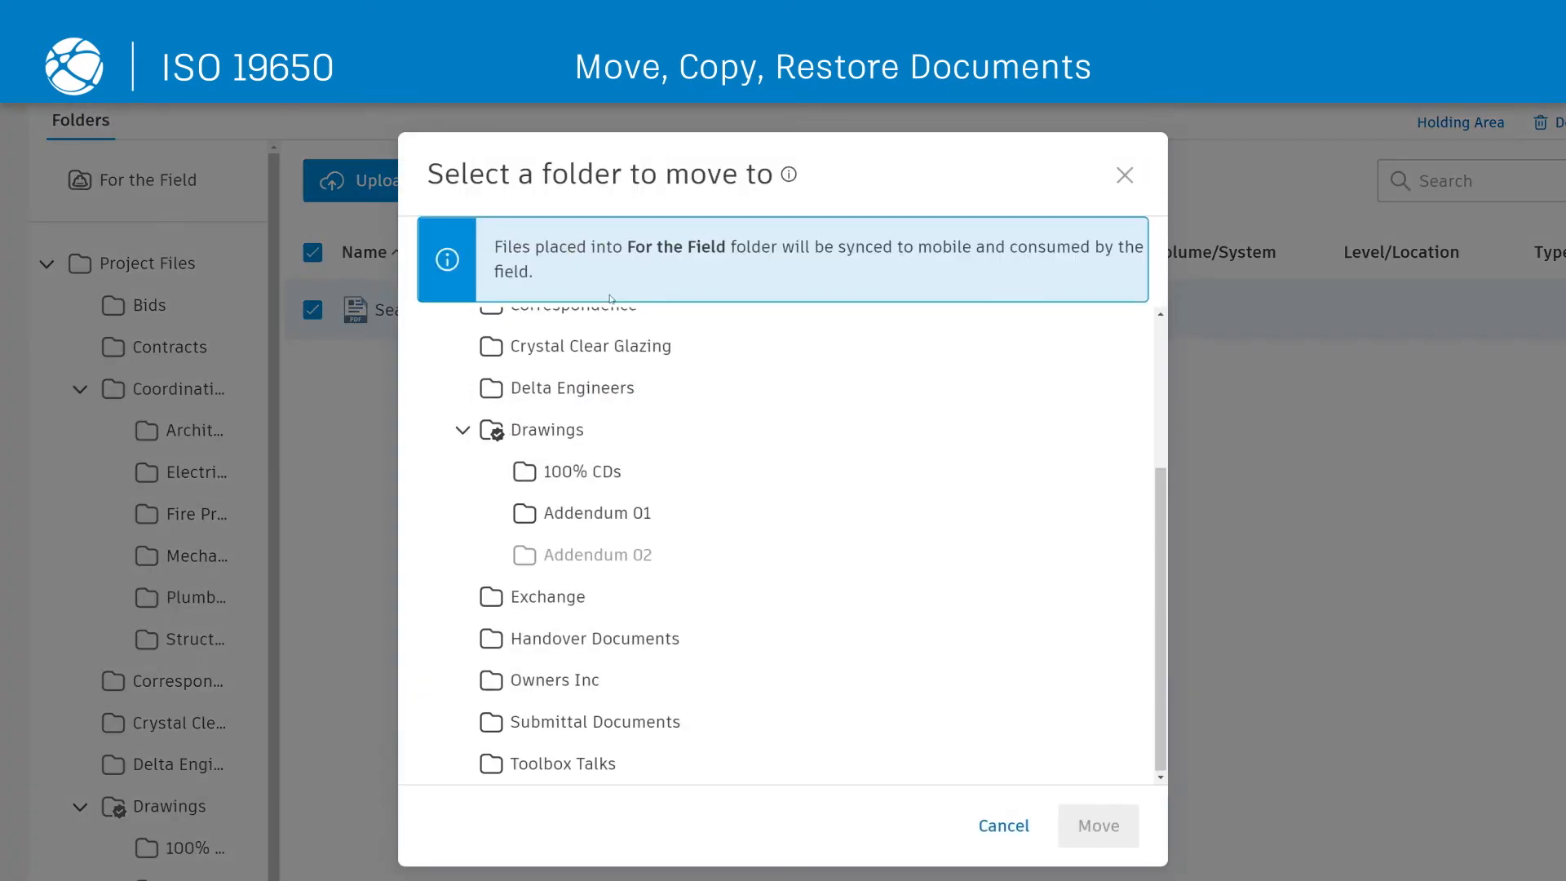
{"action": "left_click", "coordinate": [562, 430]}
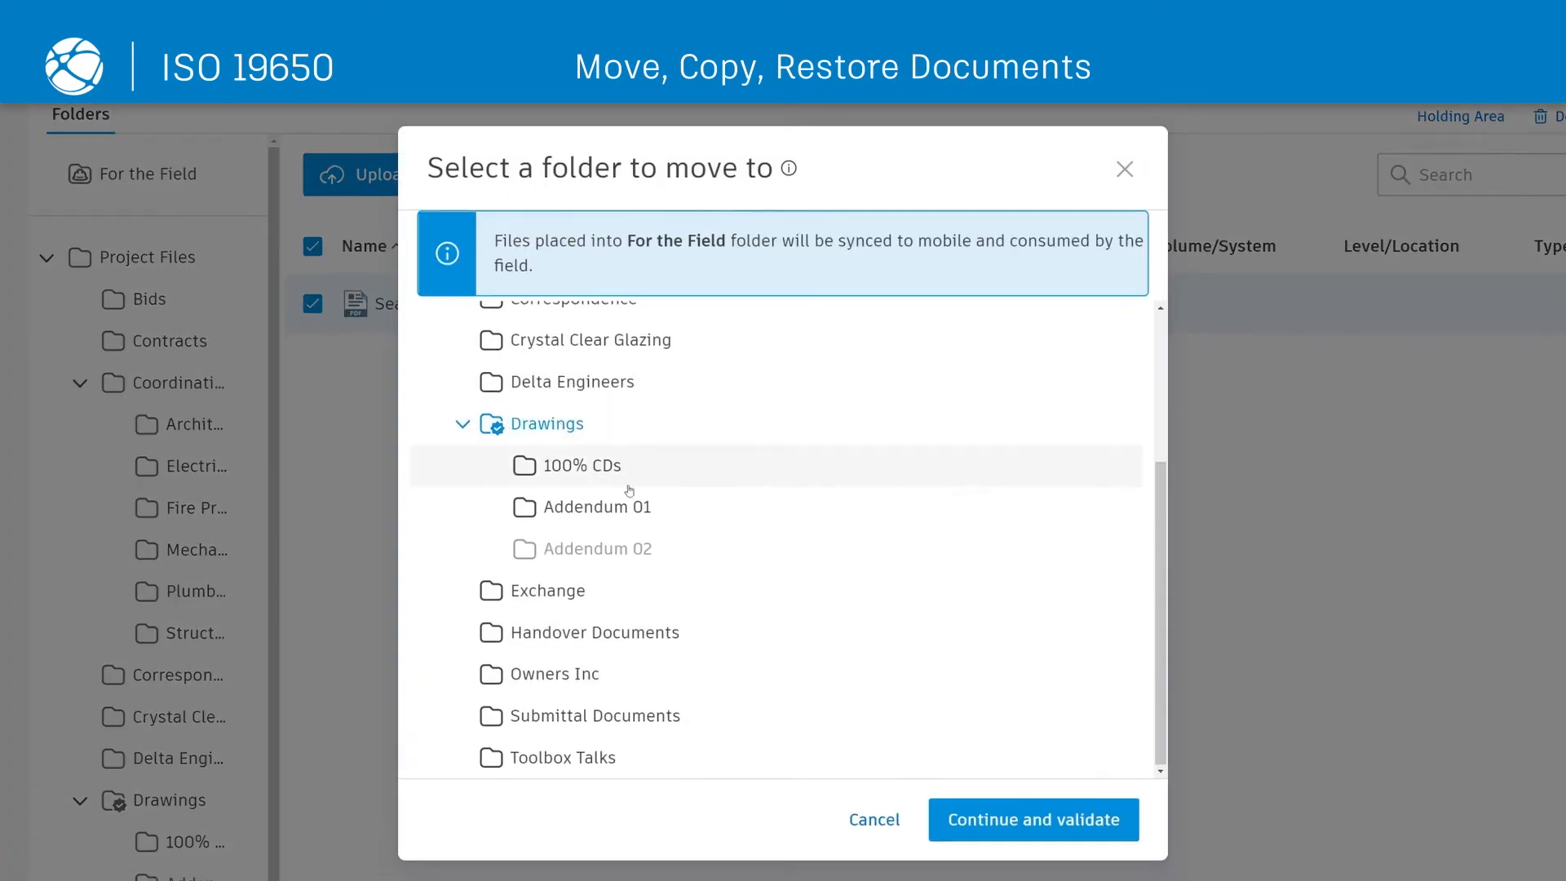
{"action": "left_click", "coordinate": [1040, 751]}
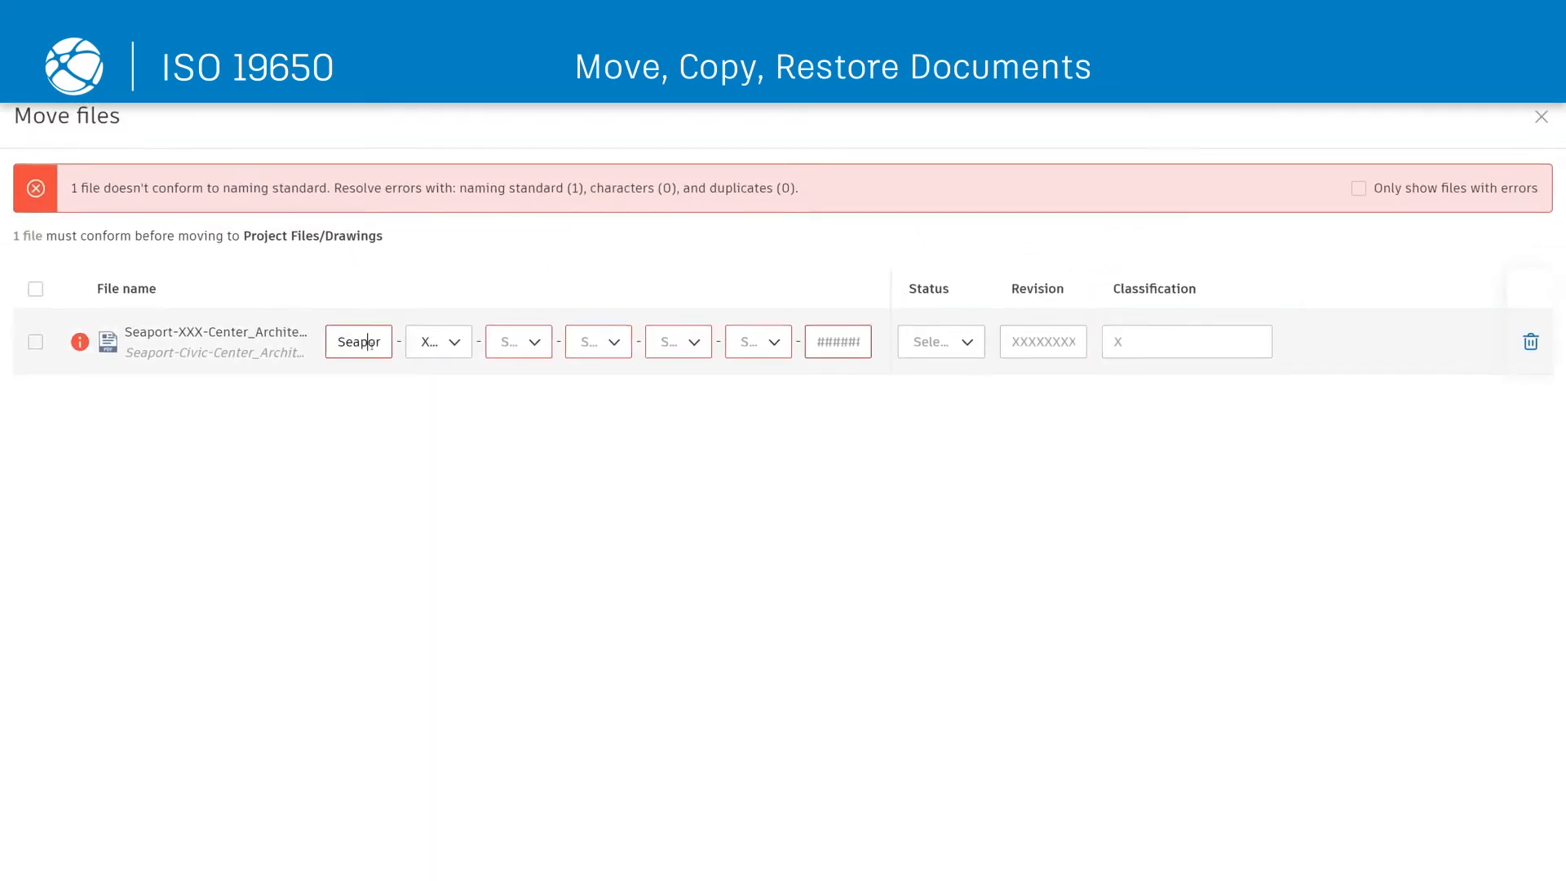
Step: Set the moved file's Project to SPT, Volume/System to XX, Level/Location to XX and Type to CM
{"action": "double_click", "coordinate": [363, 349]}
{"action": "type", "text": "SPT"}
{"action": "left_click", "coordinate": [441, 351]}
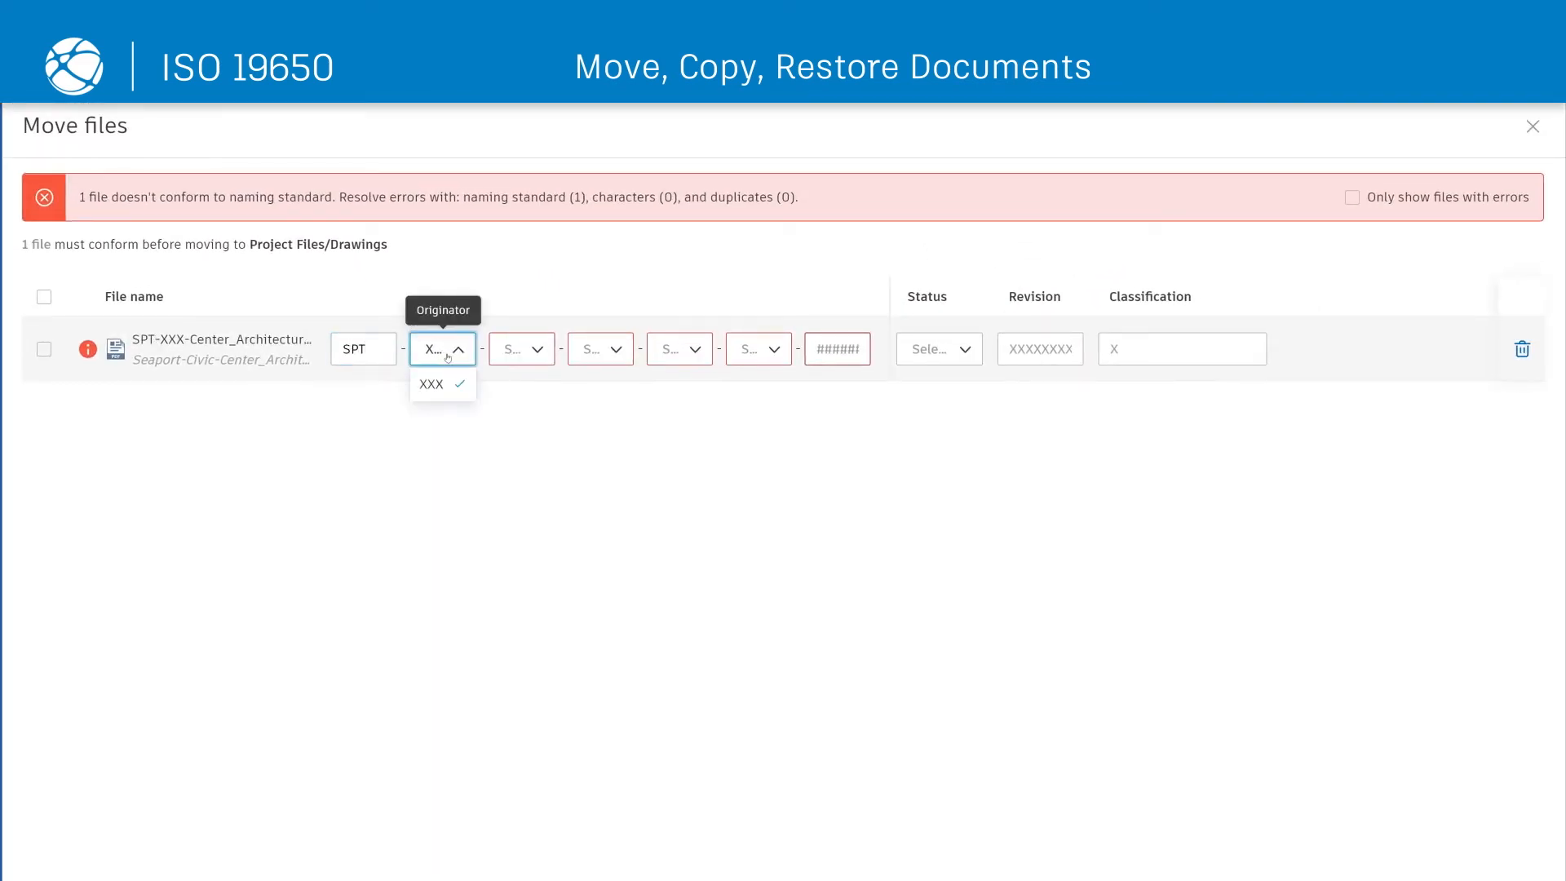
{"action": "left_click", "coordinate": [521, 351]}
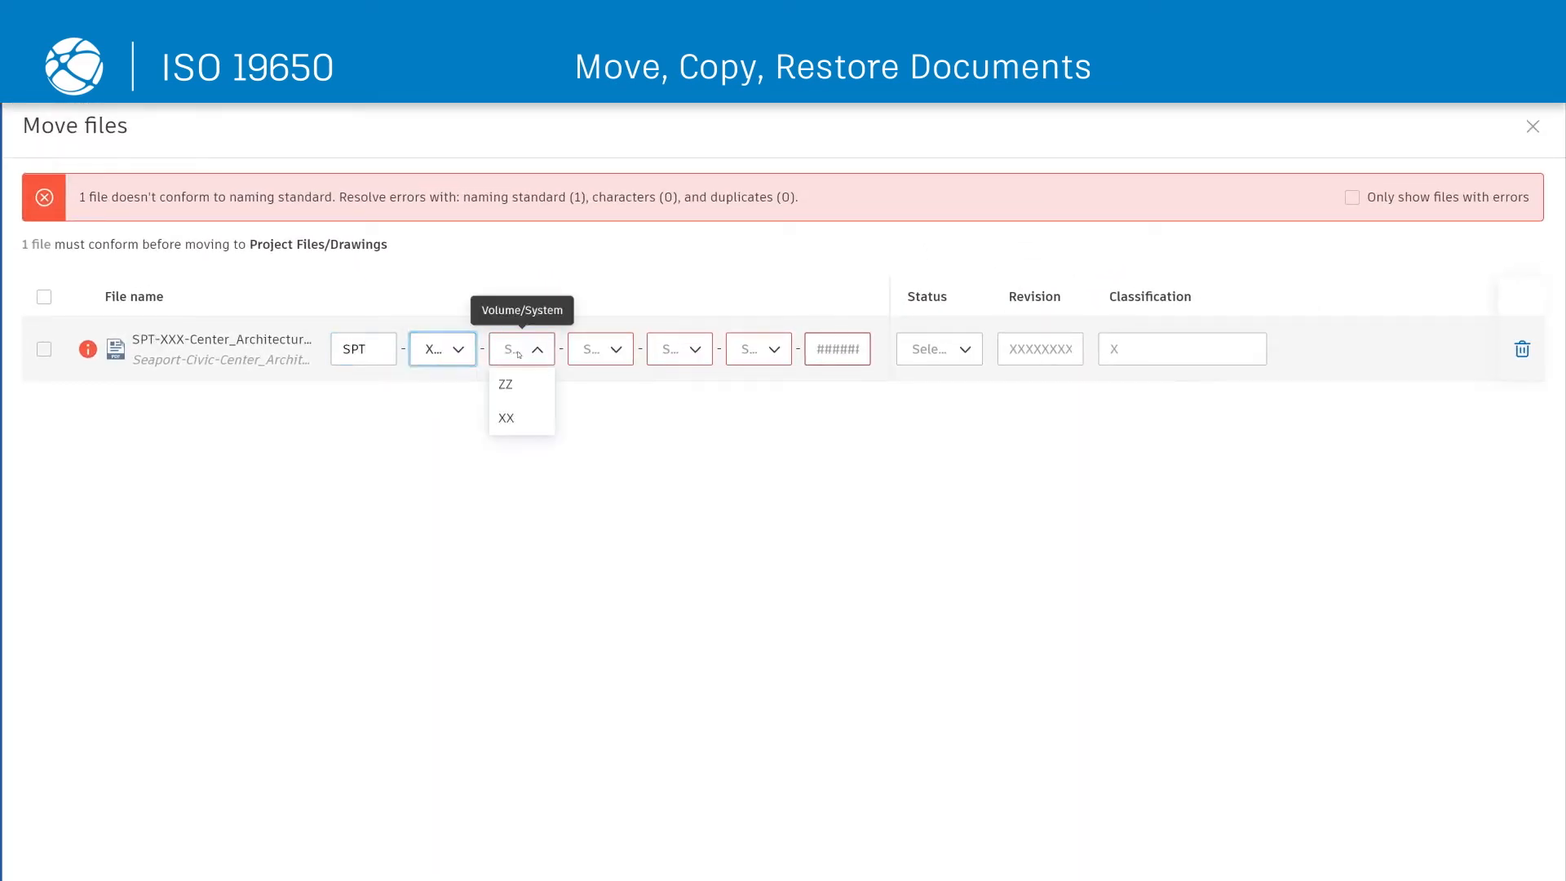
{"action": "left_click", "coordinate": [520, 418]}
{"action": "left_click", "coordinate": [595, 351]}
{"action": "left_click", "coordinate": [594, 424]}
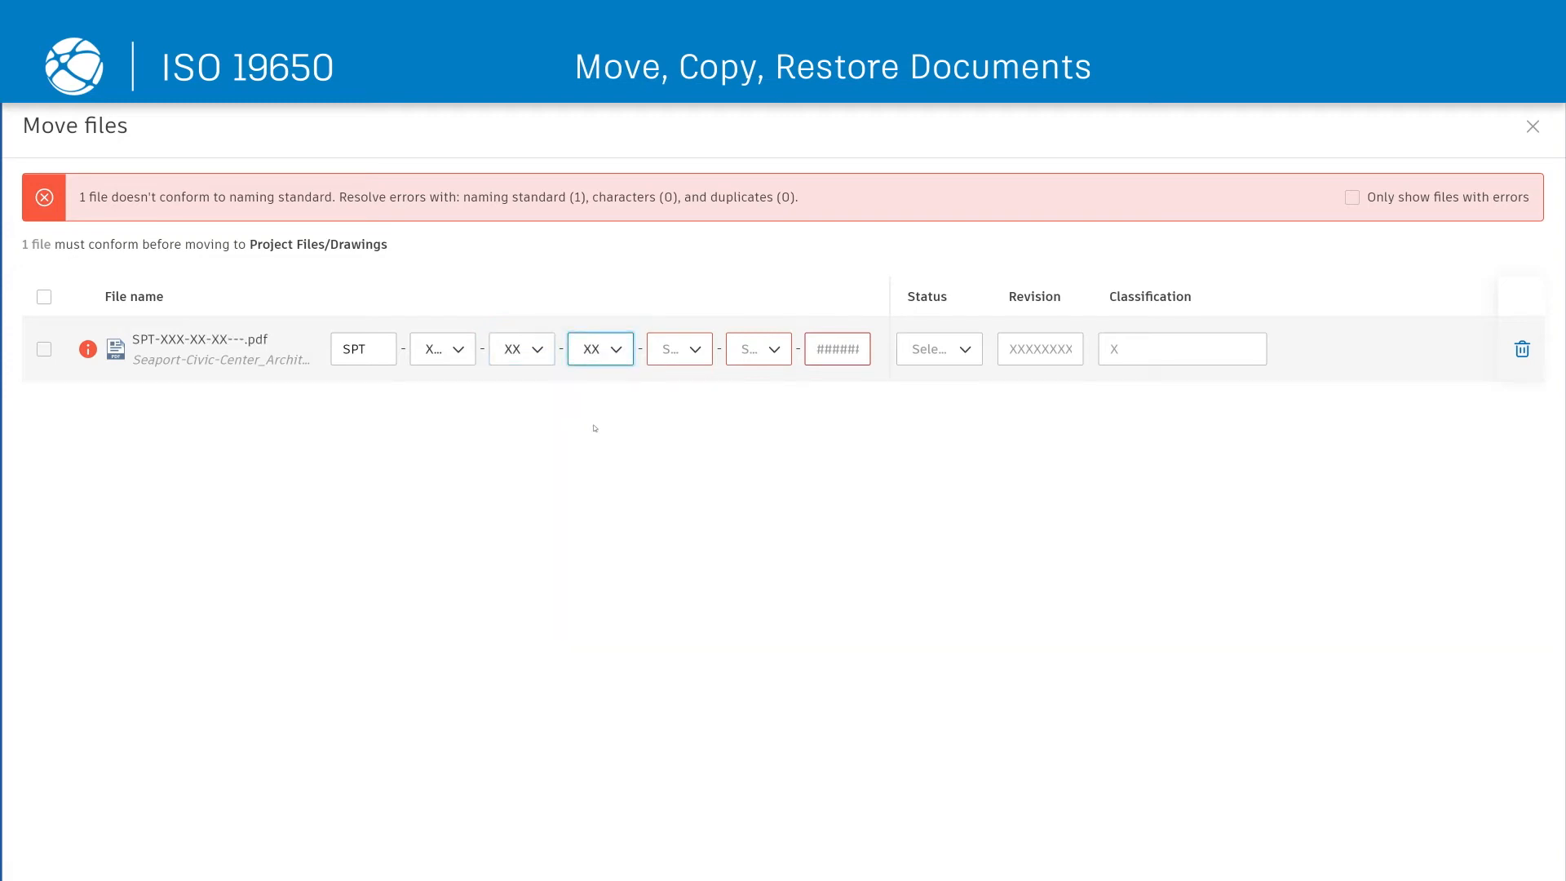
{"action": "left_click", "coordinate": [696, 358]}
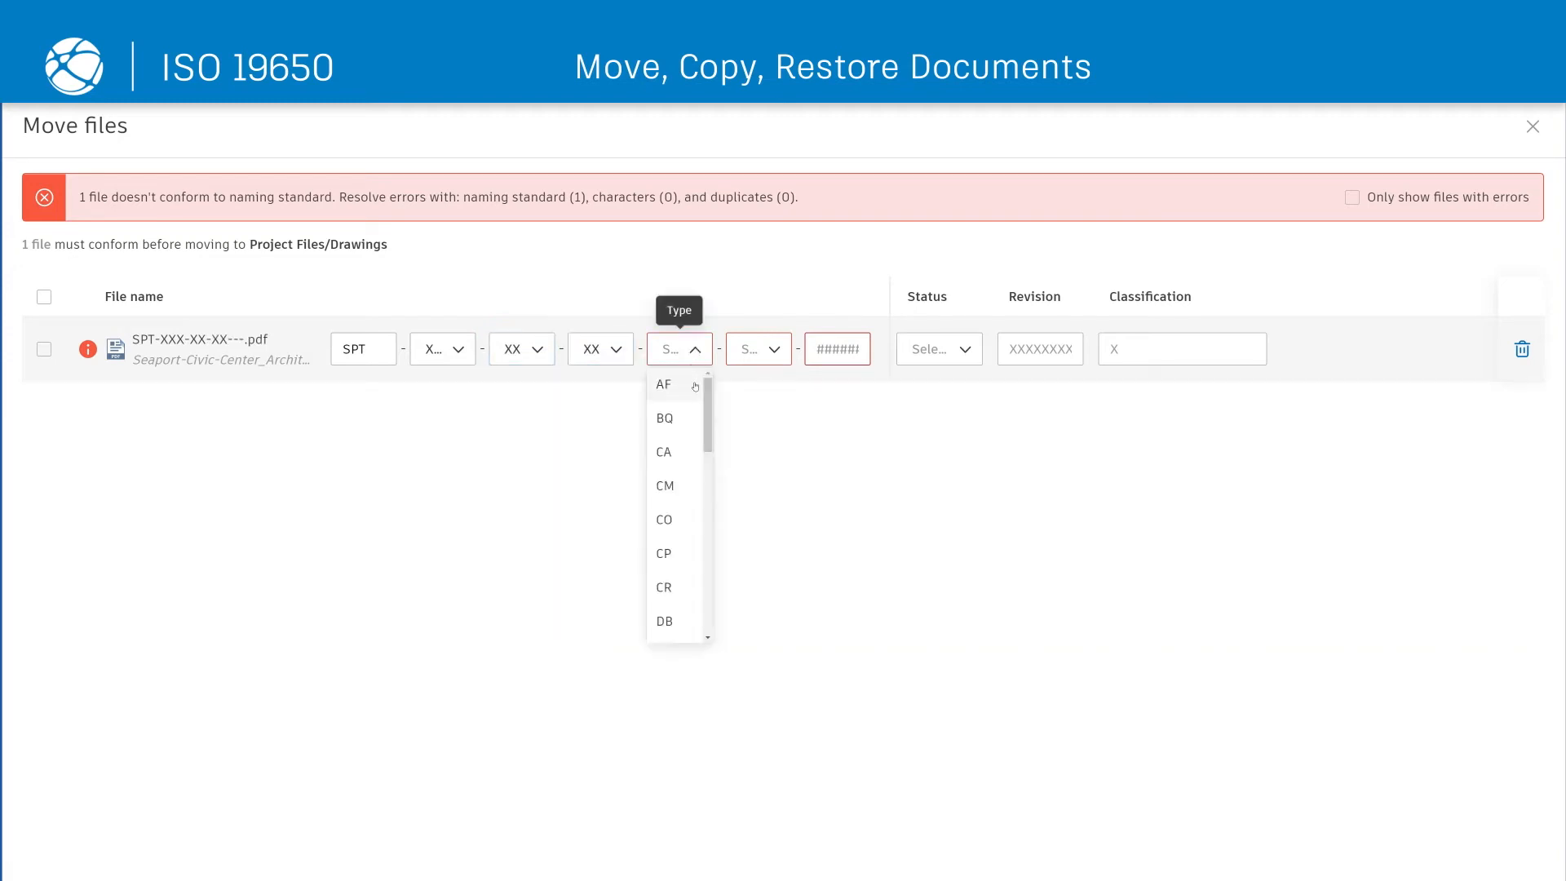
{"action": "left_click", "coordinate": [666, 487]}
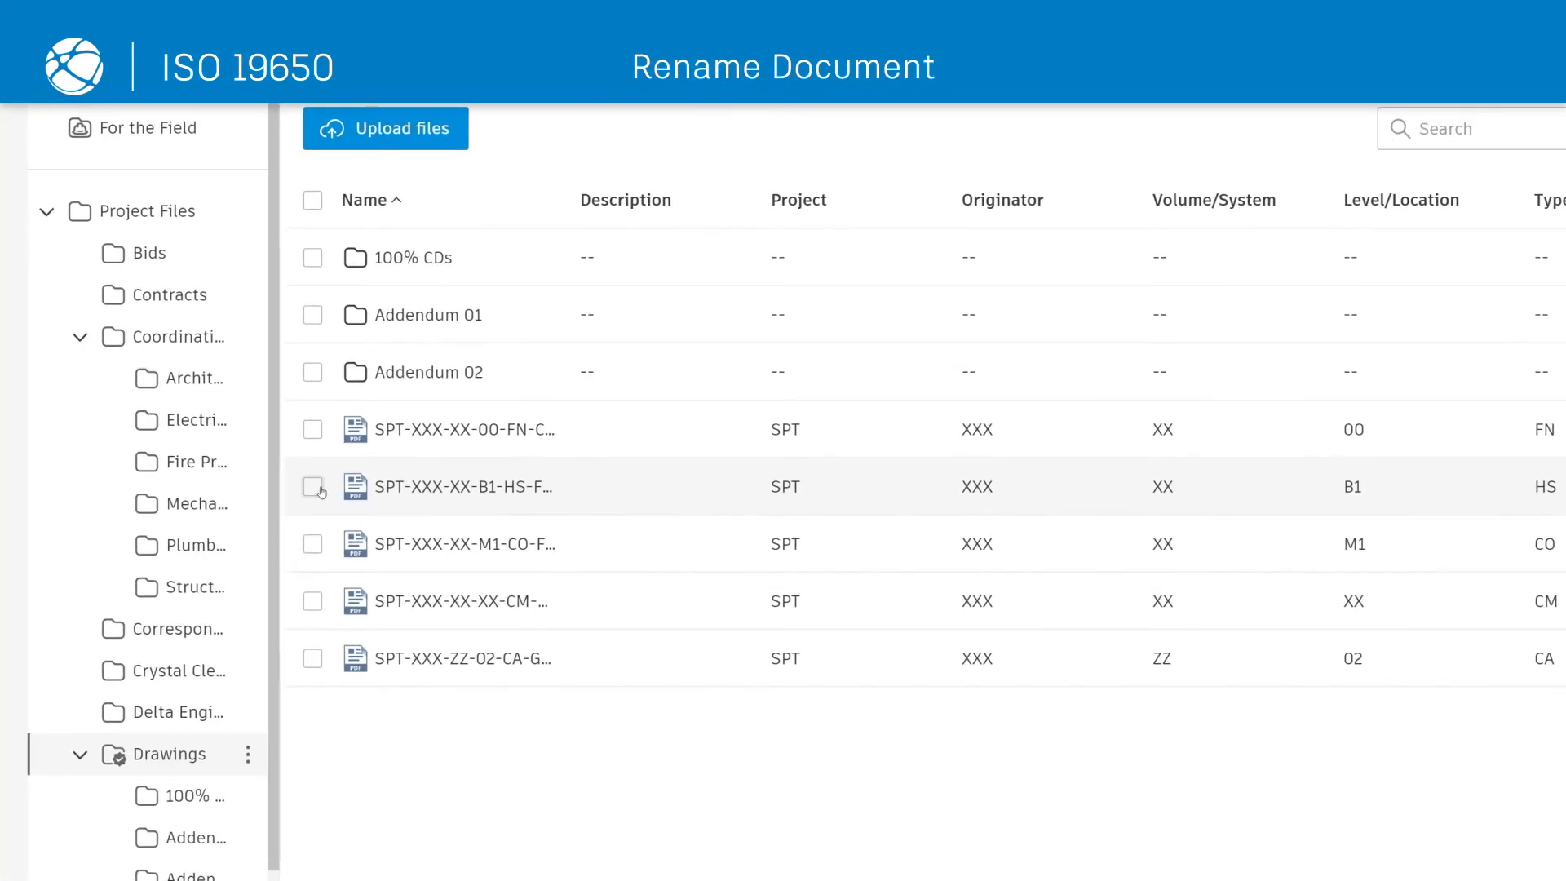
Step: Rename and validate the SPT-XXX-XX-B1-HS-F-0004 file in Drawings with its Level/Location set to B2
{"action": "left_click", "coordinate": [312, 486]}
{"action": "left_click", "coordinate": [550, 493]}
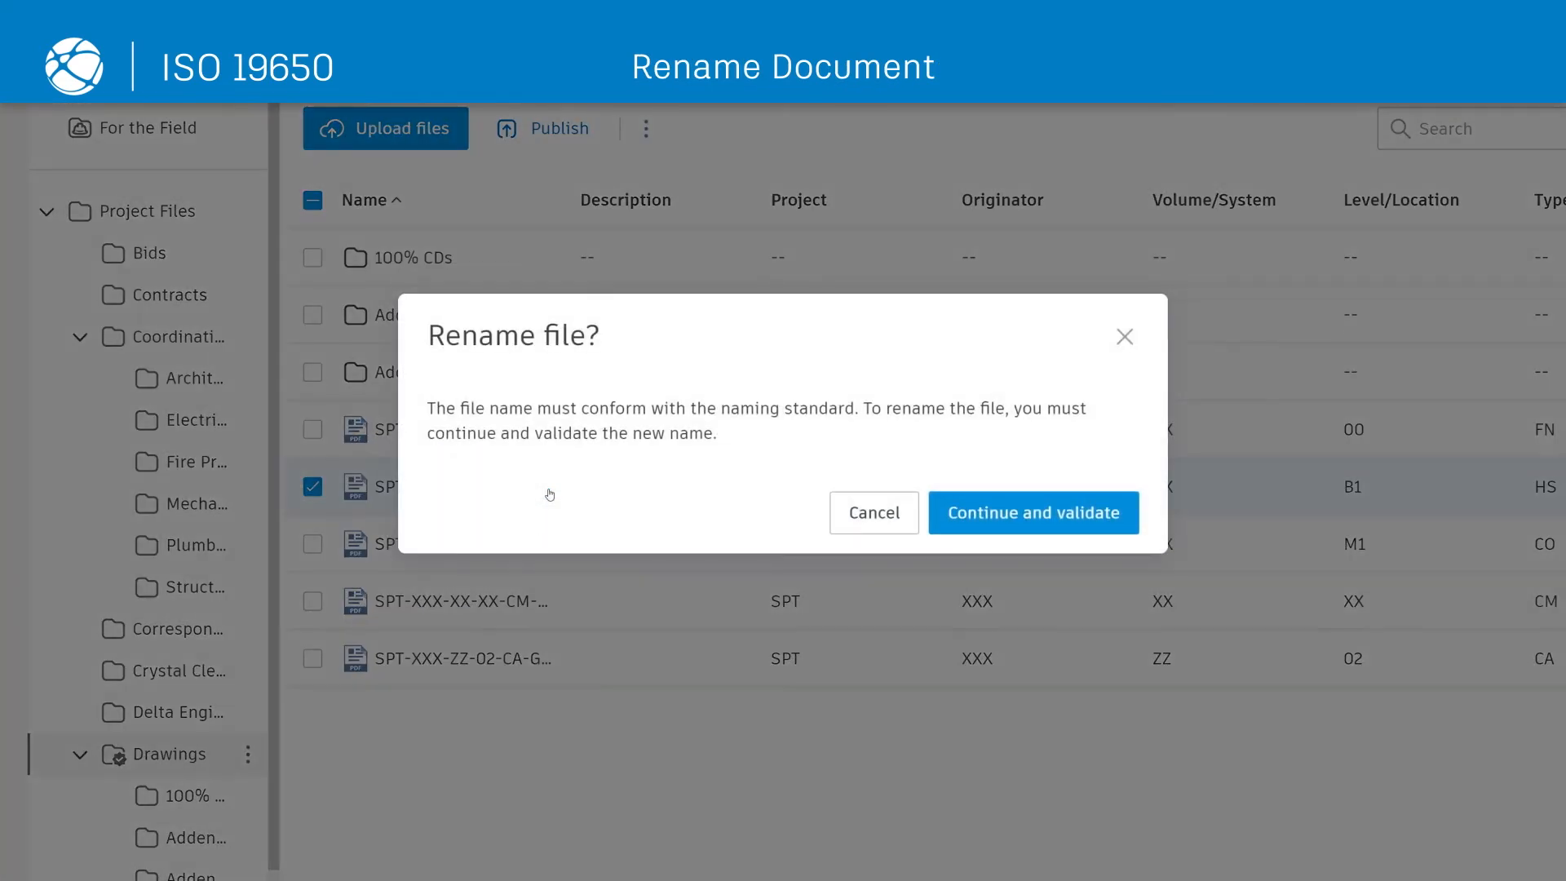
{"action": "left_click", "coordinate": [1007, 526]}
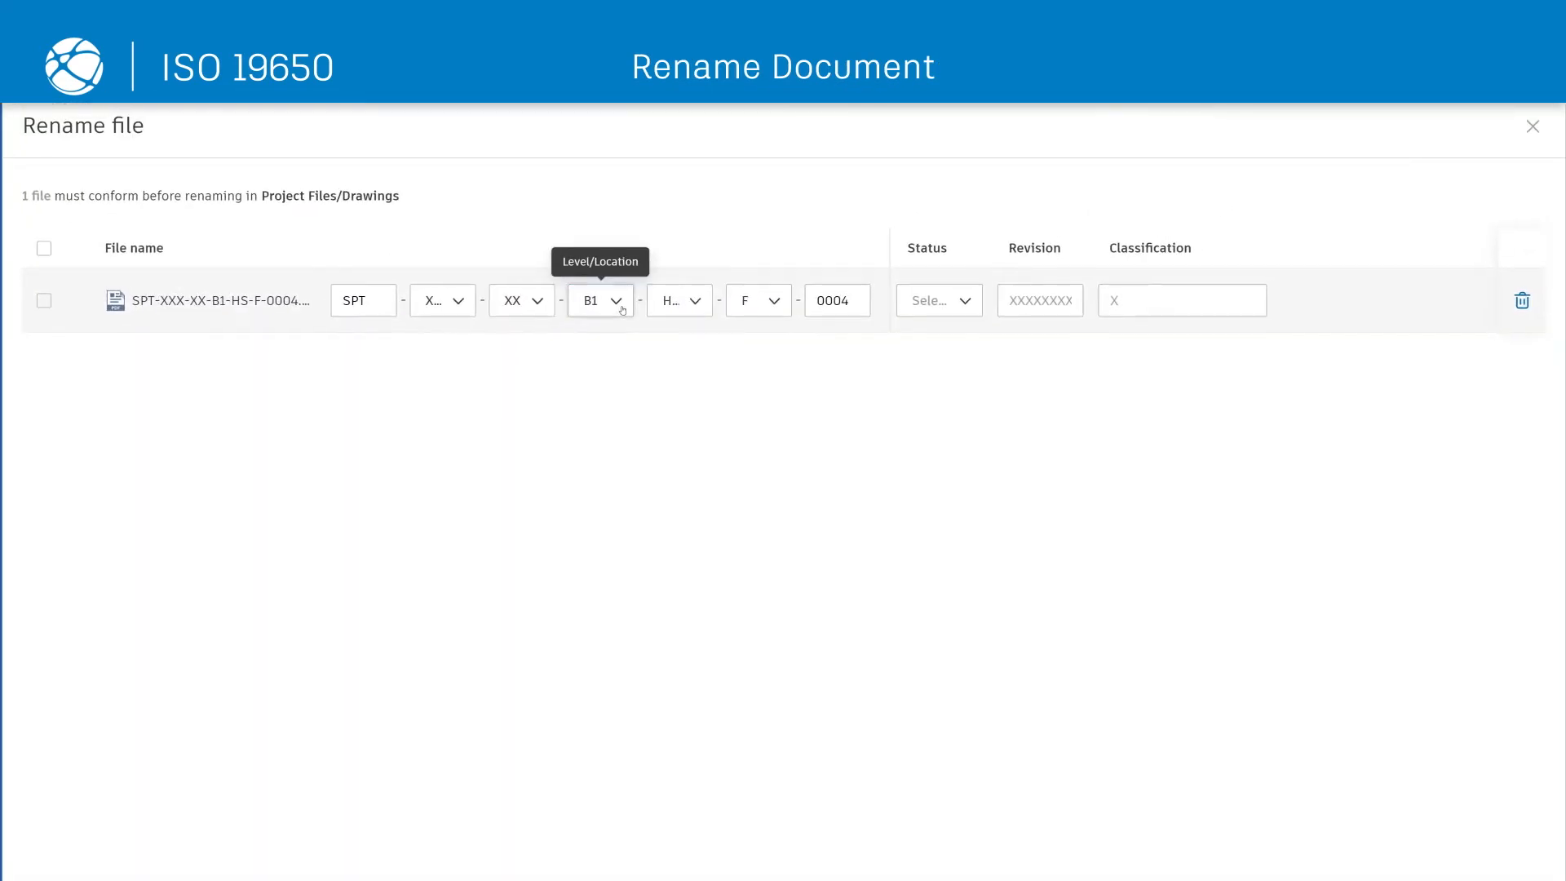
{"action": "left_click", "coordinate": [616, 305]}
{"action": "scroll", "coordinate": [593, 516], "scroll_direction": "down", "scroll_amount": 1}
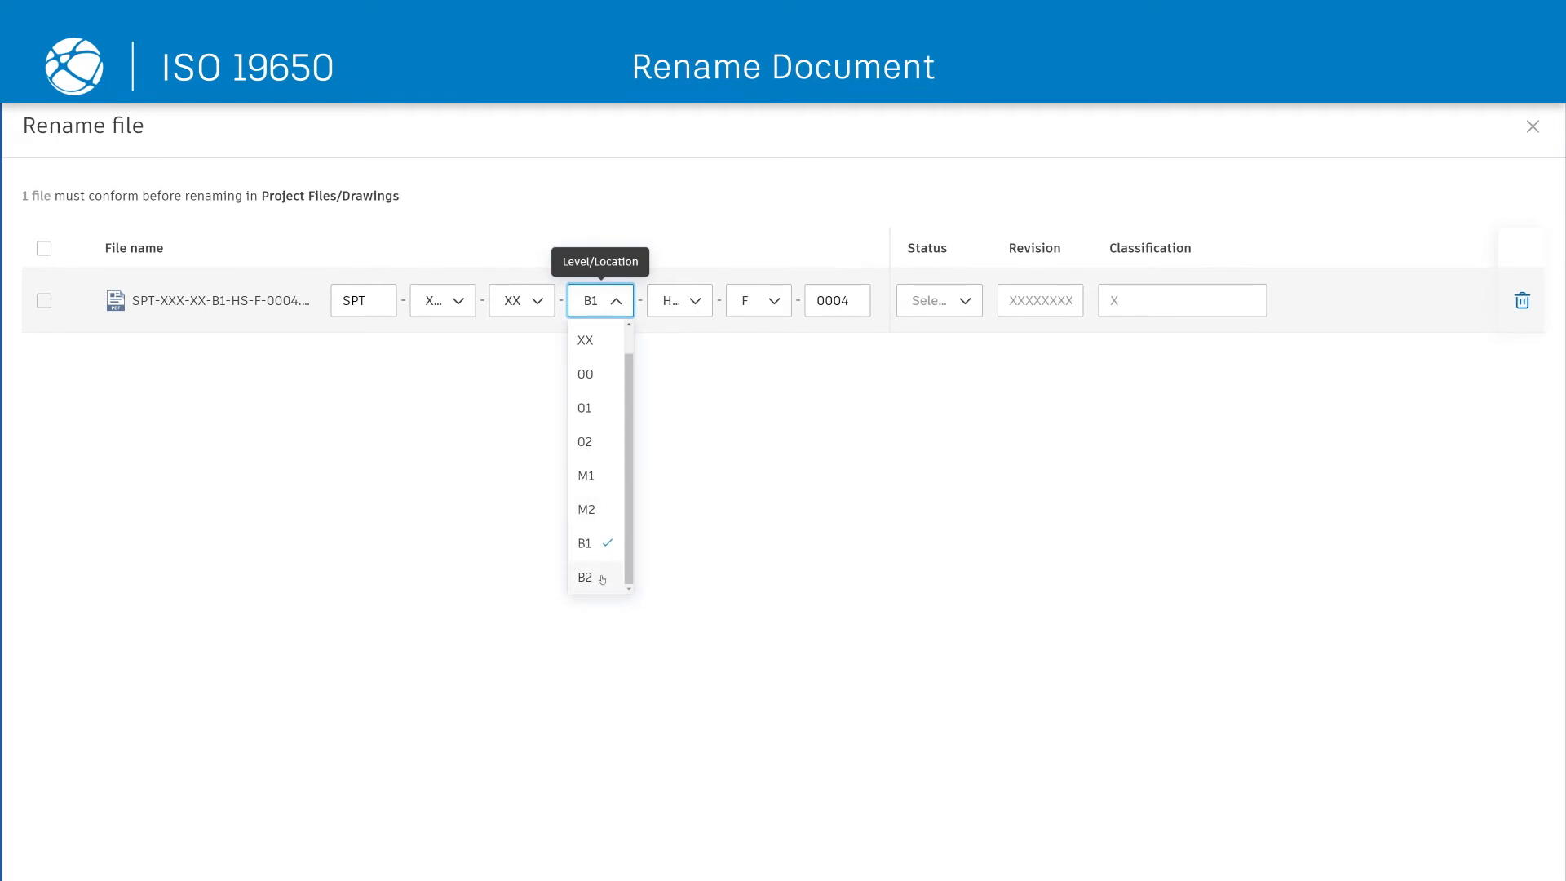
{"action": "left_click", "coordinate": [602, 578]}
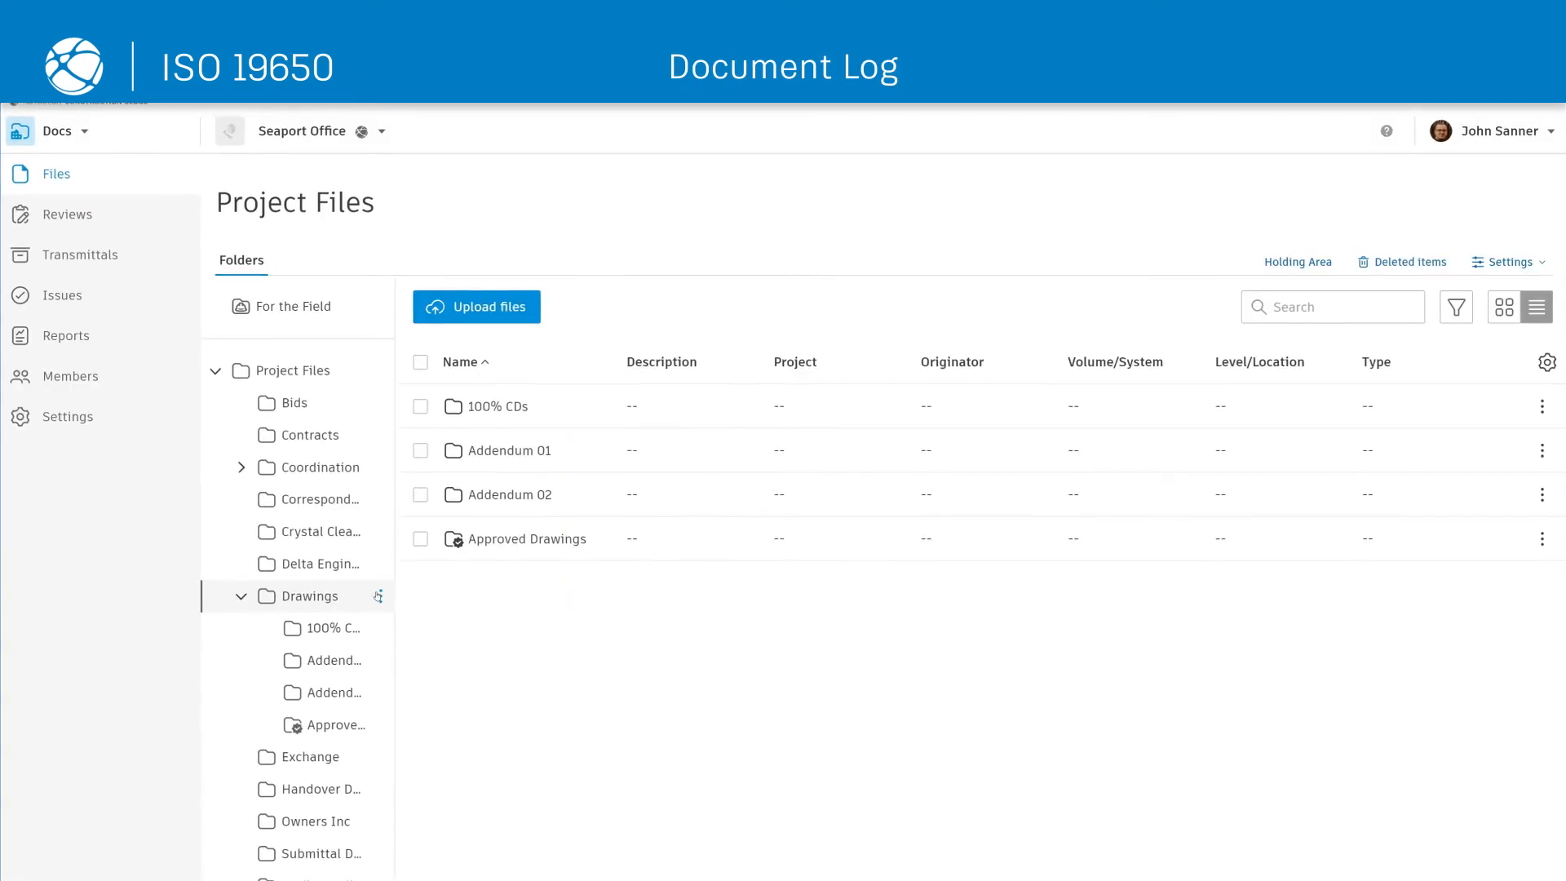
Step: Export the files log of the Drawings folder and all its subfolders, with custom attributes included
{"action": "left_click", "coordinate": [378, 596]}
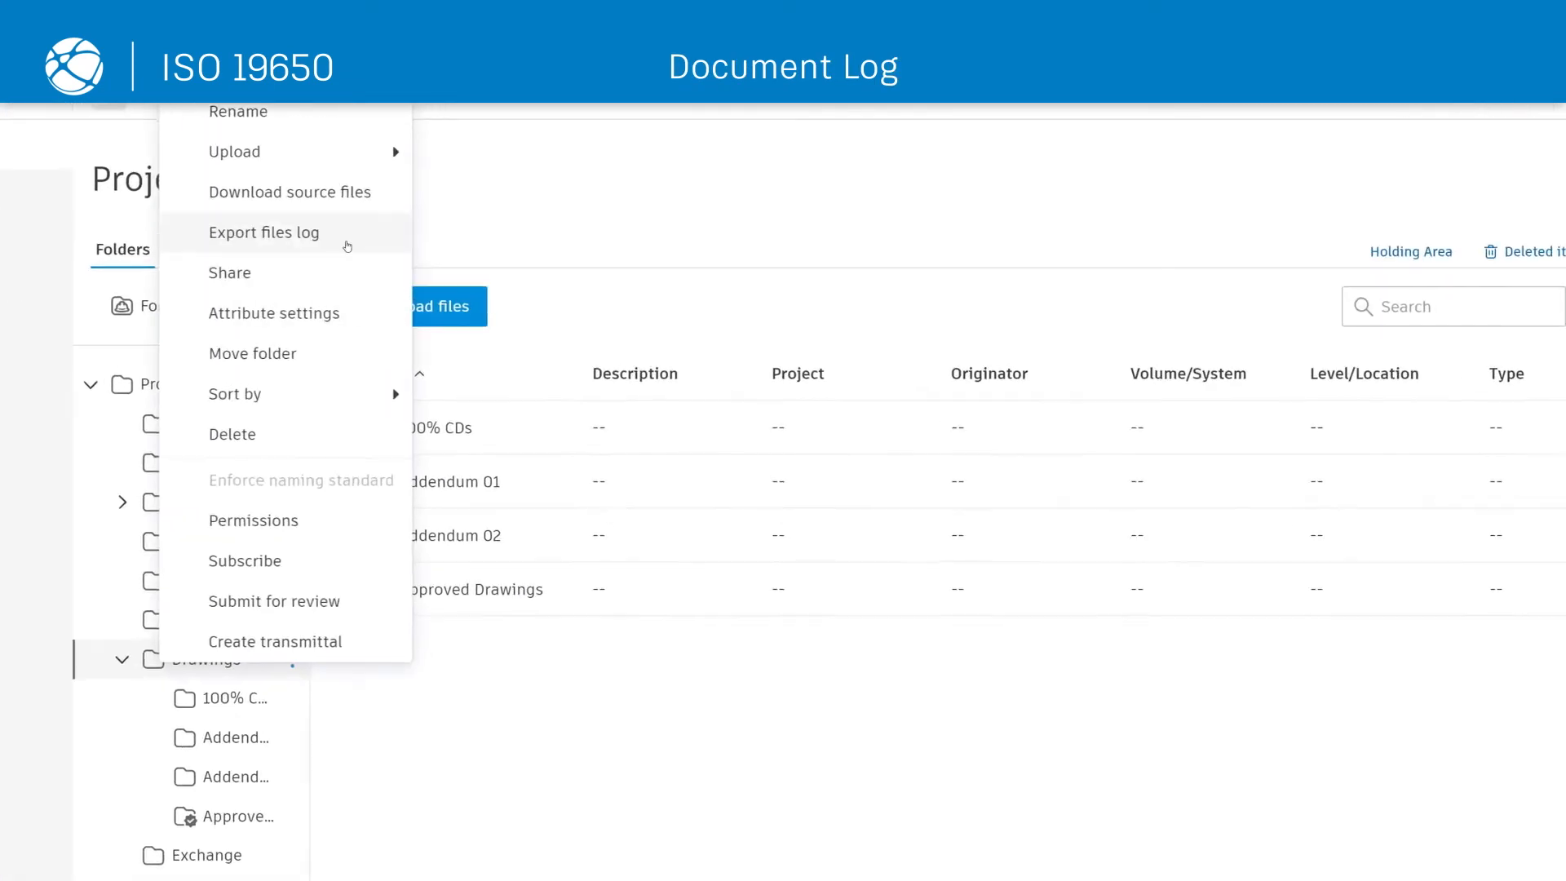
{"action": "left_click", "coordinate": [320, 239]}
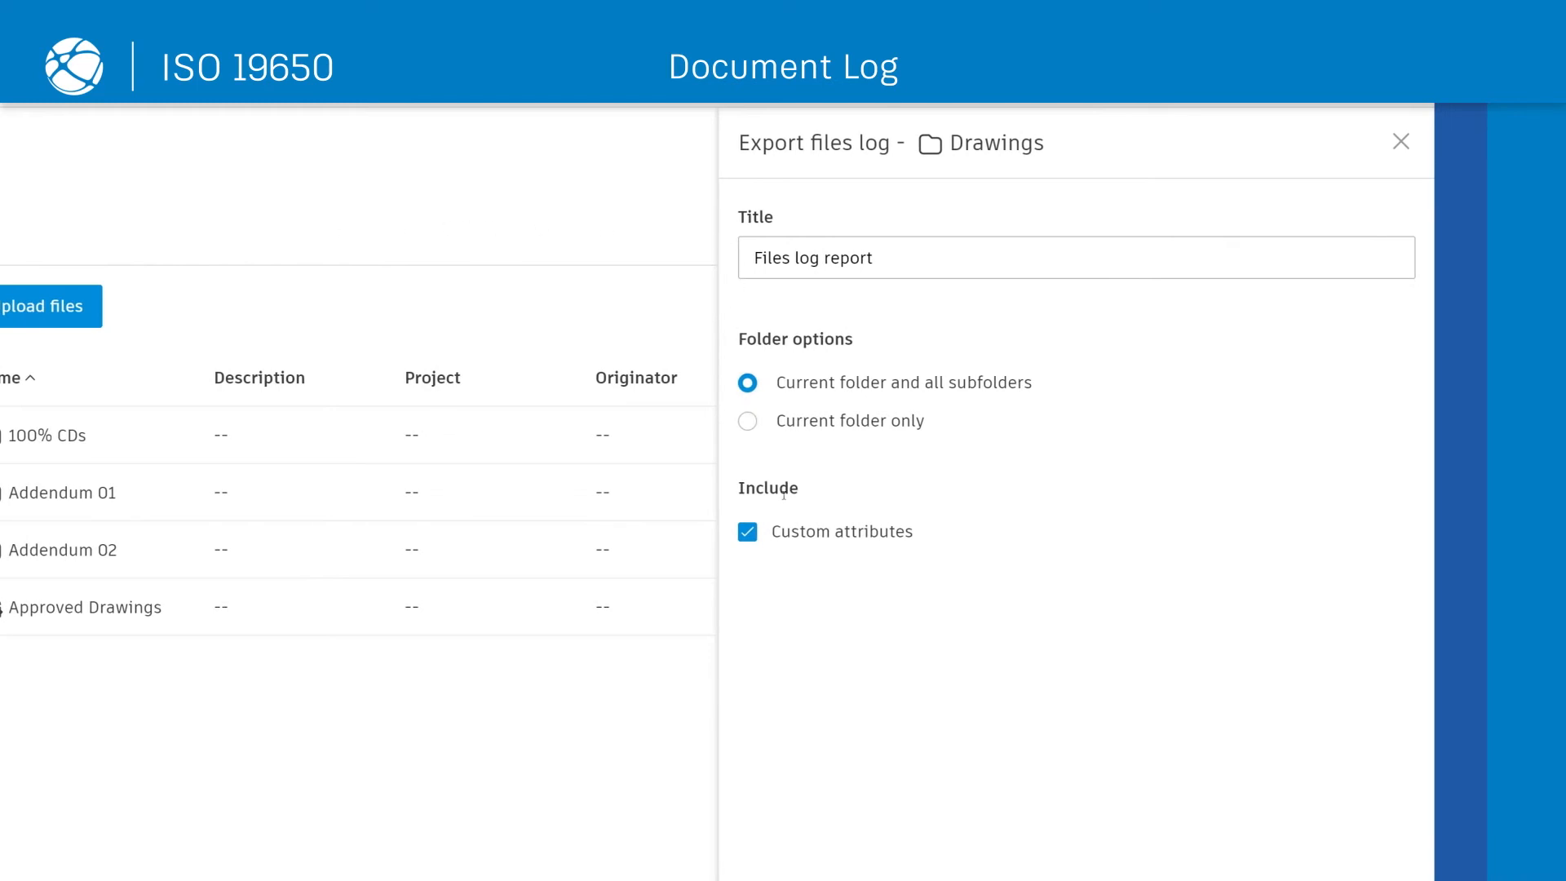
{"action": "left_click", "coordinate": [1079, 728]}
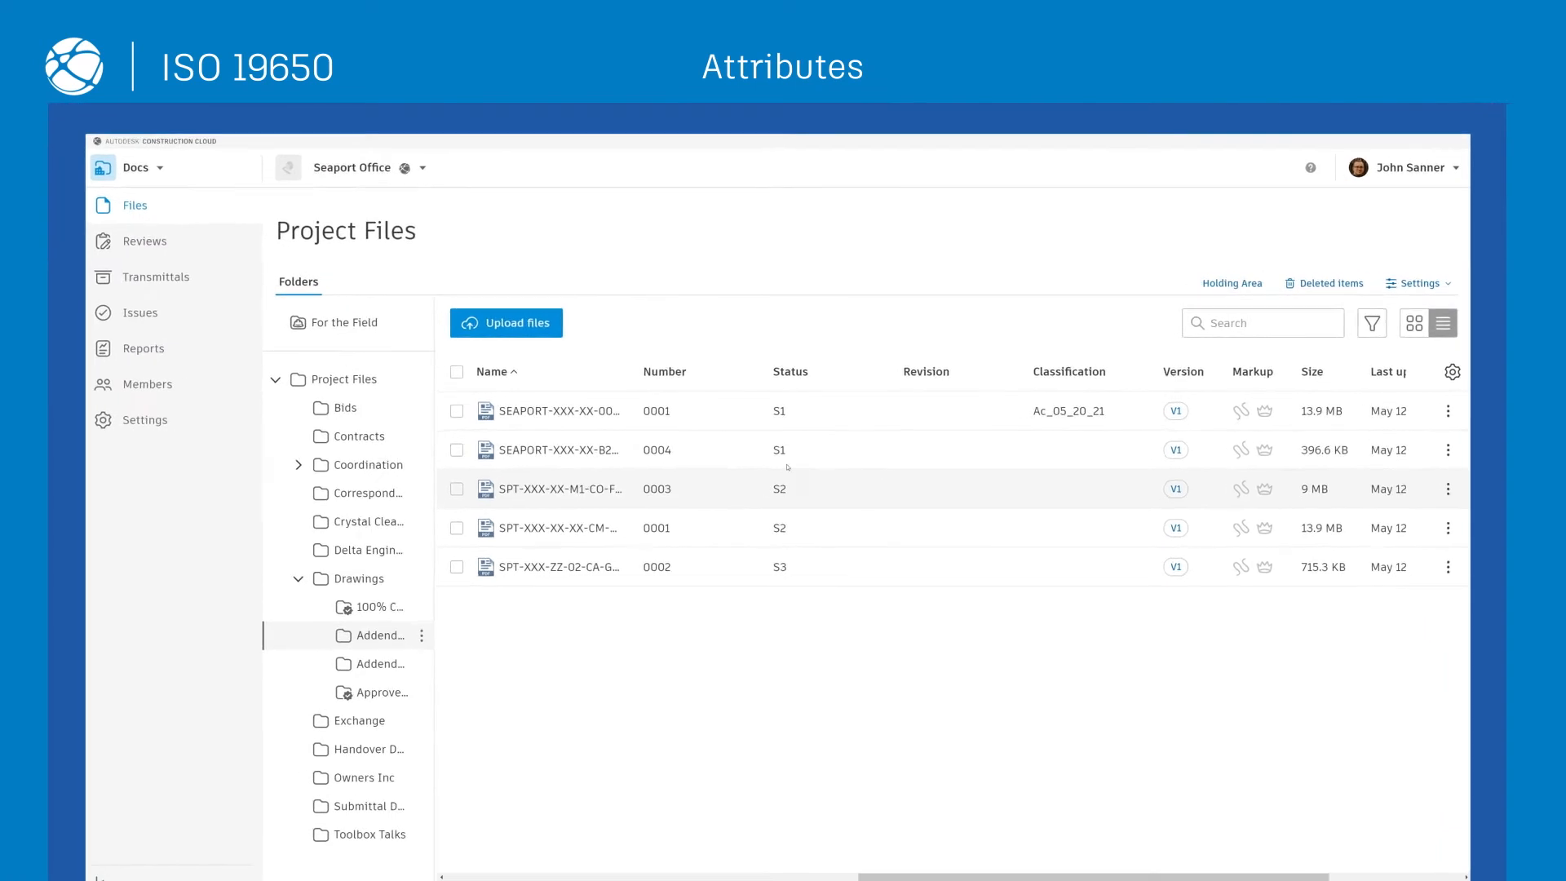
Step: Rename the SEAPORT-XXX-XX-B2 file in the first Addendum folder to SPT-XXX-XX-B2-HS-F-0004
{"action": "left_click", "coordinate": [619, 451]}
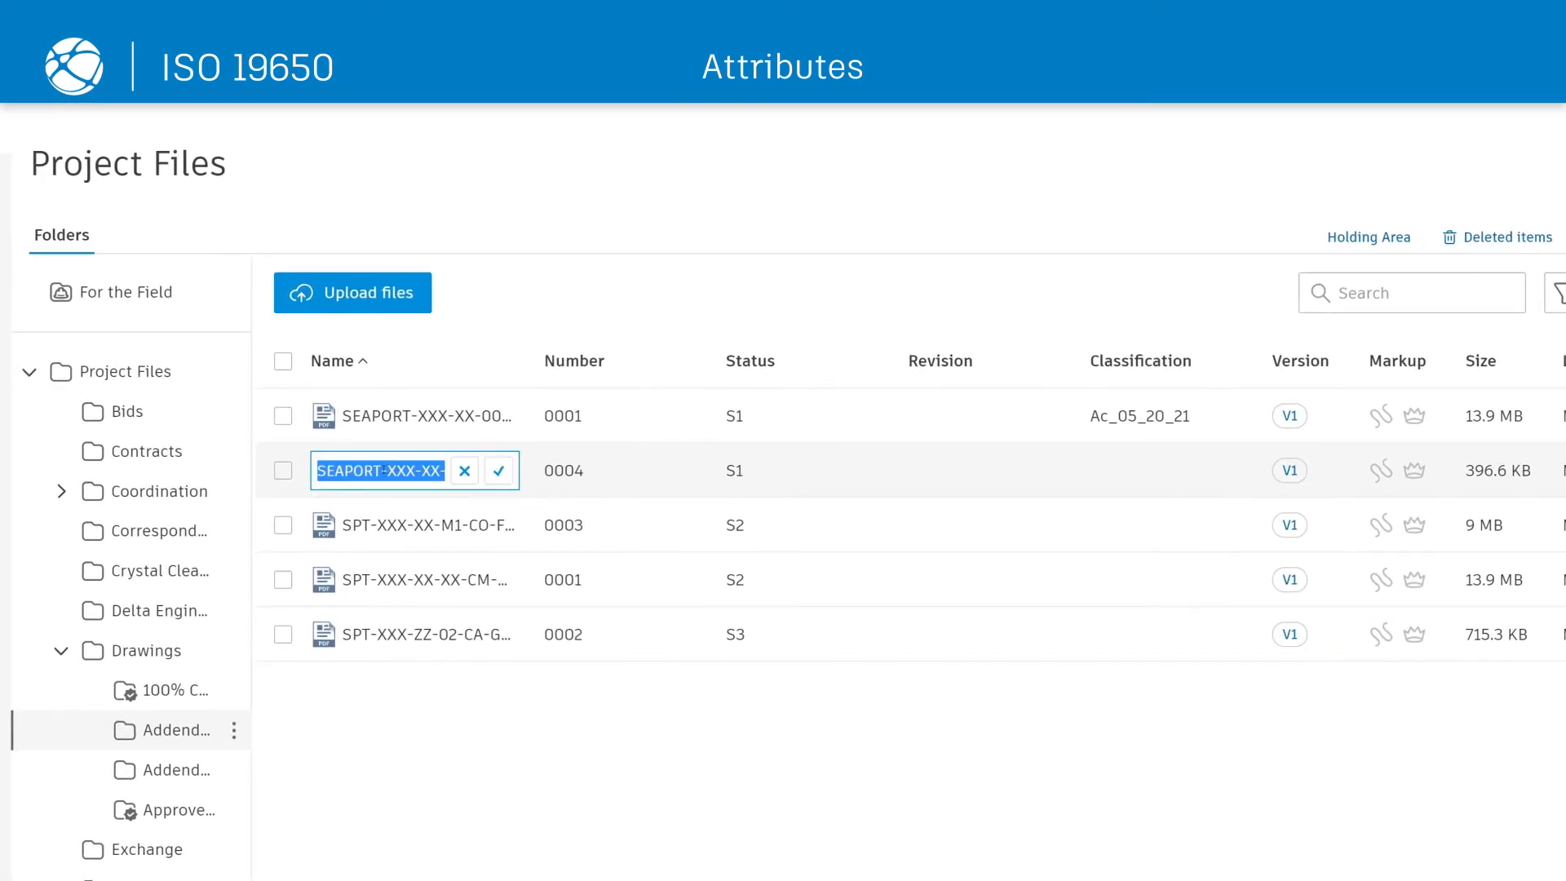
{"action": "left_click_drag", "start_coordinate": [382, 470], "coordinate": [325, 470]}
{"action": "type", "text": "PT-XXX-XX-B2-H"}
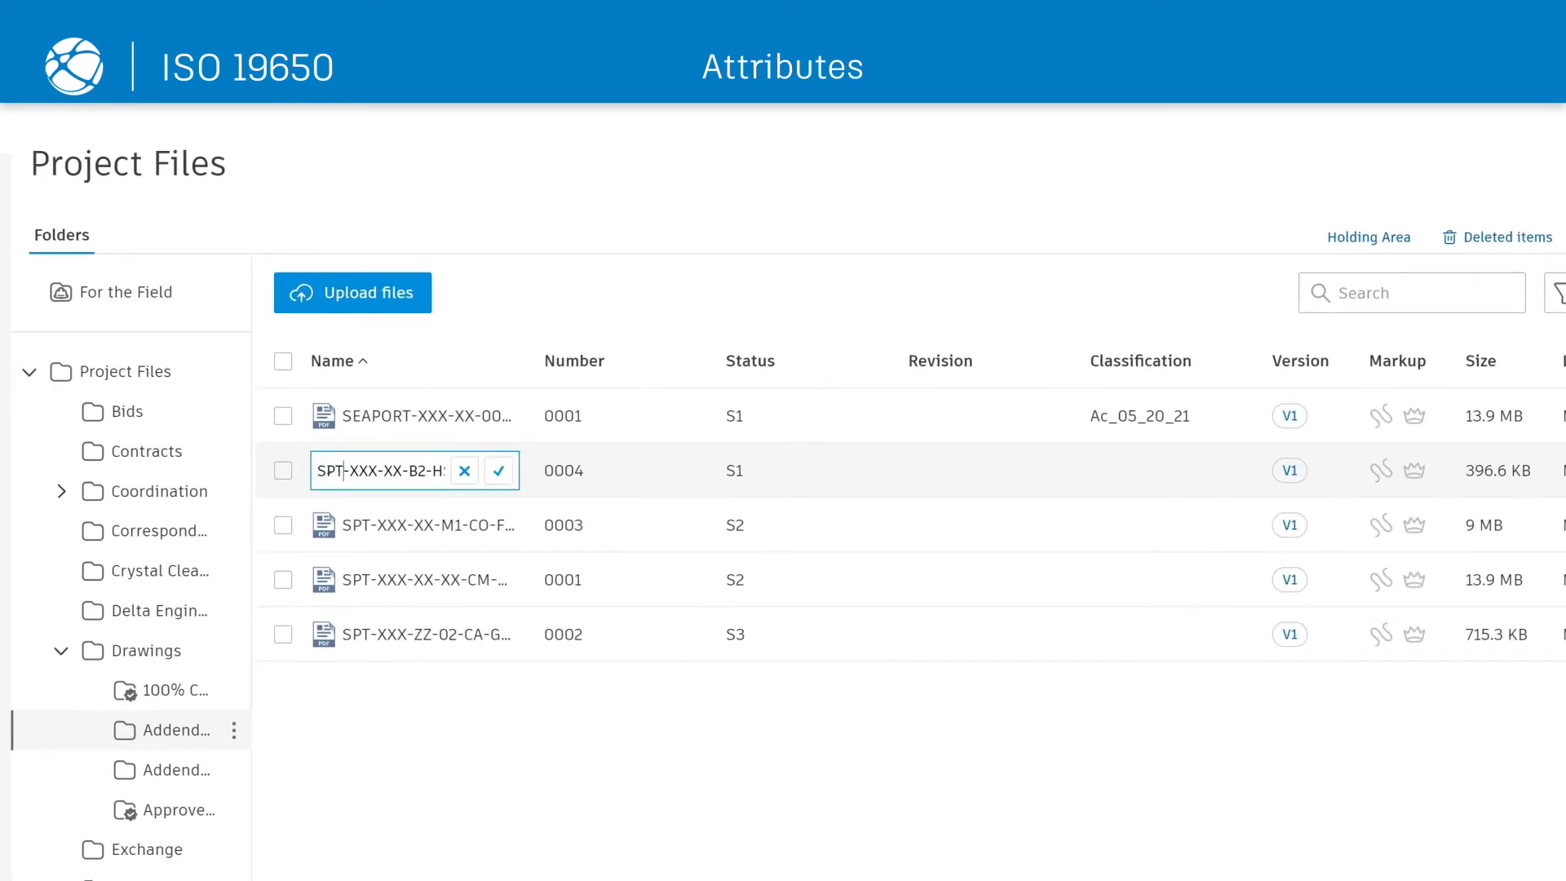
{"action": "key", "text": "Return"}
Step: Rename the SEAPORT-XXX-XX-00 file by replacing the SEAPORT prefix with SPT
{"action": "left_click", "coordinate": [383, 416]}
{"action": "left_click_drag", "start_coordinate": [382, 417], "coordinate": [344, 416]}
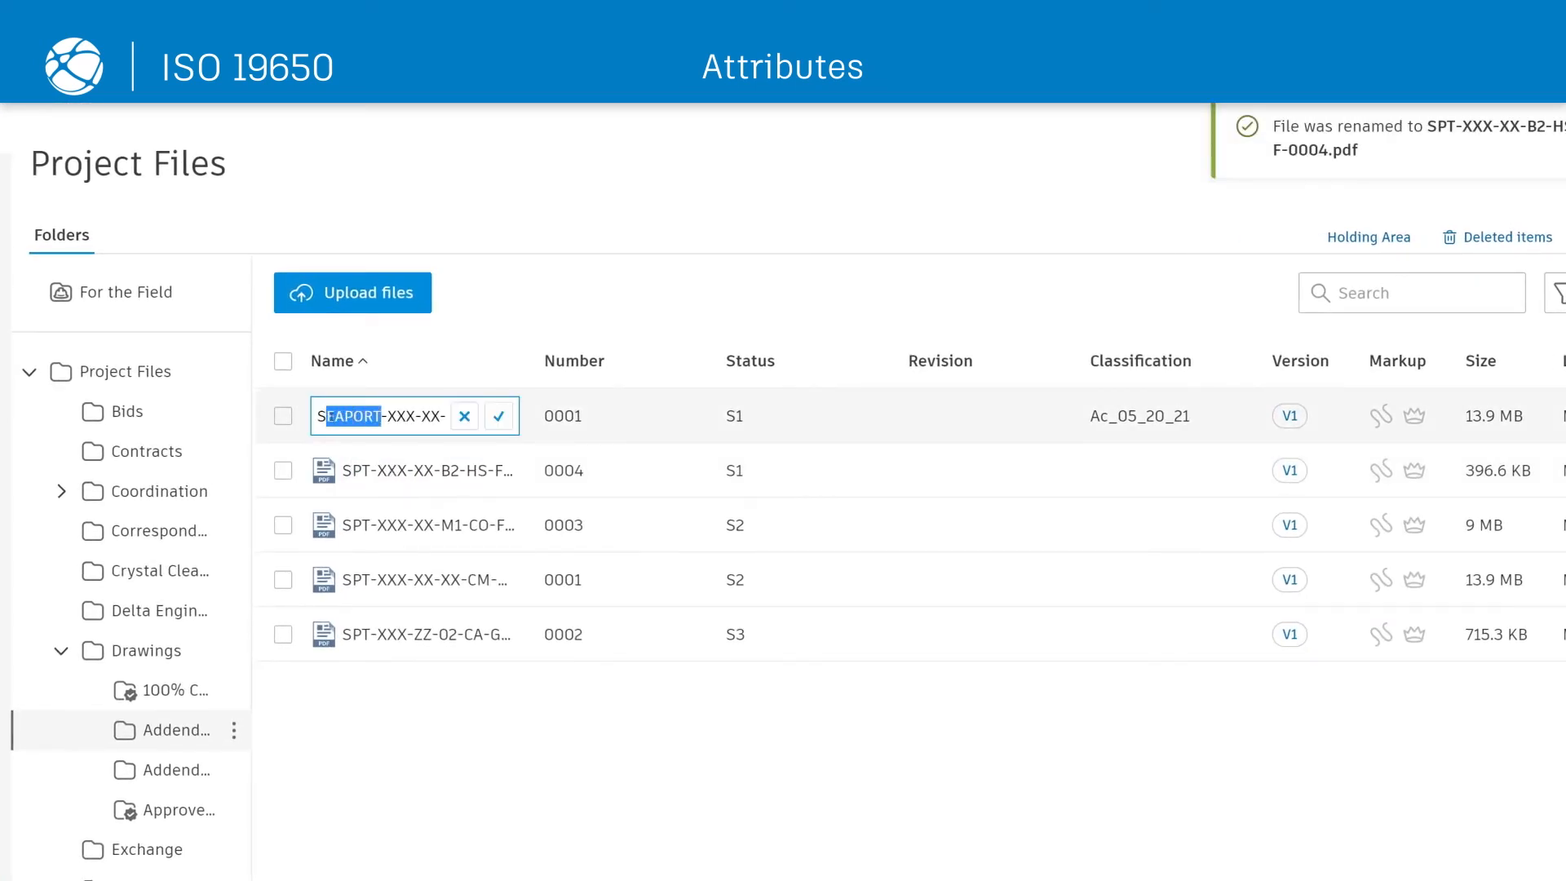
{"action": "type", "text": "PT"}
{"action": "key", "text": "Return"}
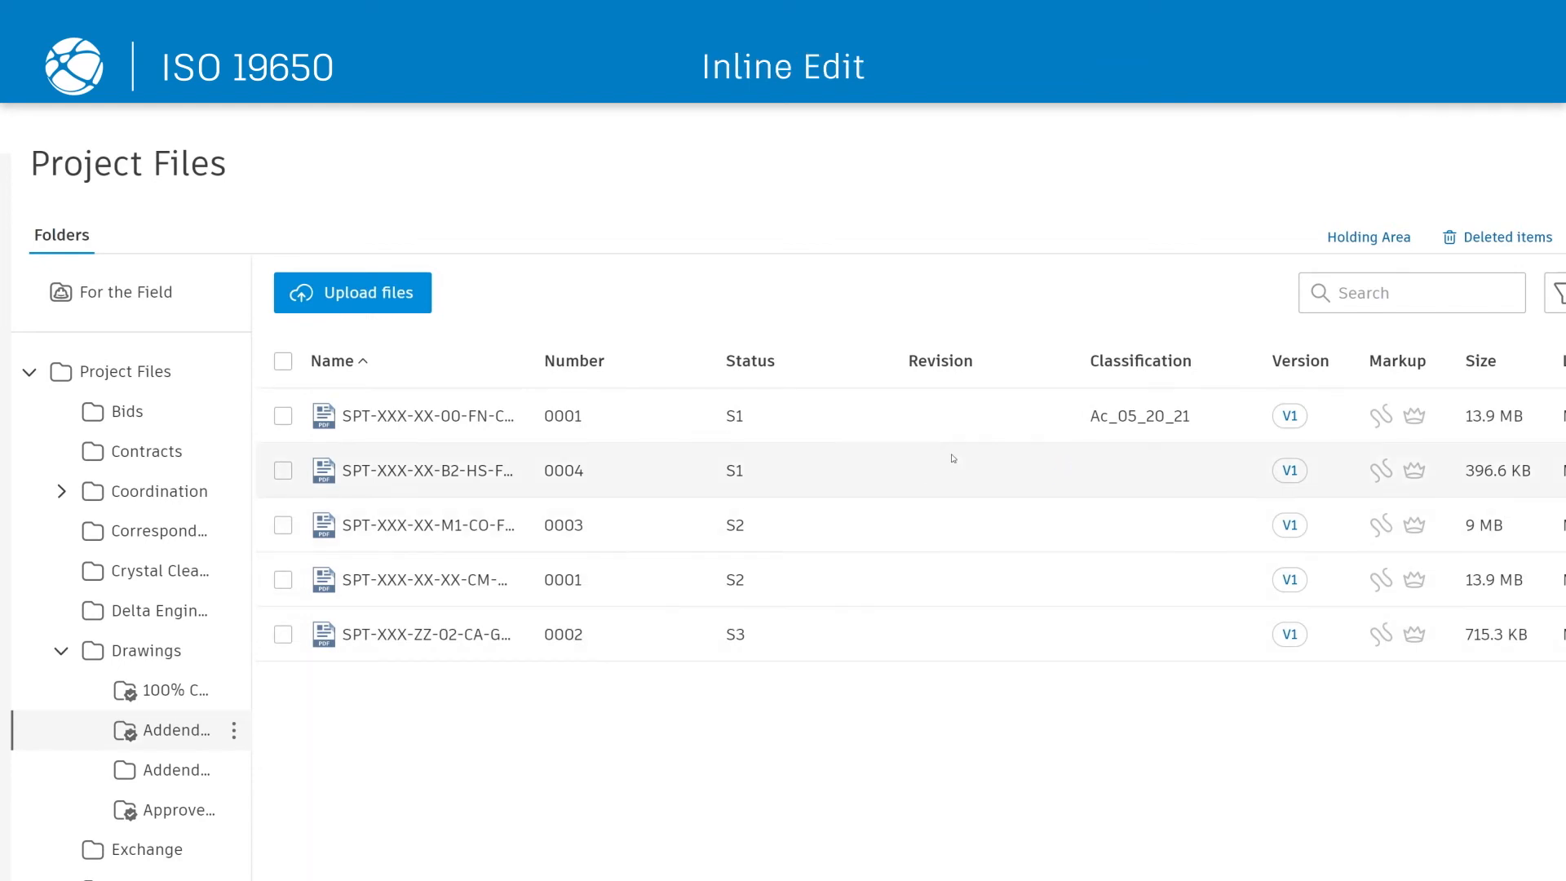
Step: Set the Revision of the SPT-XXX-XX-00 file in the first Addendum folder to 001, replacing an initial AB entry
{"action": "mouse_move", "coordinate": [967, 414]}
{"action": "left_click", "coordinate": [1058, 416]}
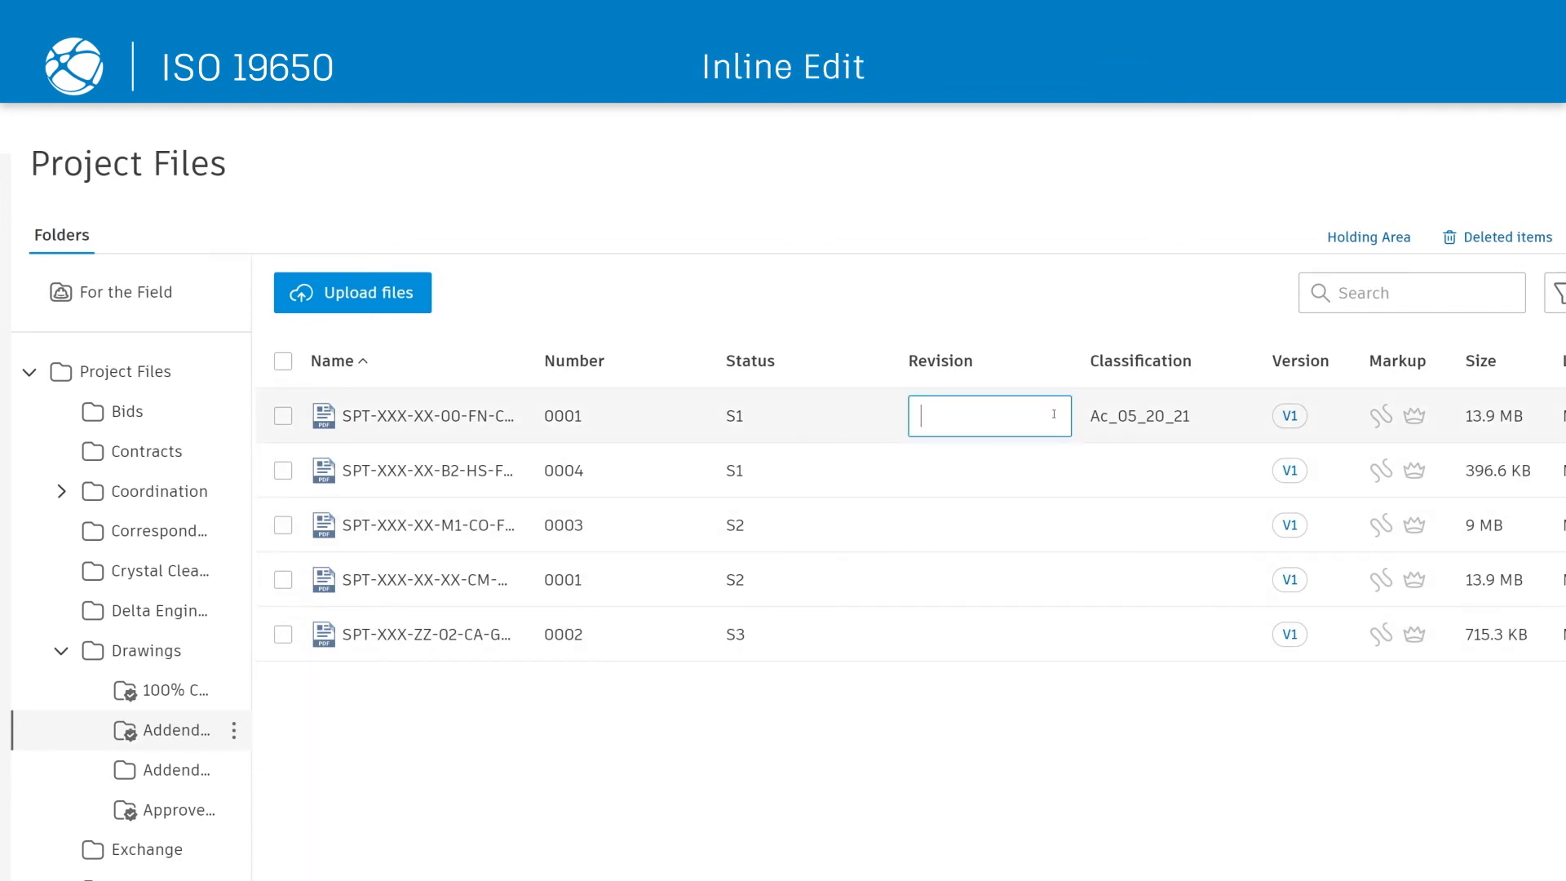
{"action": "type", "text": "AB"}
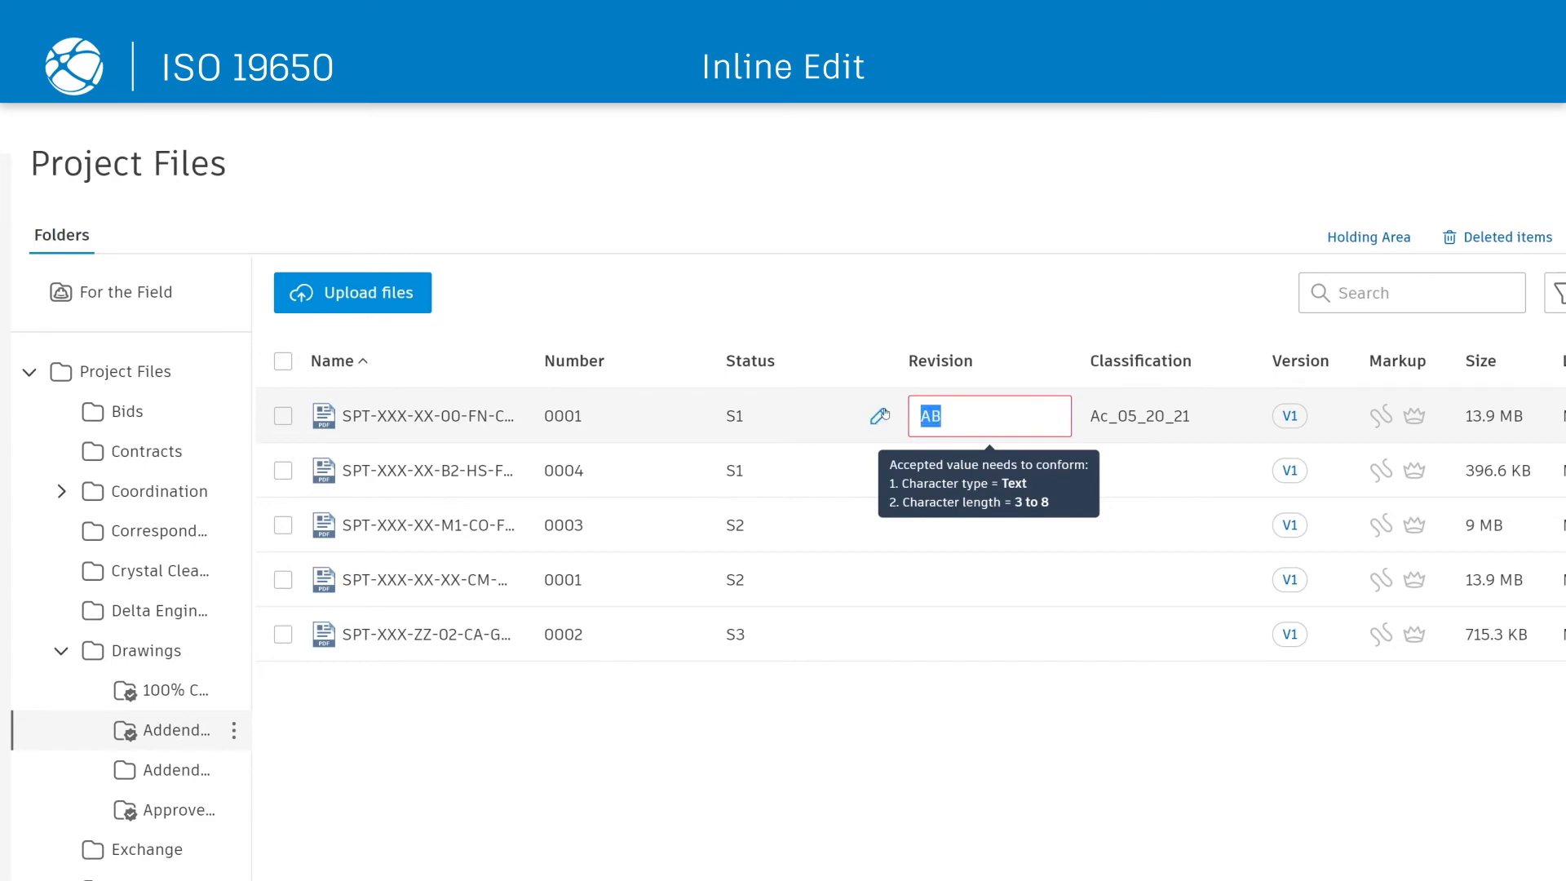
{"action": "type", "text": "001"}
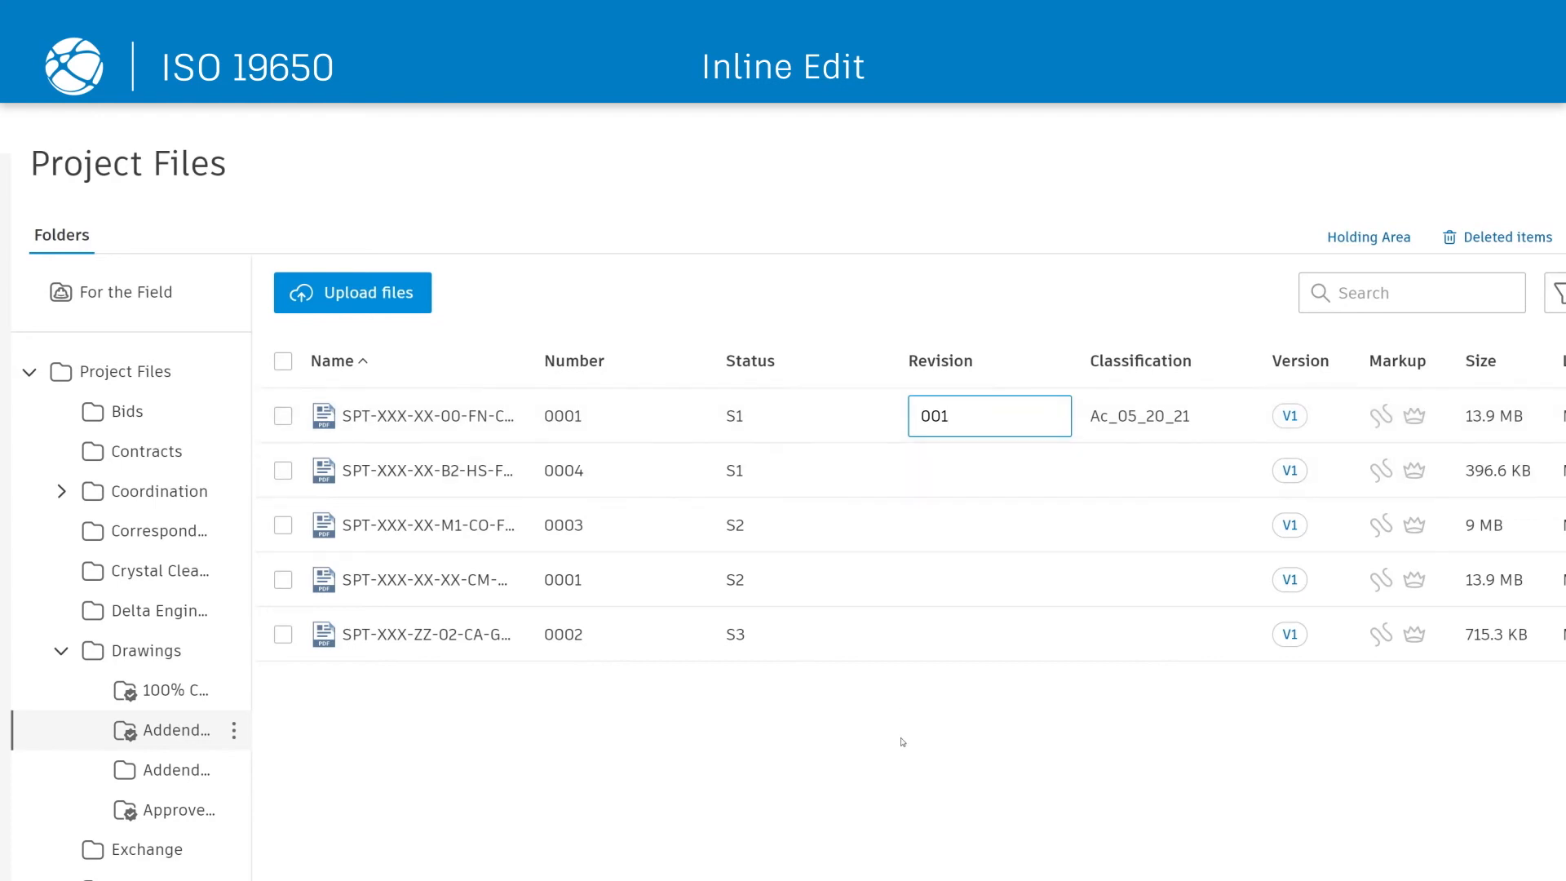
{"action": "key", "text": "Return"}
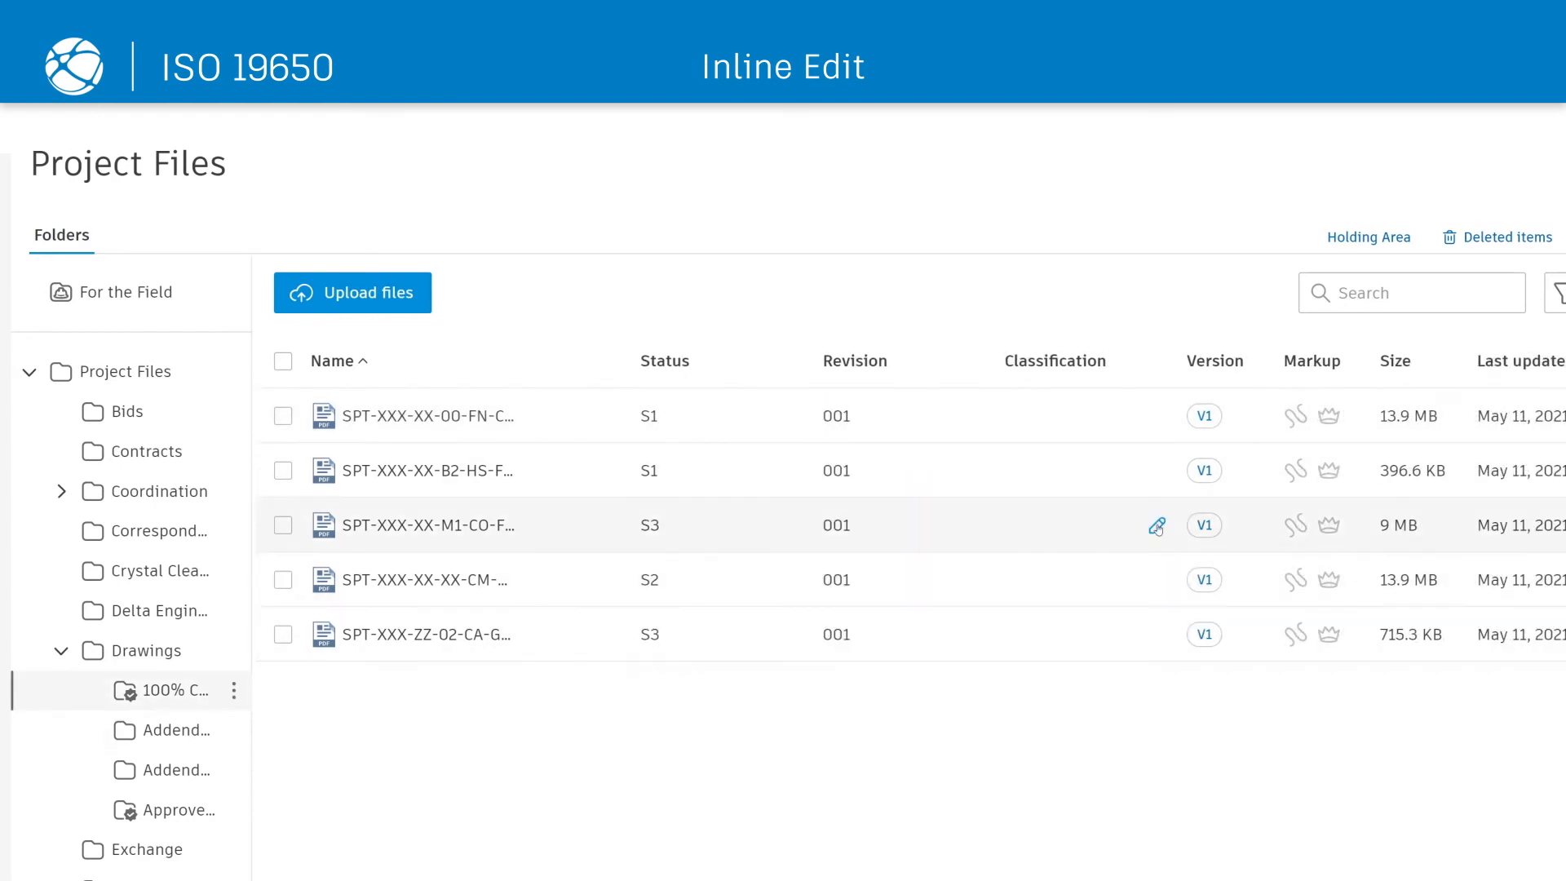
Step: Classify the SPT-XXX-XX-M1 file in the 100% CDs folder as Ac_05_30_23, found by searching the classifications for "design"
{"action": "left_click", "coordinate": [1158, 527]}
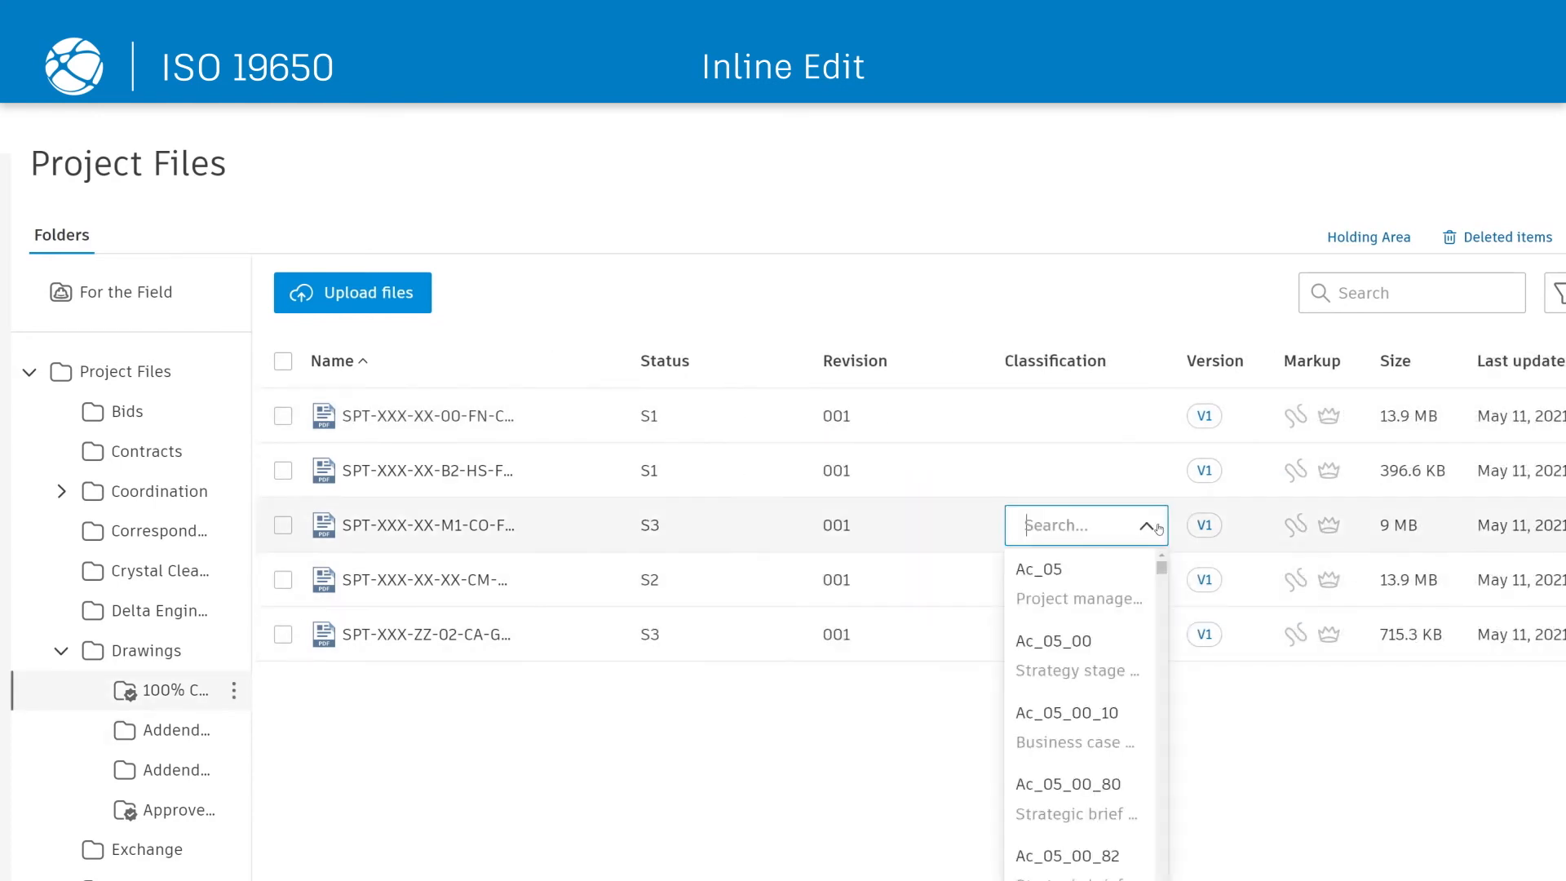
{"action": "type", "text": "design"}
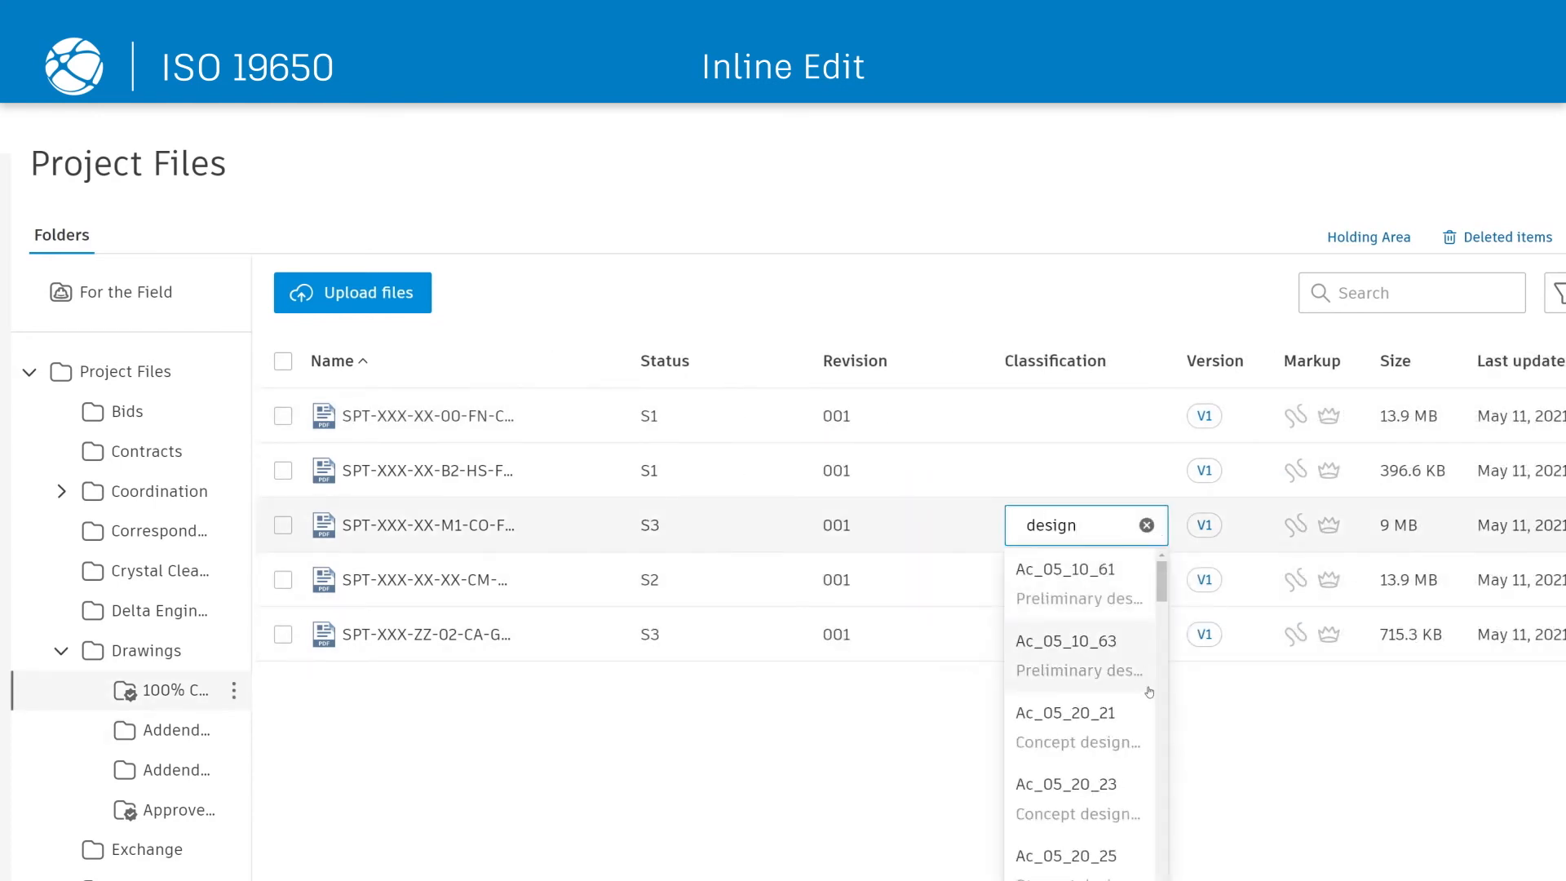
{"action": "scroll", "coordinate": [1105, 816], "scroll_direction": "down", "scroll_amount": 3}
{"action": "left_click", "coordinate": [1104, 819]}
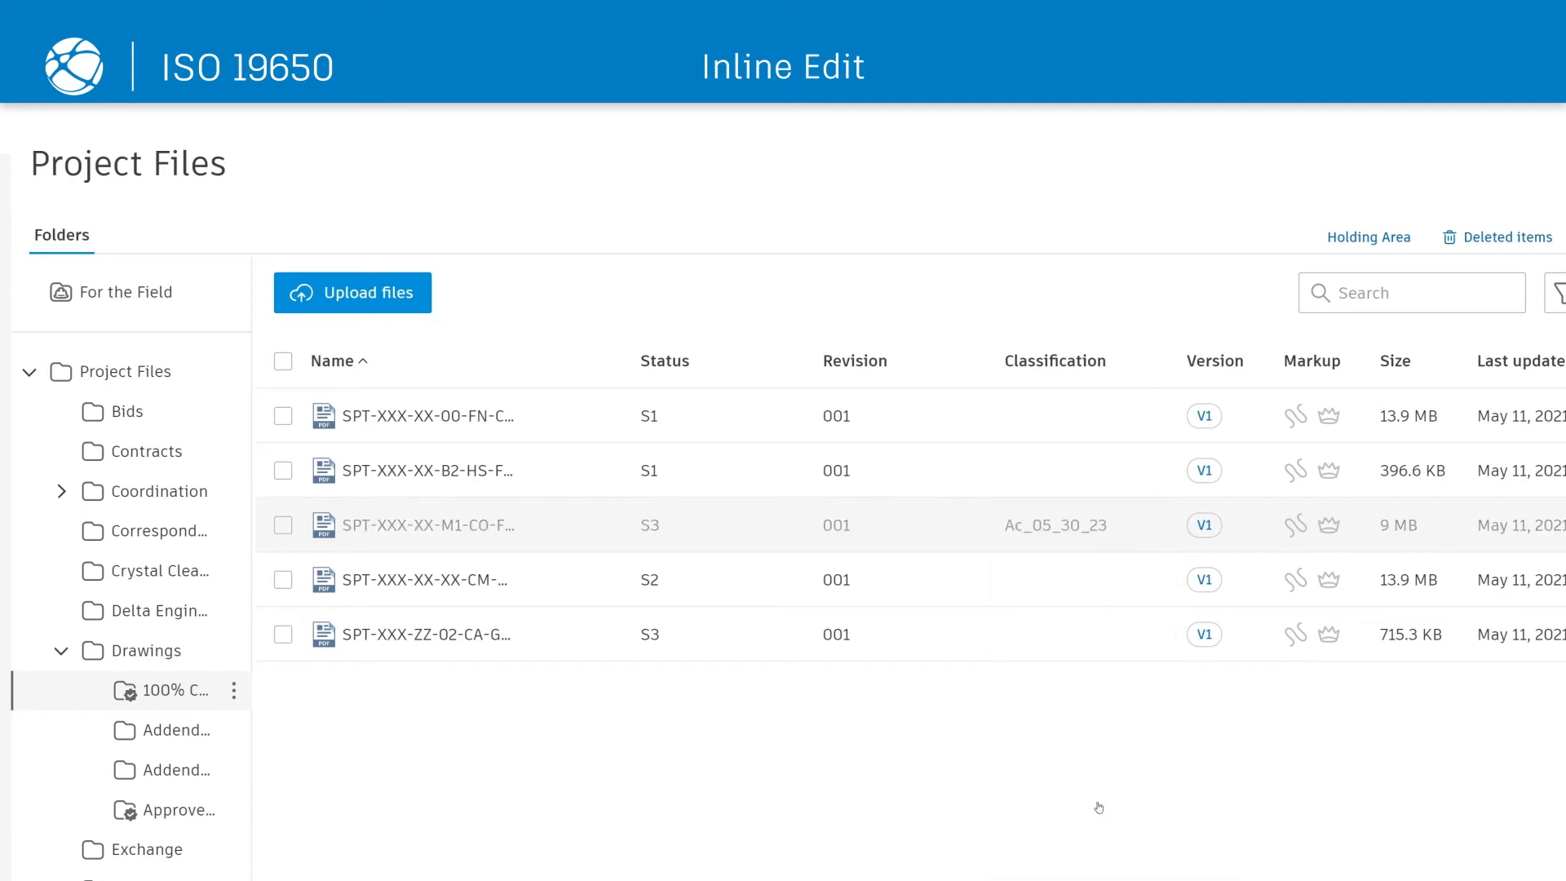
Step: Bulk edit the attribute values of the SPT-XXX-XX-00, SPT-XXX-XX-B2 and SPT-XXX-XX-XX files, setting their Status to S4
{"action": "left_click", "coordinate": [283, 416]}
{"action": "left_click", "coordinate": [283, 471]}
{"action": "left_click", "coordinate": [283, 580]}
{"action": "left_click", "coordinate": [601, 294]}
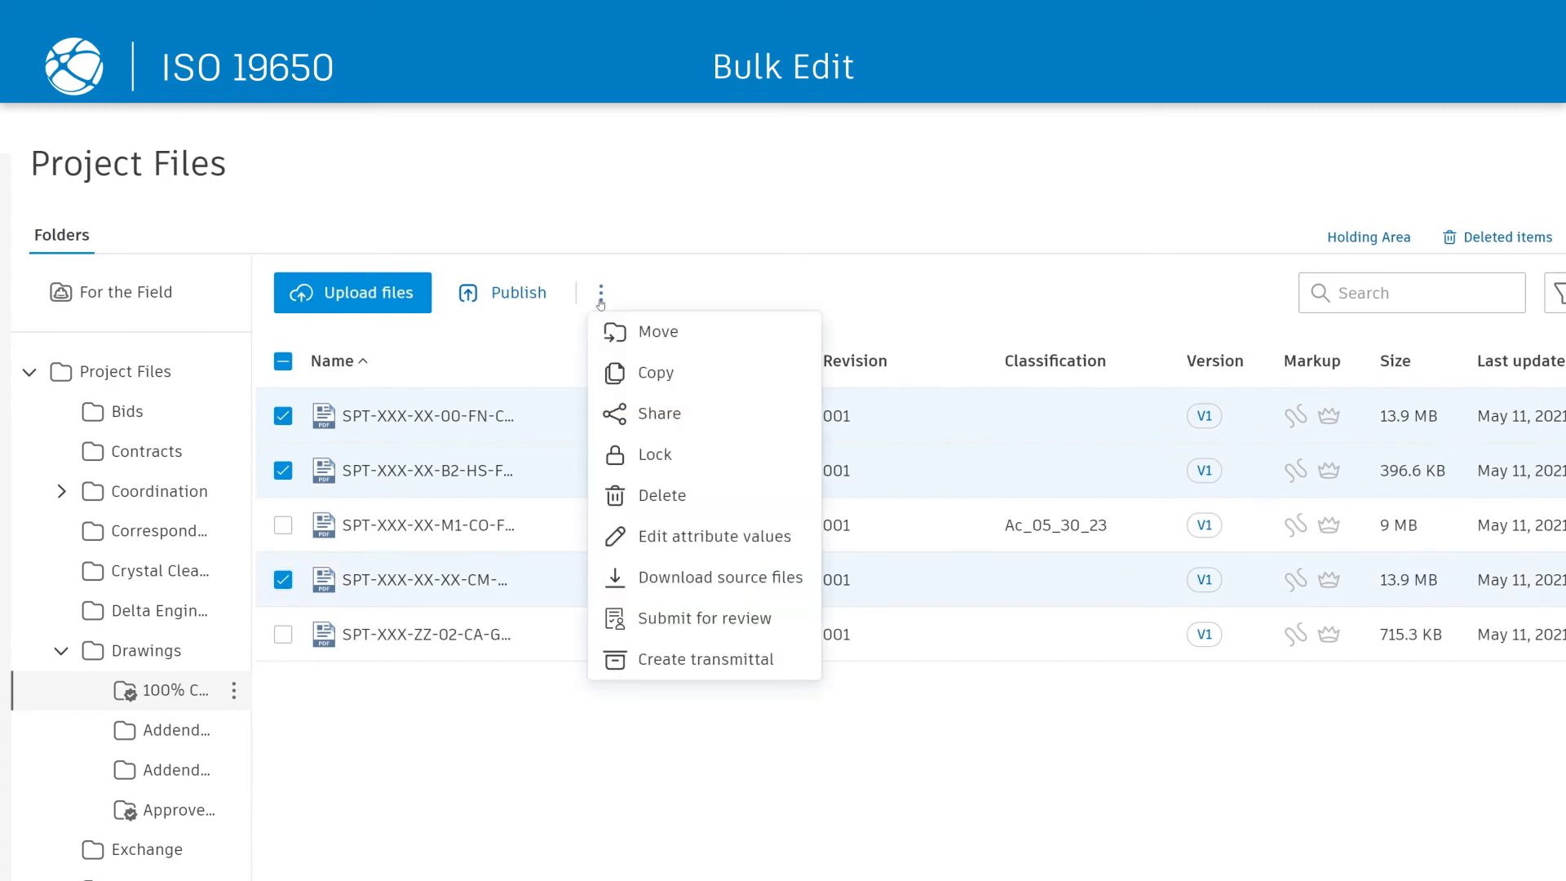
{"action": "left_click", "coordinate": [694, 536]}
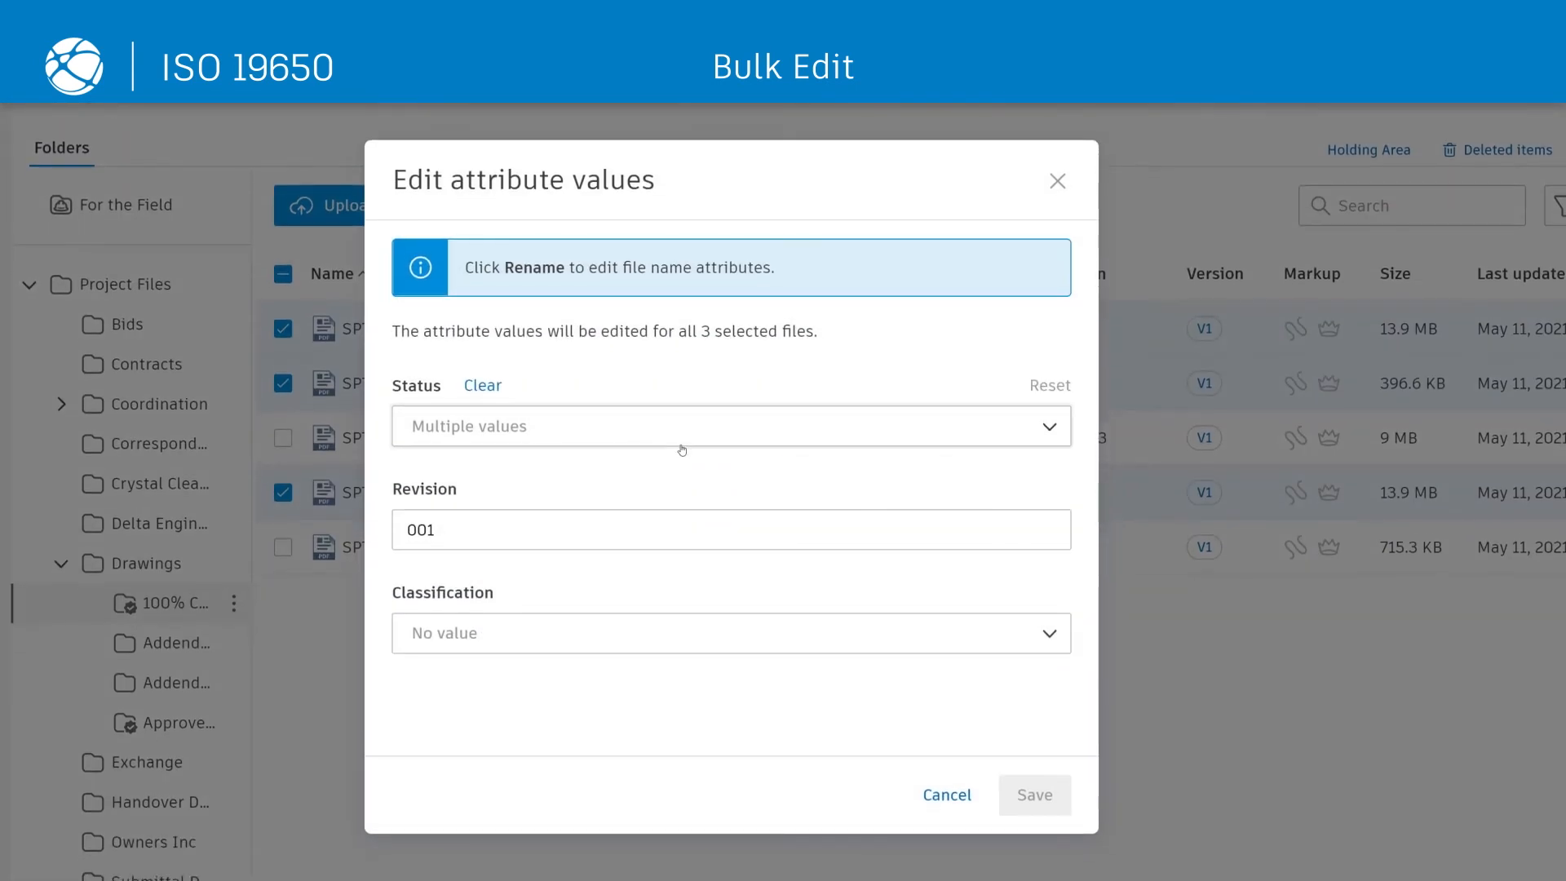
{"action": "left_click", "coordinate": [681, 439]}
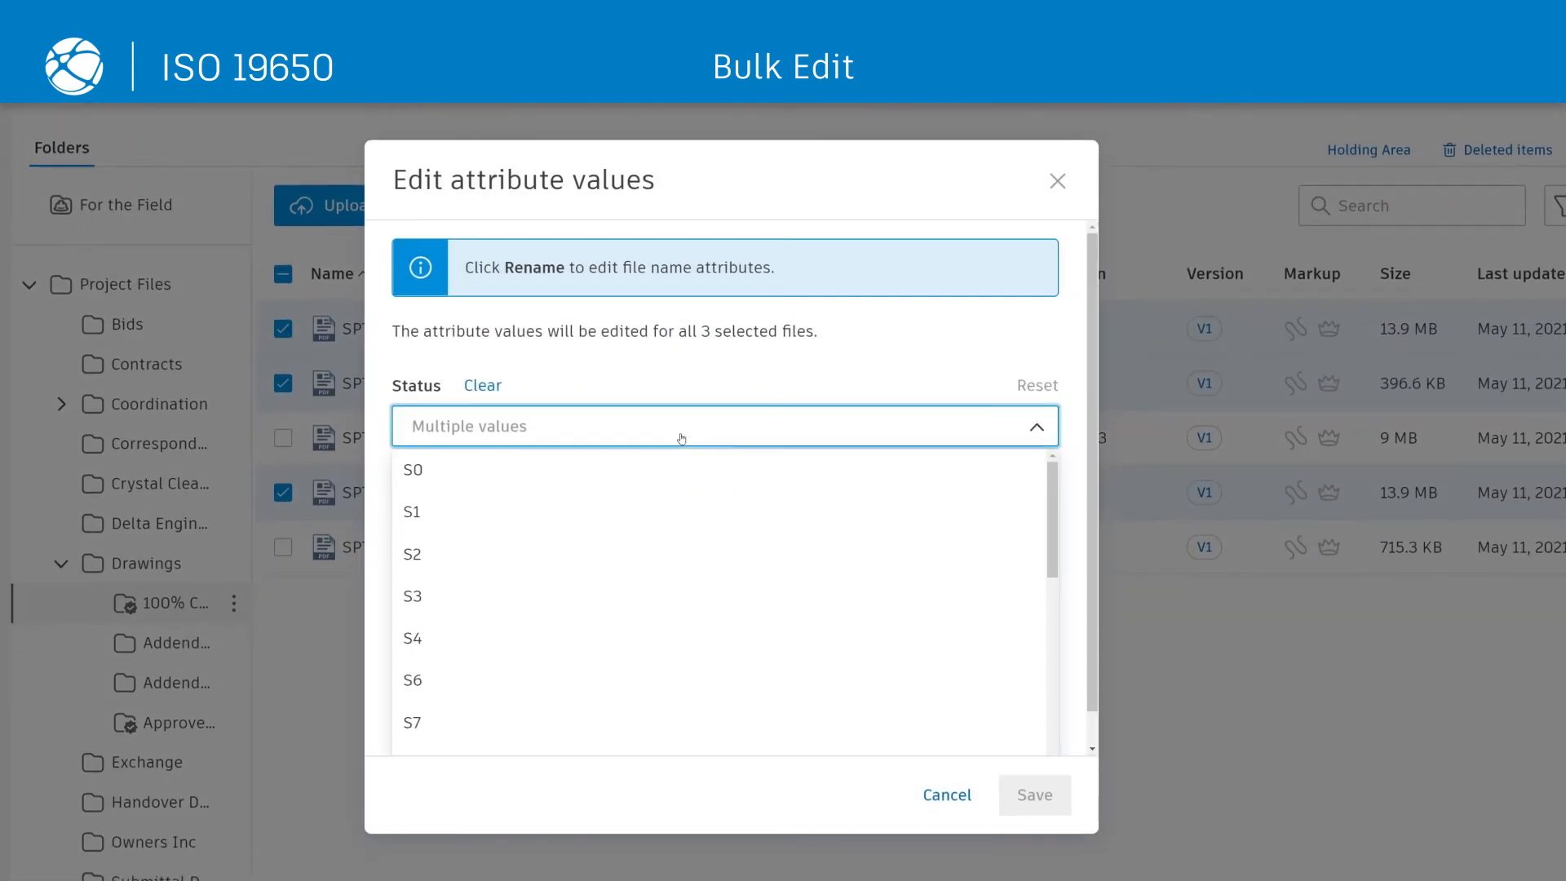
{"action": "left_click", "coordinate": [507, 640]}
Step: Set the Classification of the three selected files to Ac_05_20_25, found by searching for "design", and save the bulk edit
{"action": "left_click", "coordinate": [507, 636]}
{"action": "type", "text": "design"}
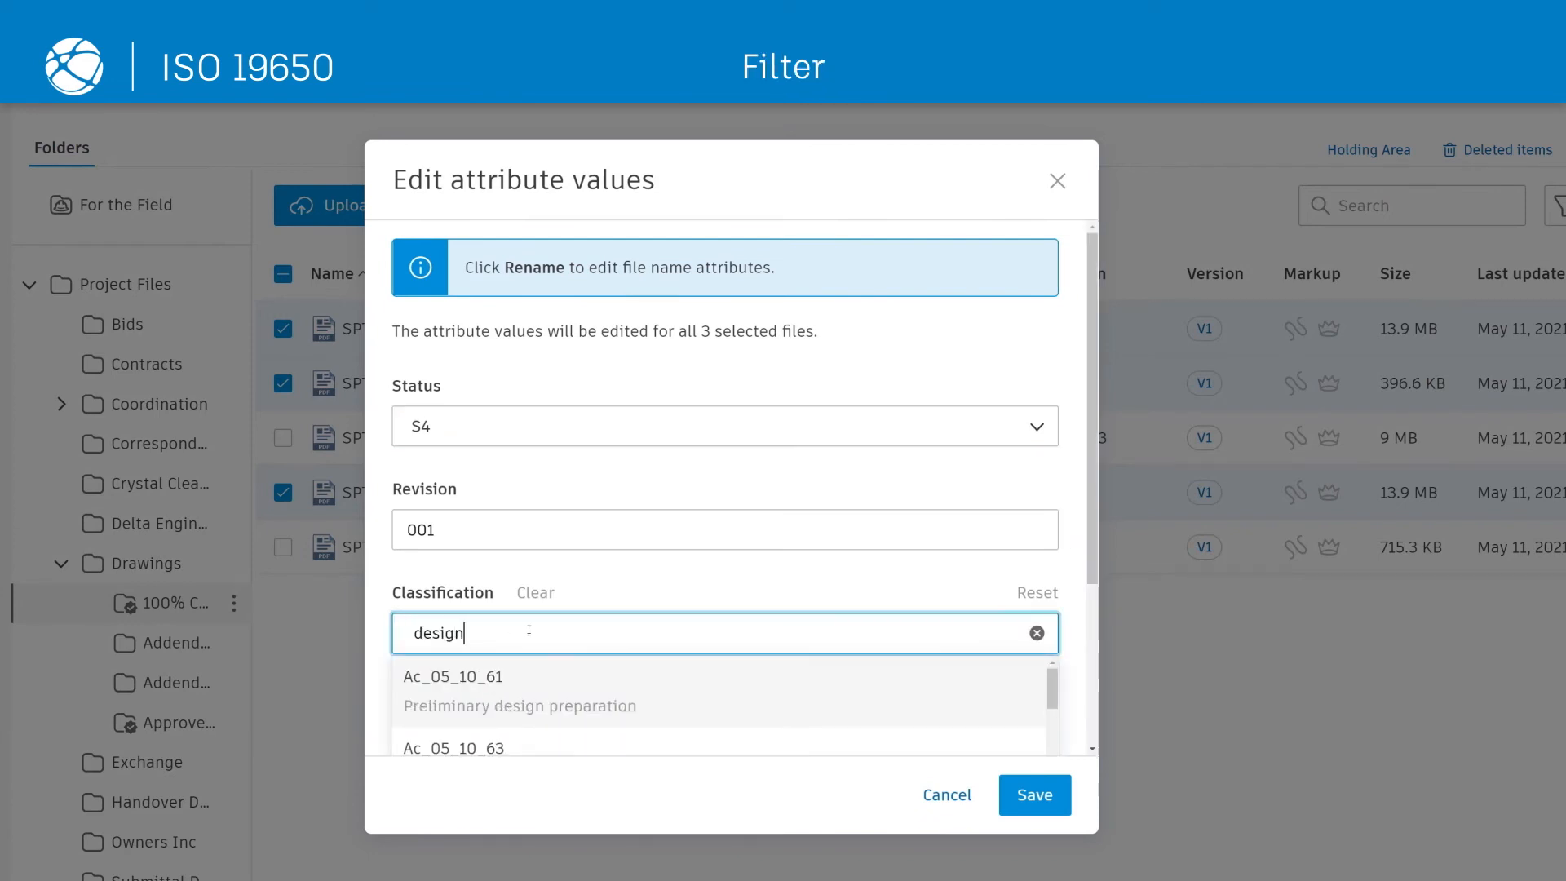
{"action": "scroll", "coordinate": [620, 689], "scroll_direction": "down", "scroll_amount": 3}
{"action": "left_click", "coordinate": [620, 693]}
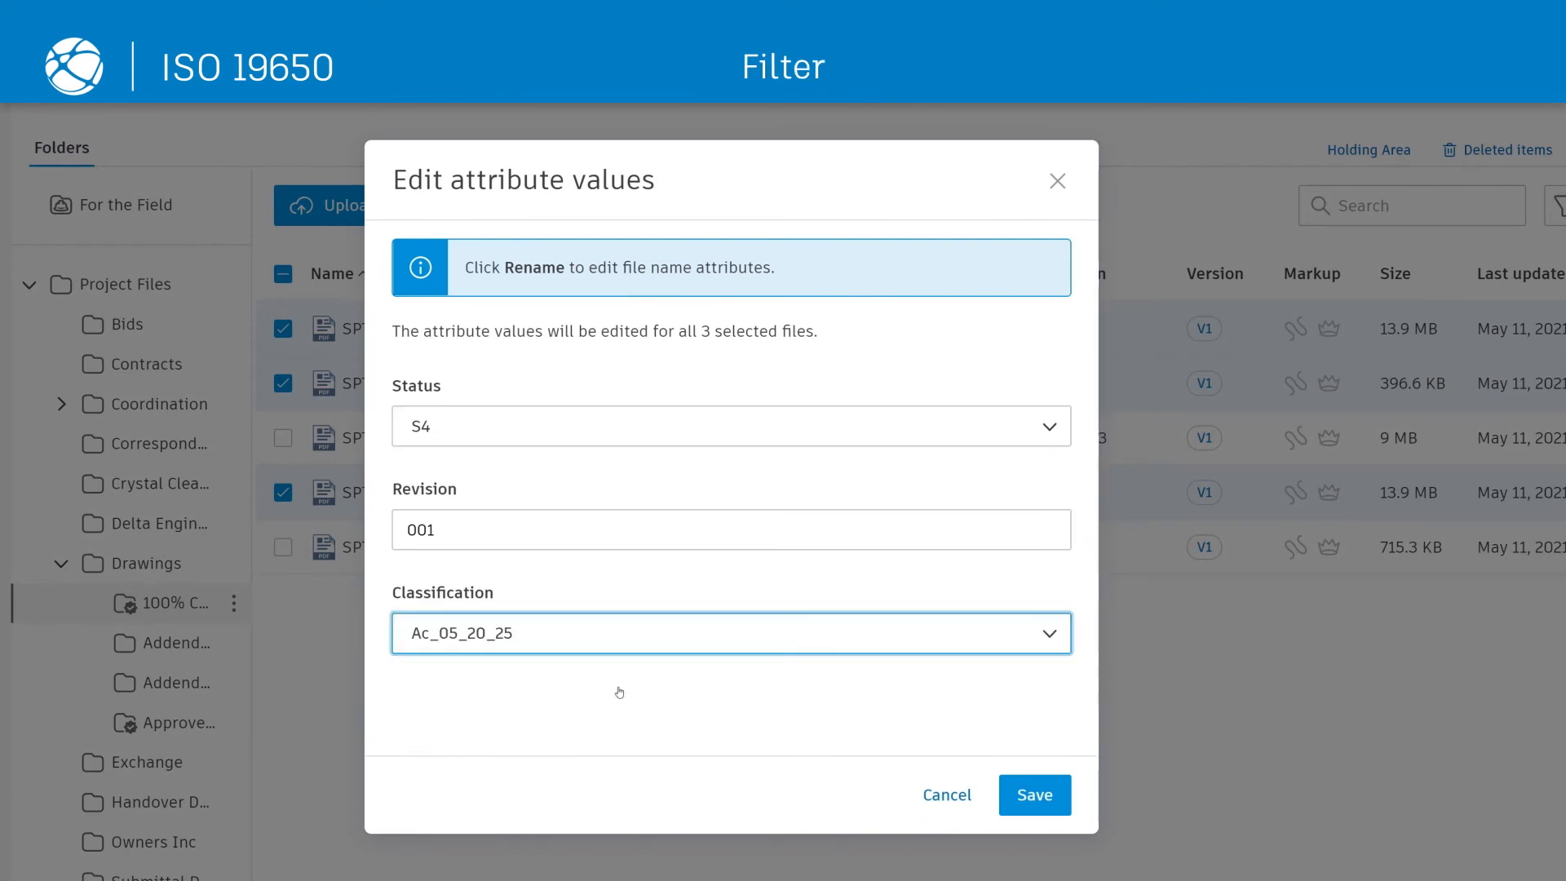
{"action": "left_click", "coordinate": [1048, 797]}
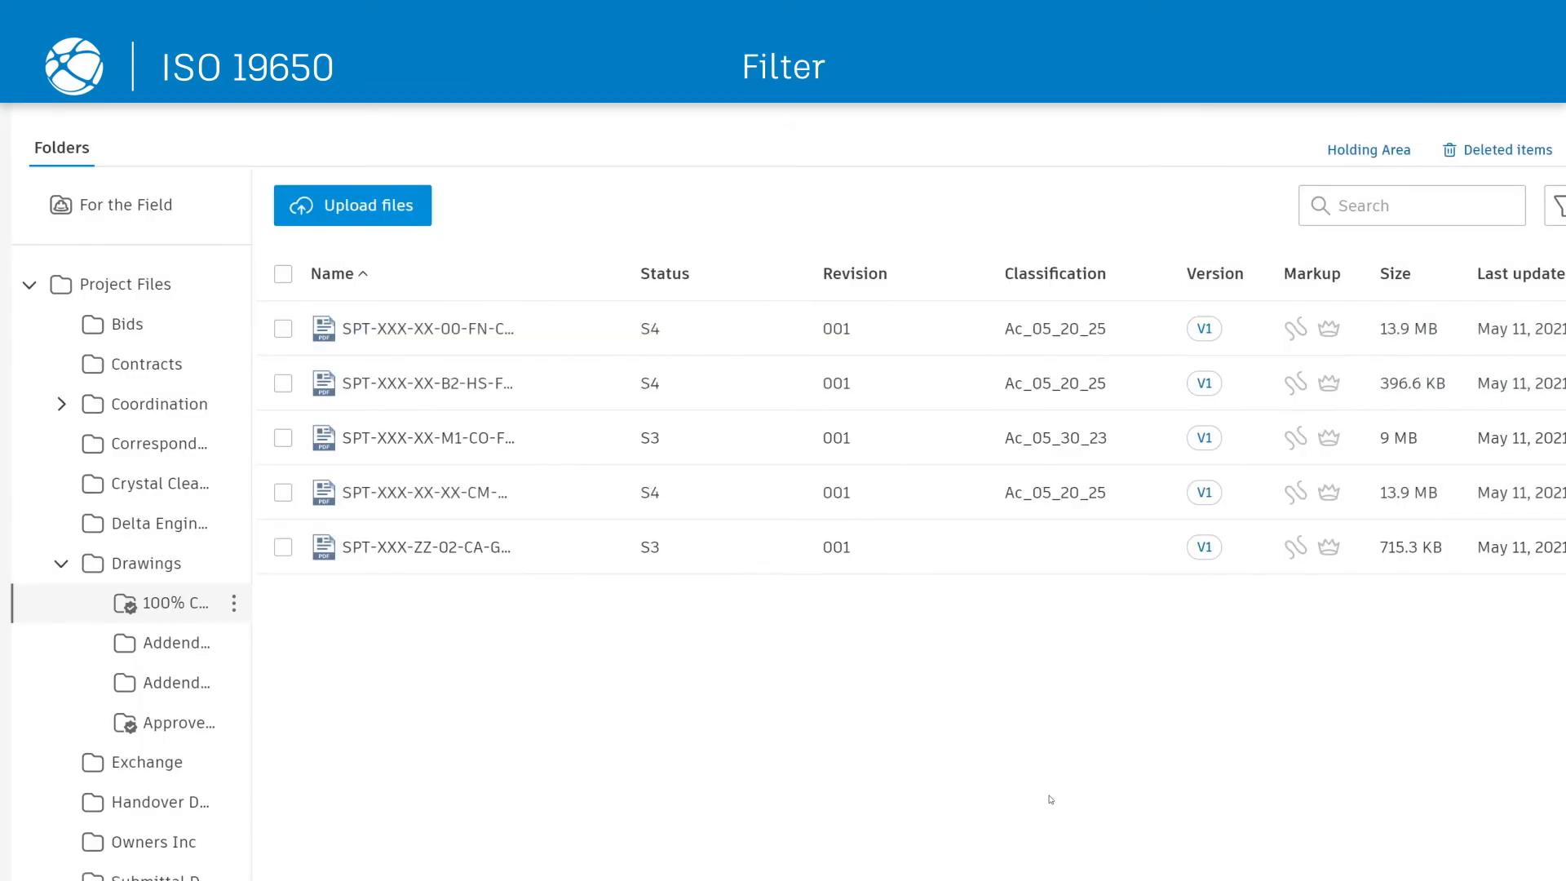
Step: Add the description "Document Status" to the Status attribute in the Drawings folder's attribute settings and save it for all associated folders
{"action": "left_click", "coordinate": [204, 563]}
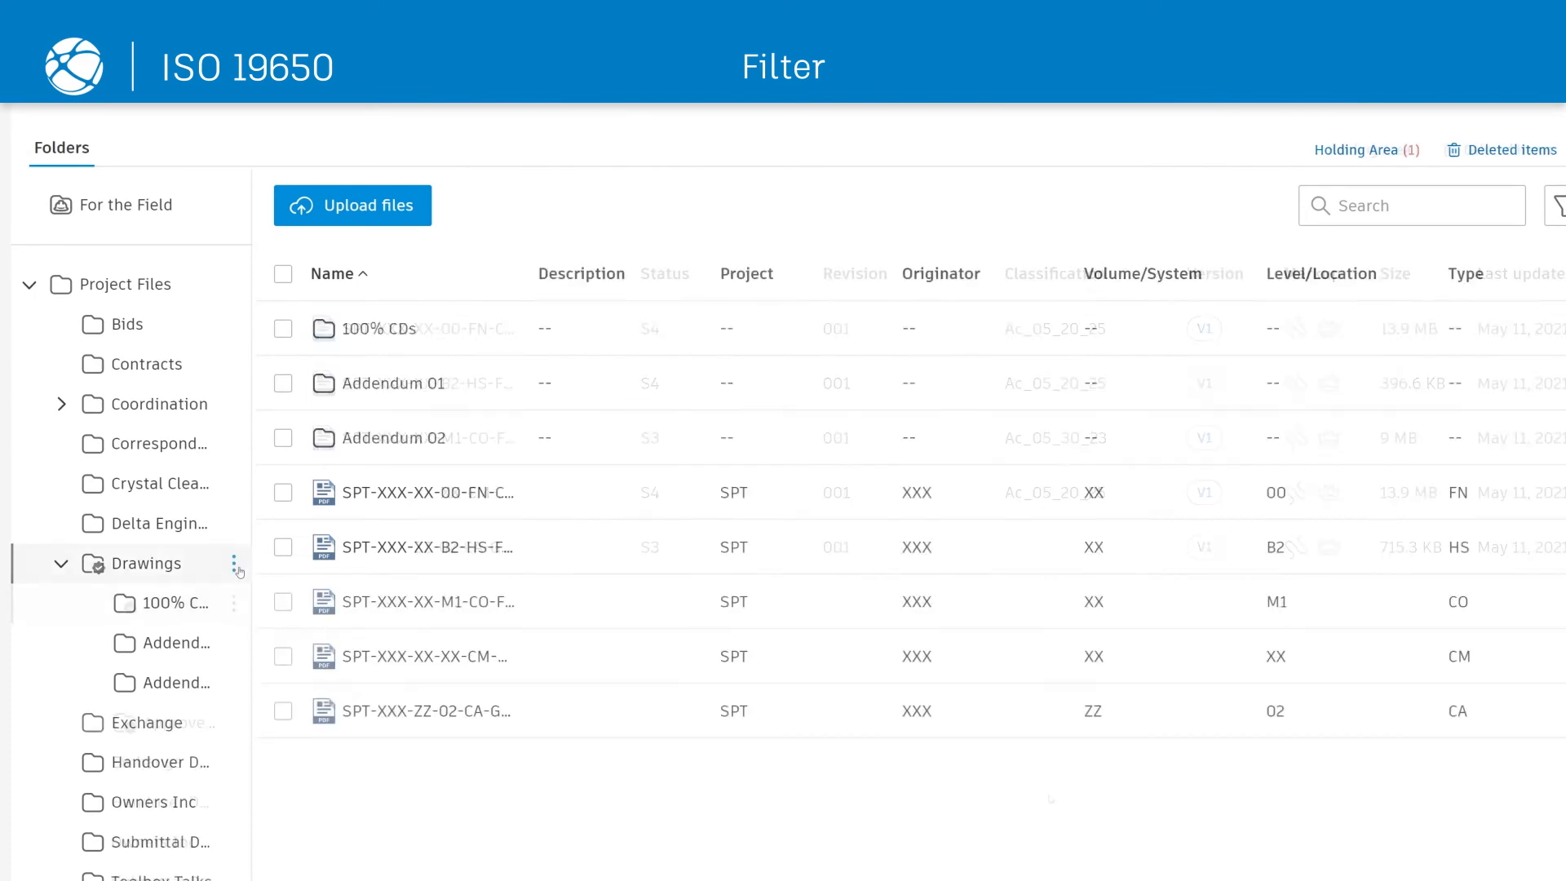
{"action": "left_click", "coordinate": [234, 563]}
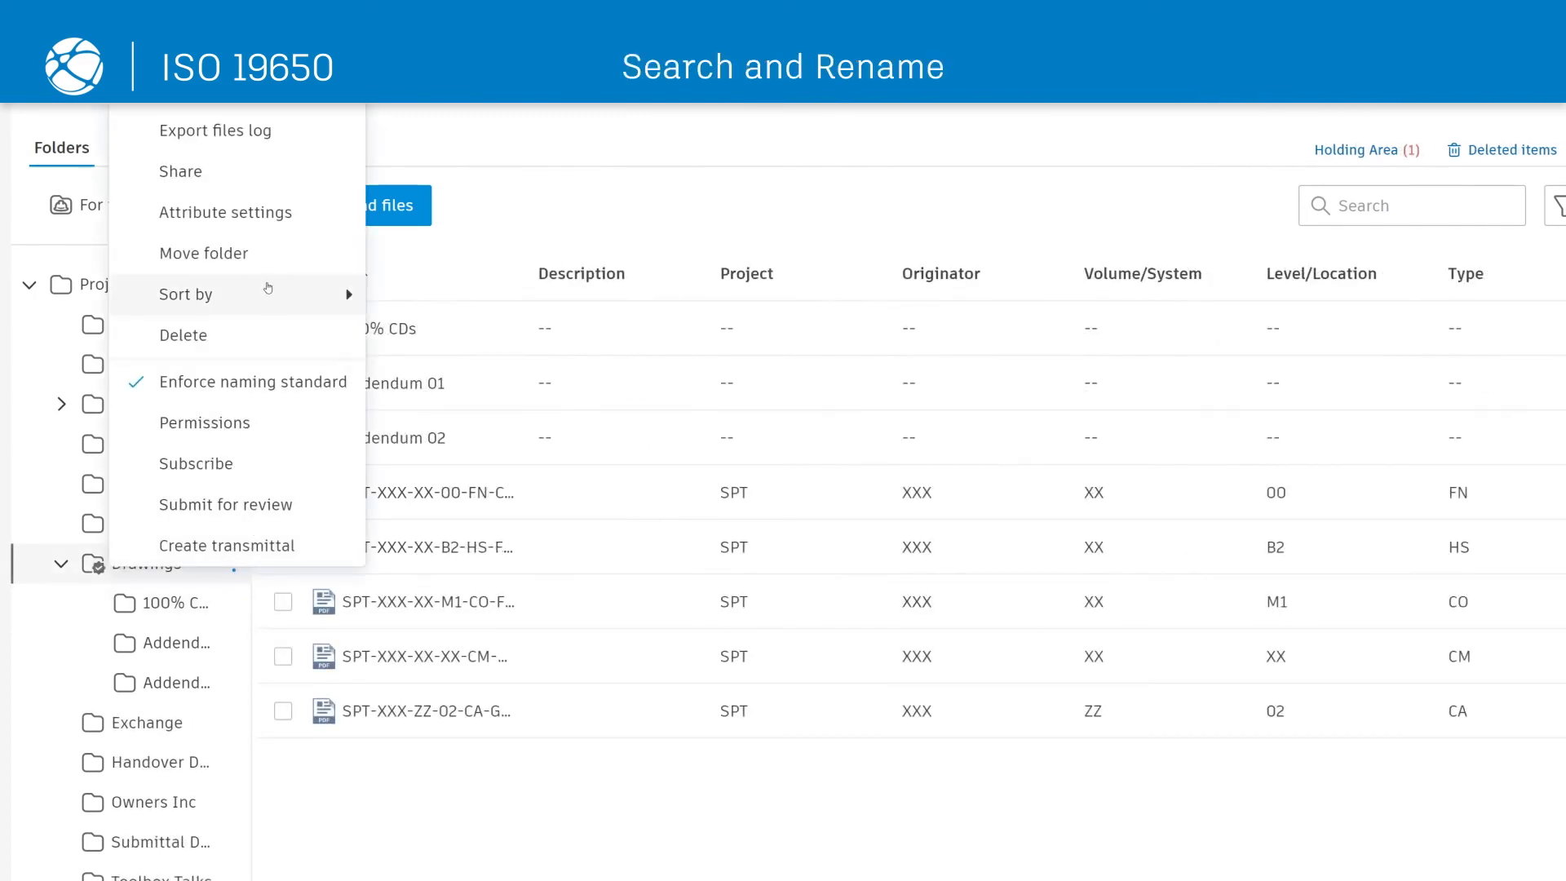
{"action": "left_click", "coordinate": [237, 212]}
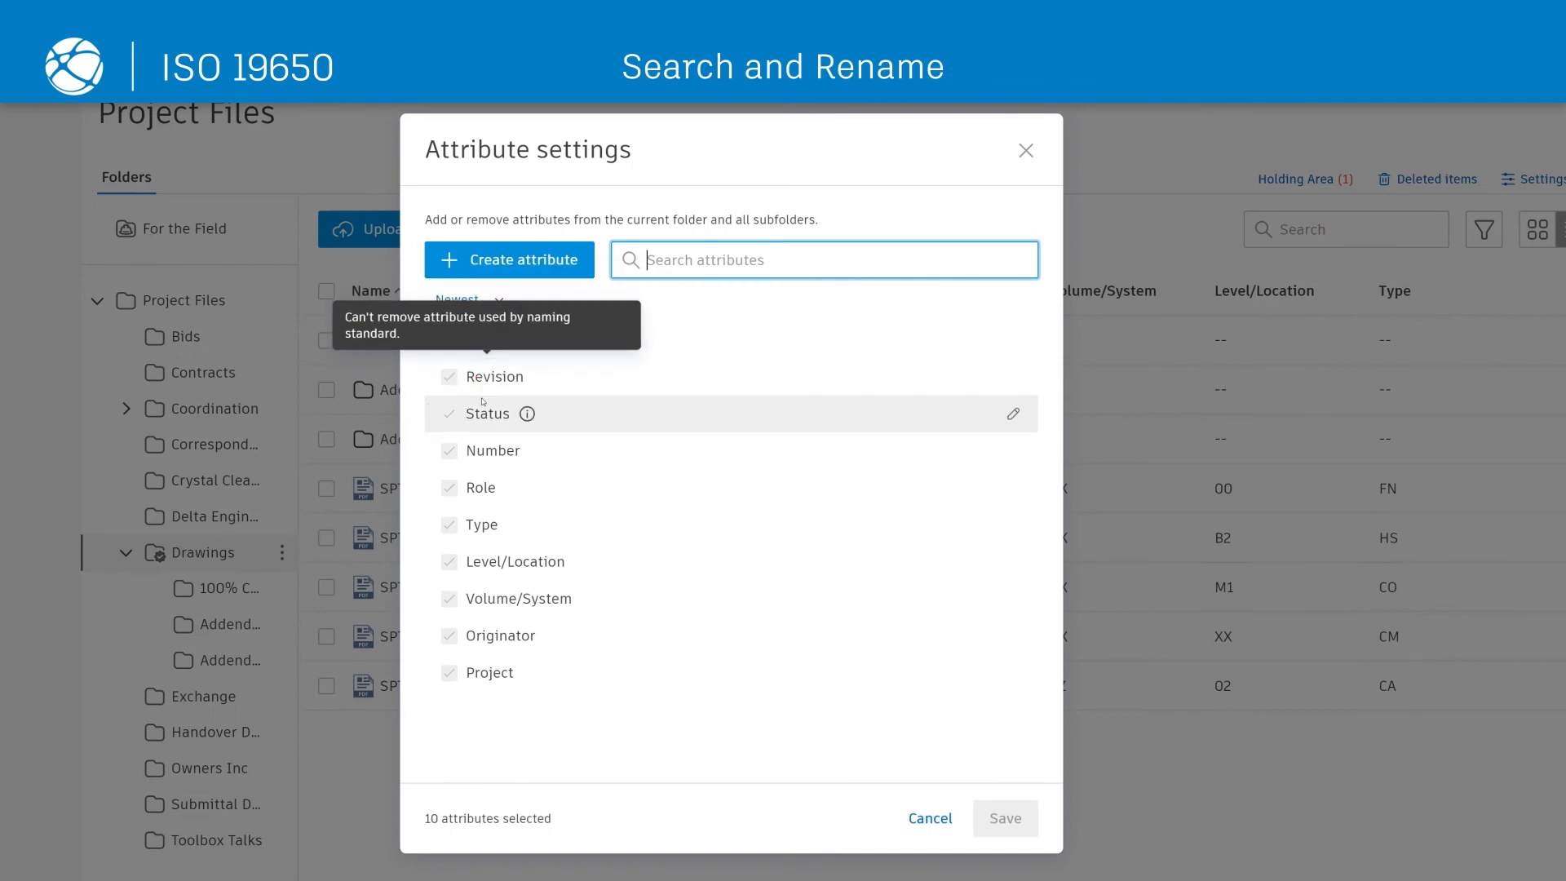
{"action": "left_click", "coordinate": [1013, 414]}
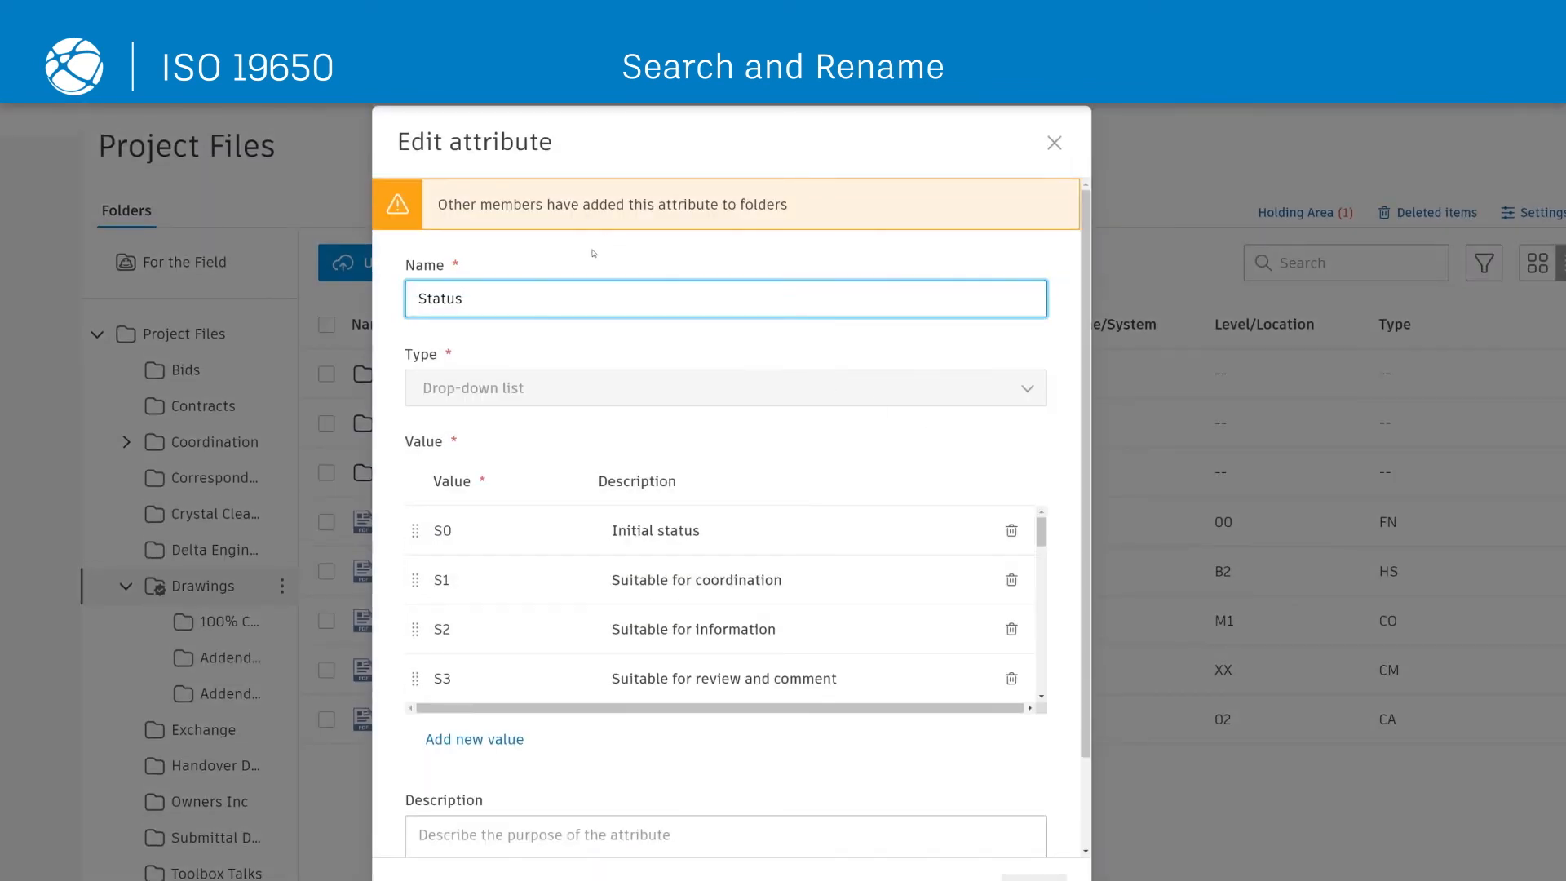
{"action": "scroll", "coordinate": [718, 604], "scroll_direction": "down", "scroll_amount": 5}
{"action": "left_click", "coordinate": [545, 832]}
{"action": "type", "text": "Document St"}
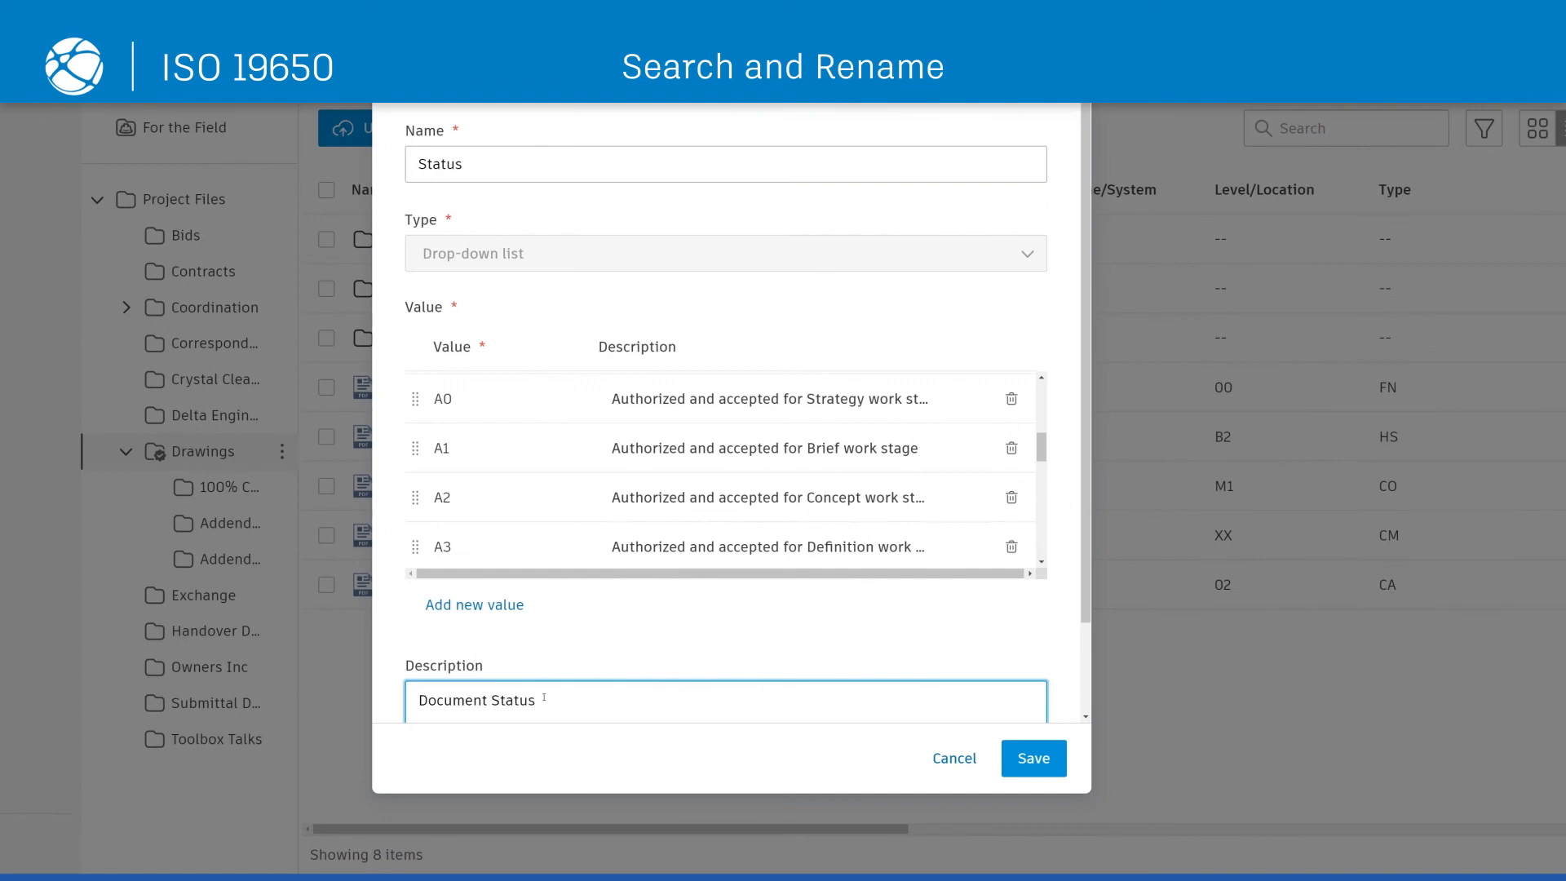
{"action": "scroll", "coordinate": [561, 669], "scroll_direction": "down", "scroll_amount": 1}
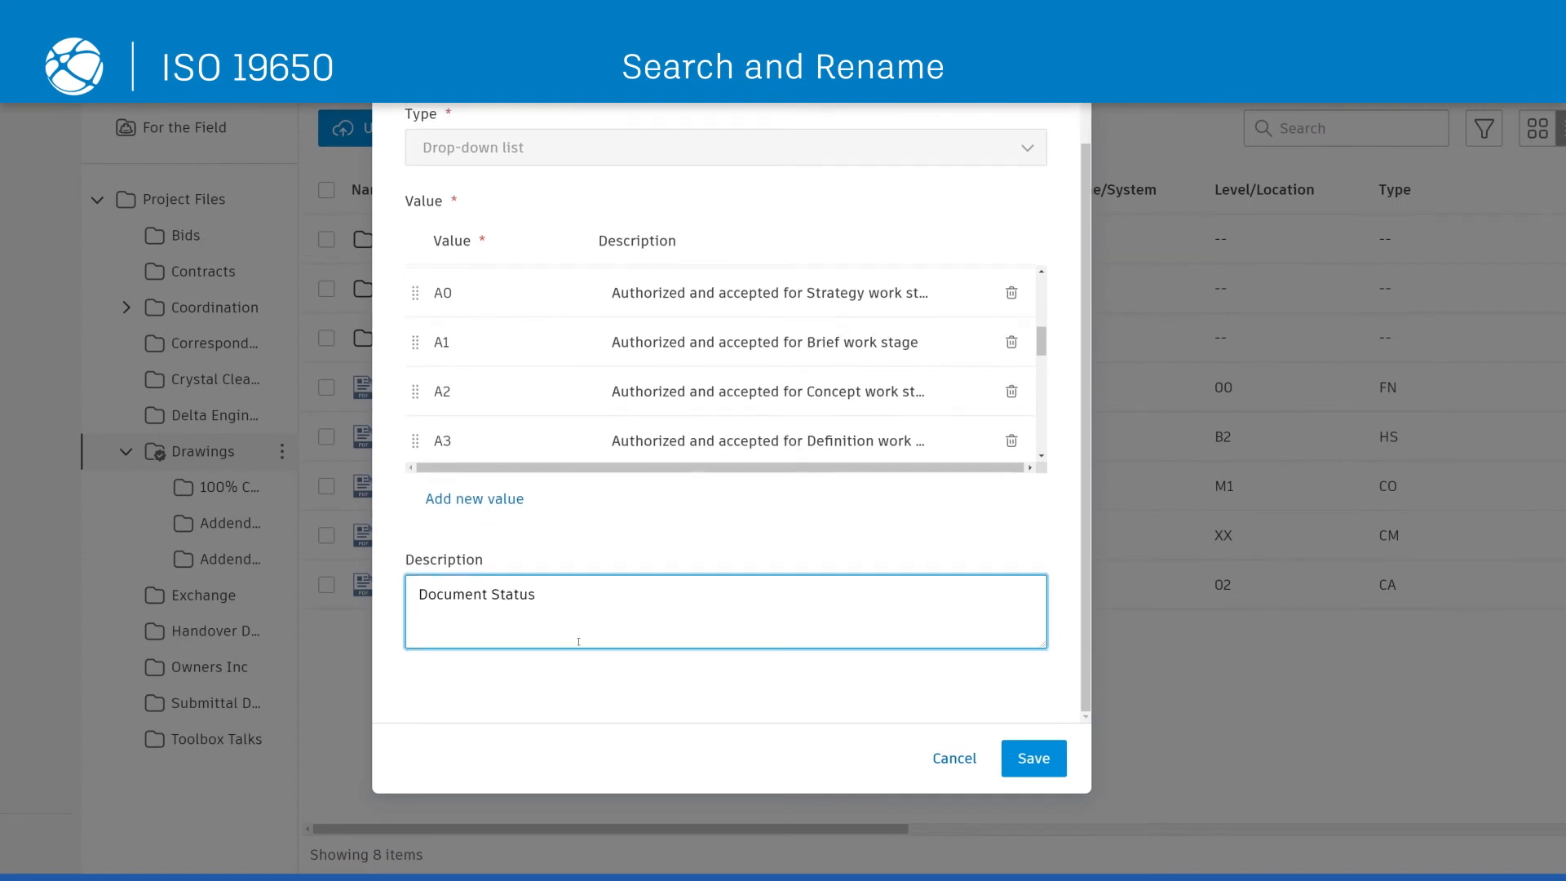
{"action": "left_click", "coordinate": [1037, 765]}
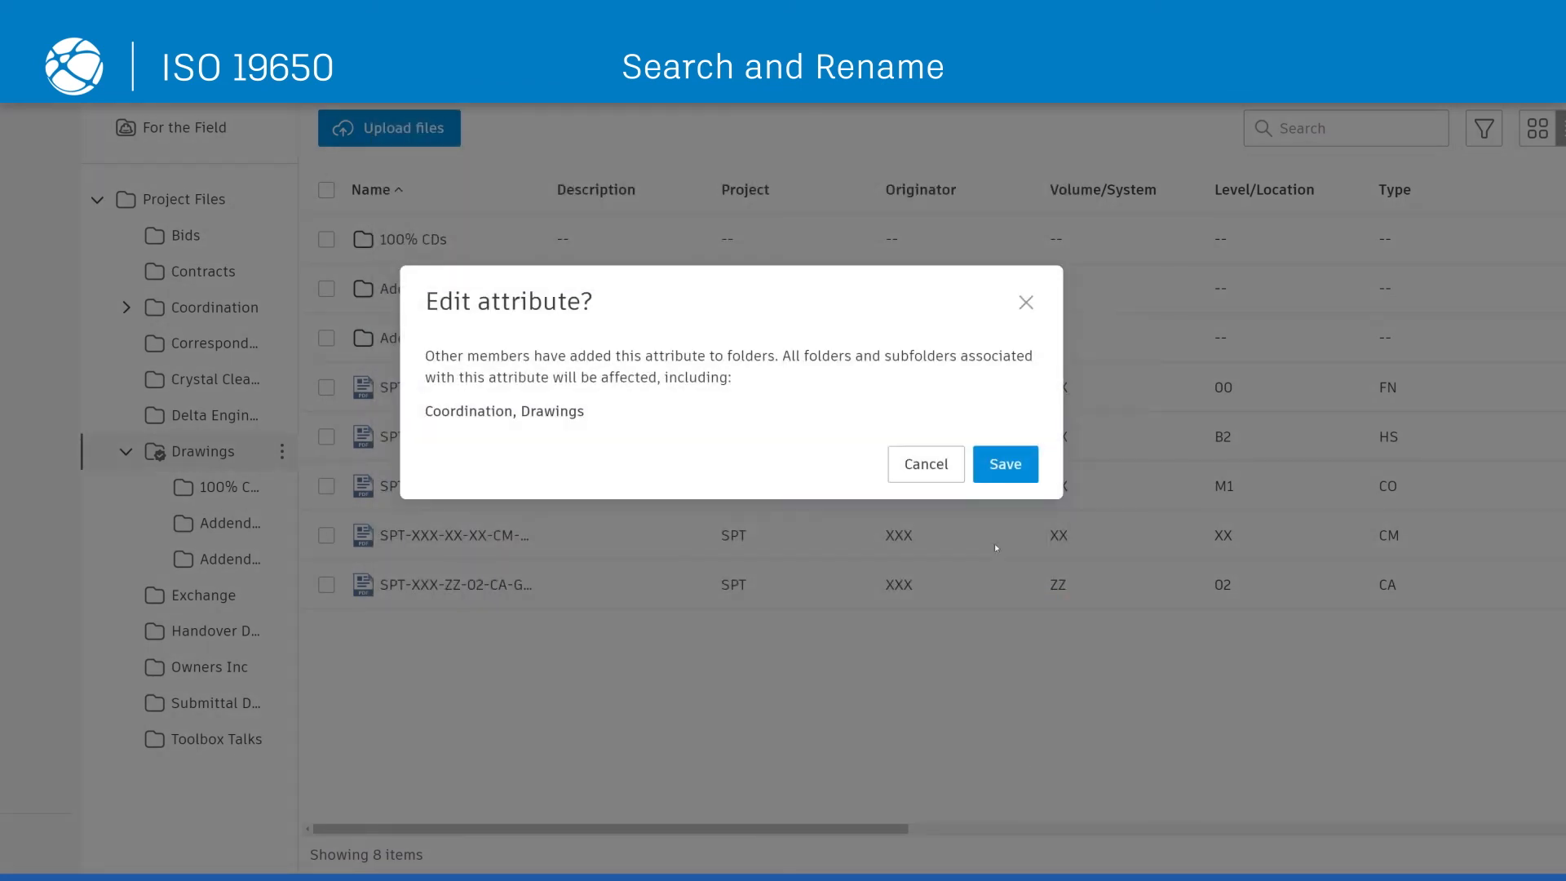
{"action": "left_click", "coordinate": [1010, 466]}
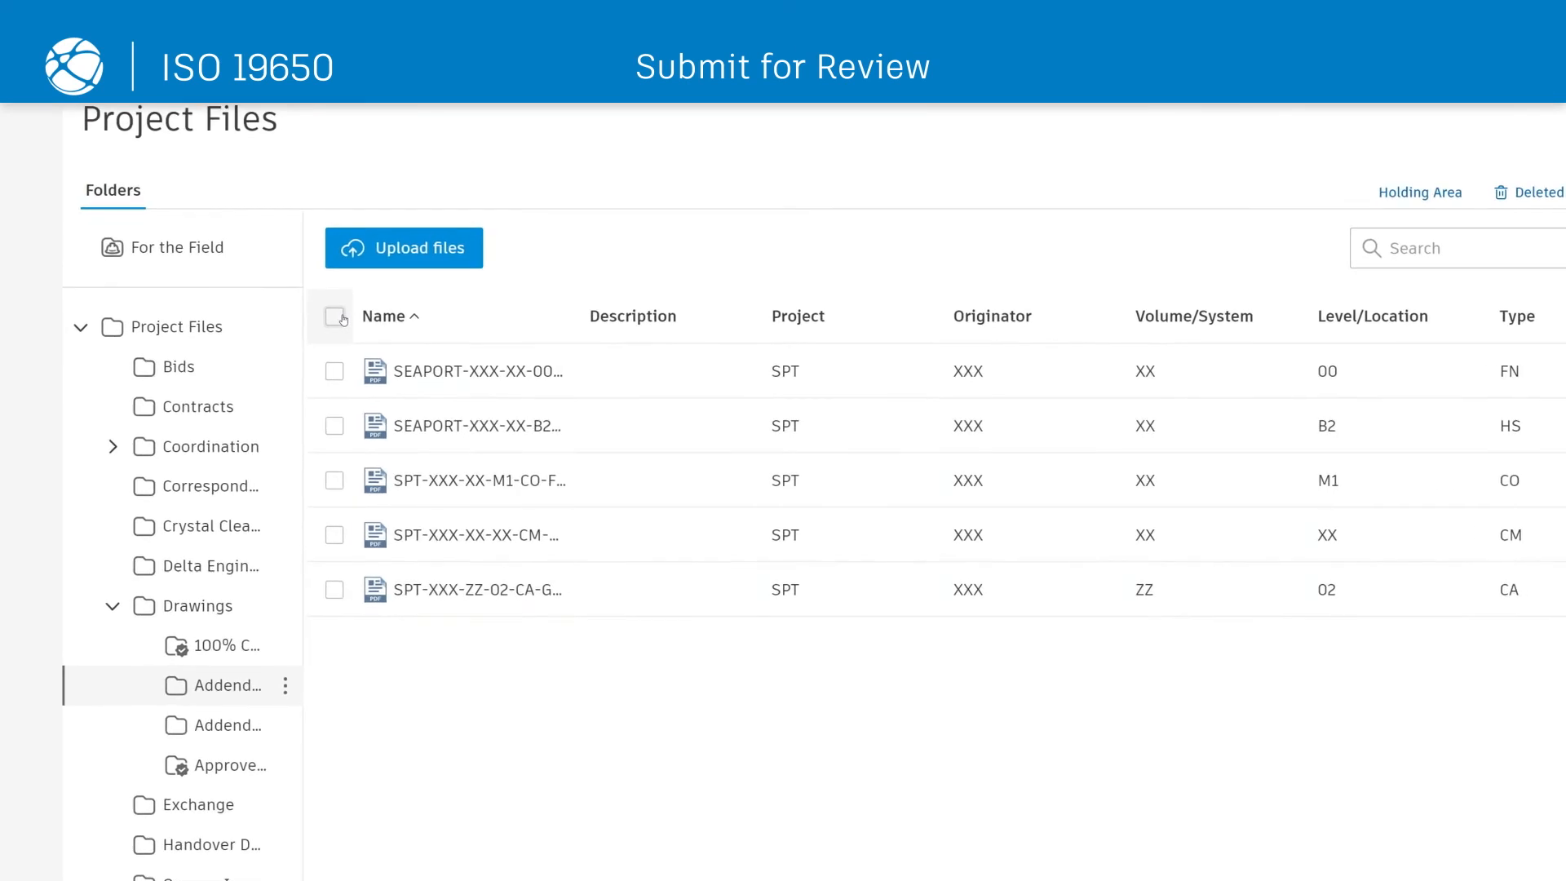
Step: Prepare a review of all files in the first Addendum folder using the Drawing Approval workflow and the name "Approval Review"
{"action": "left_click", "coordinate": [335, 316]}
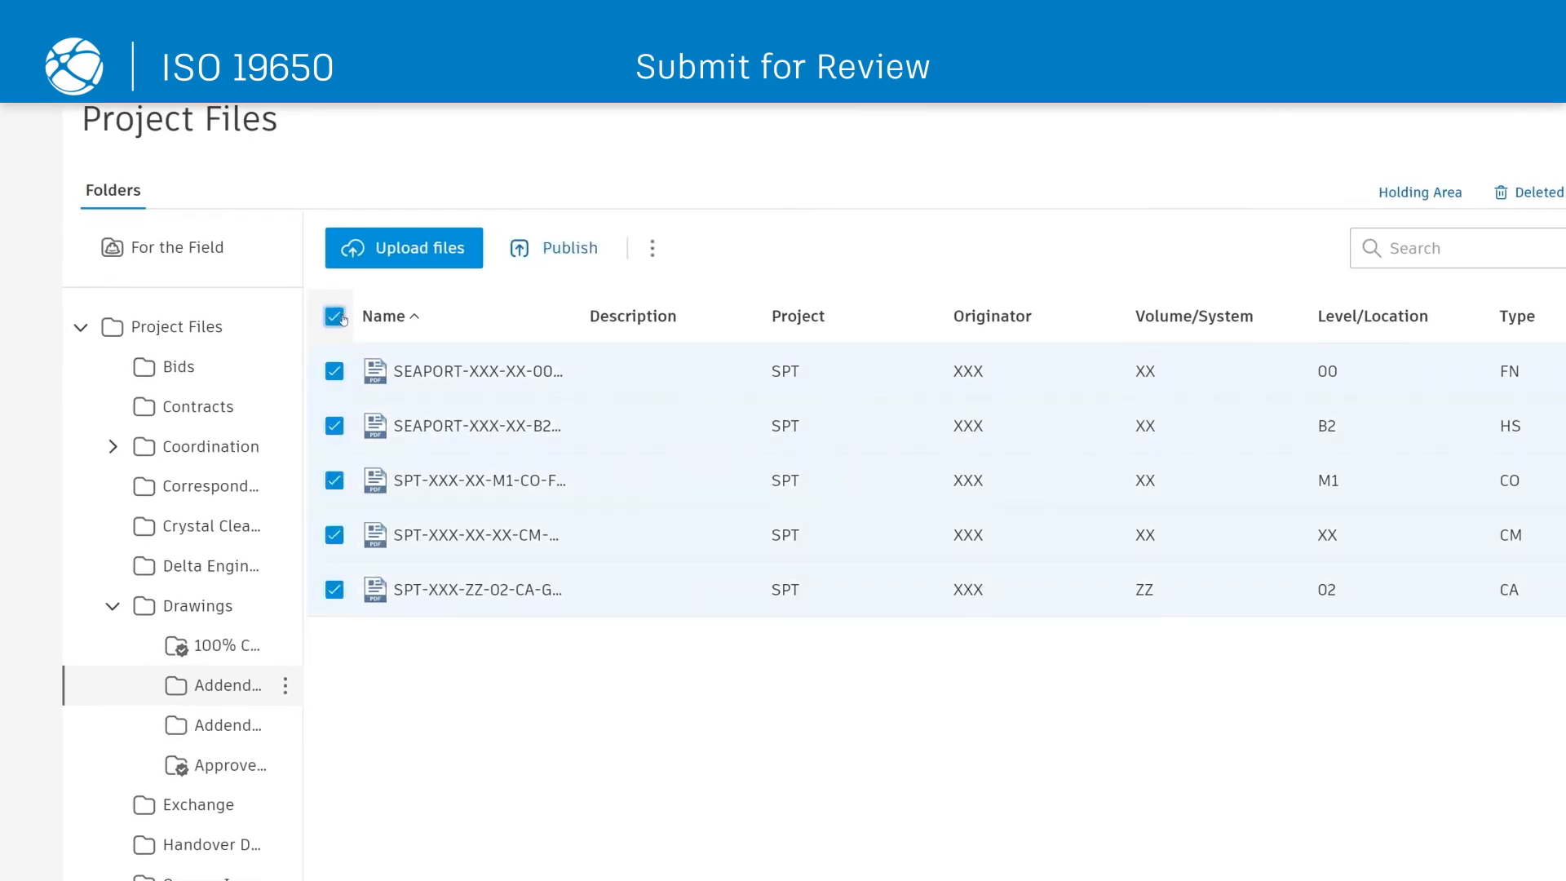
{"action": "left_click", "coordinate": [651, 249]}
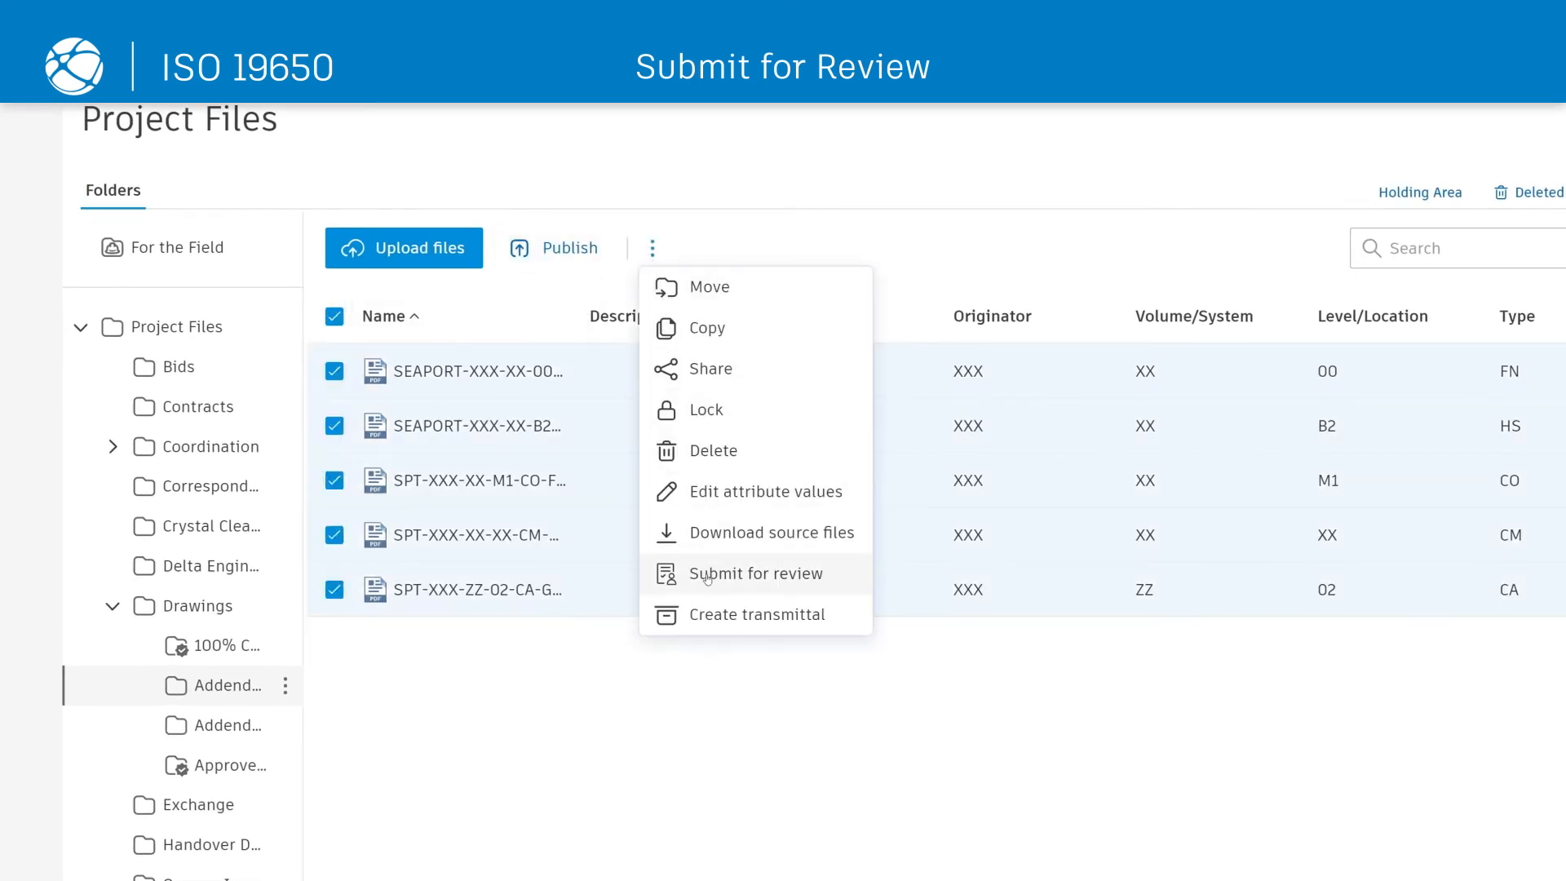
{"action": "left_click", "coordinate": [707, 574]}
{"action": "left_click", "coordinate": [665, 248]}
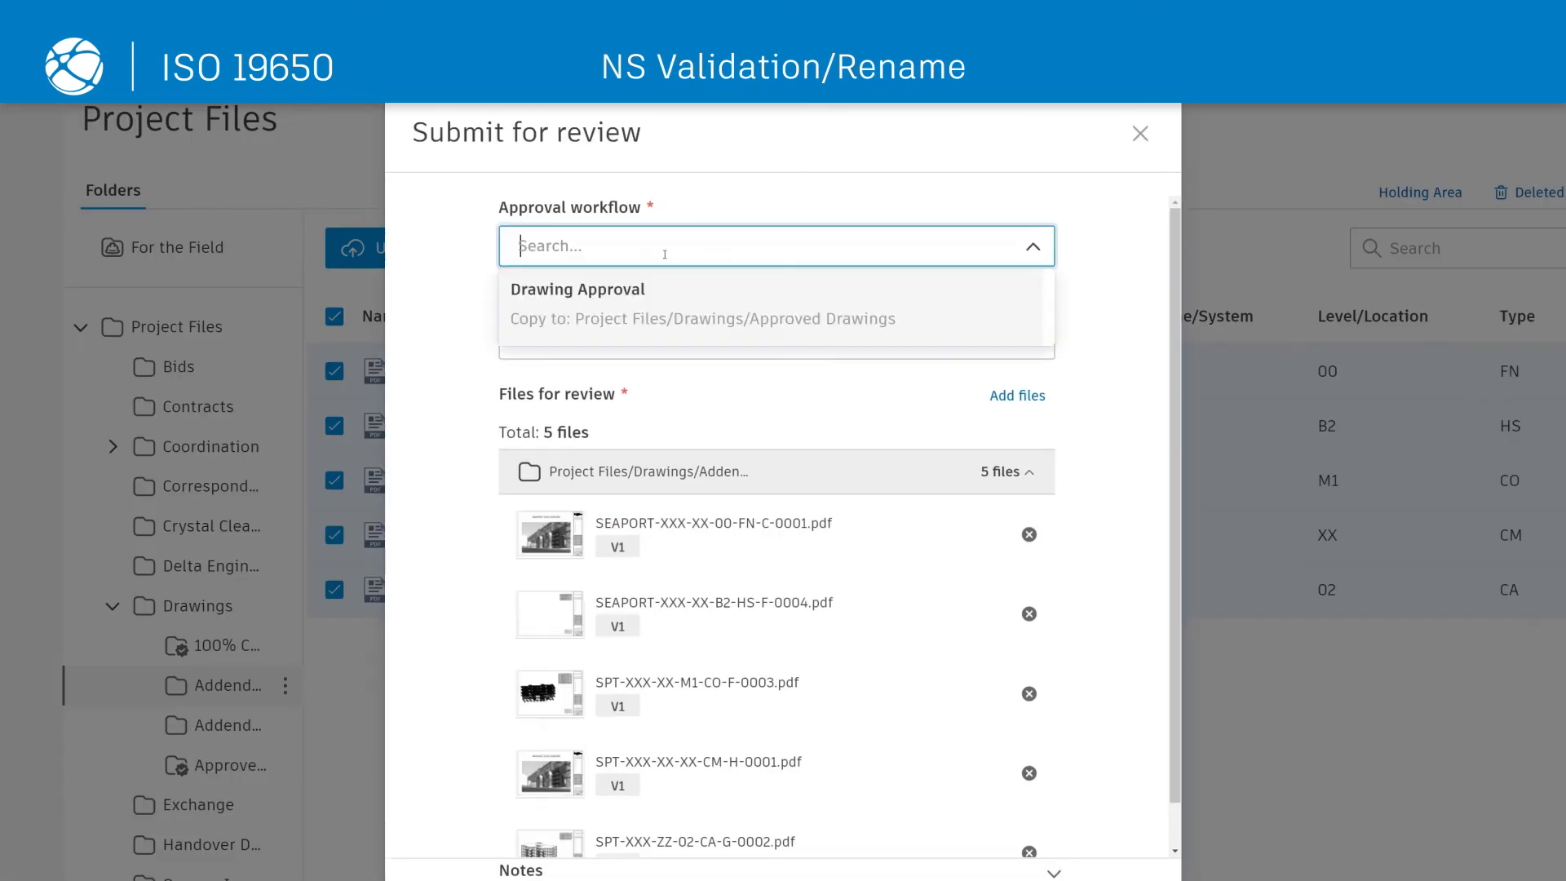
{"action": "left_click", "coordinate": [651, 291]}
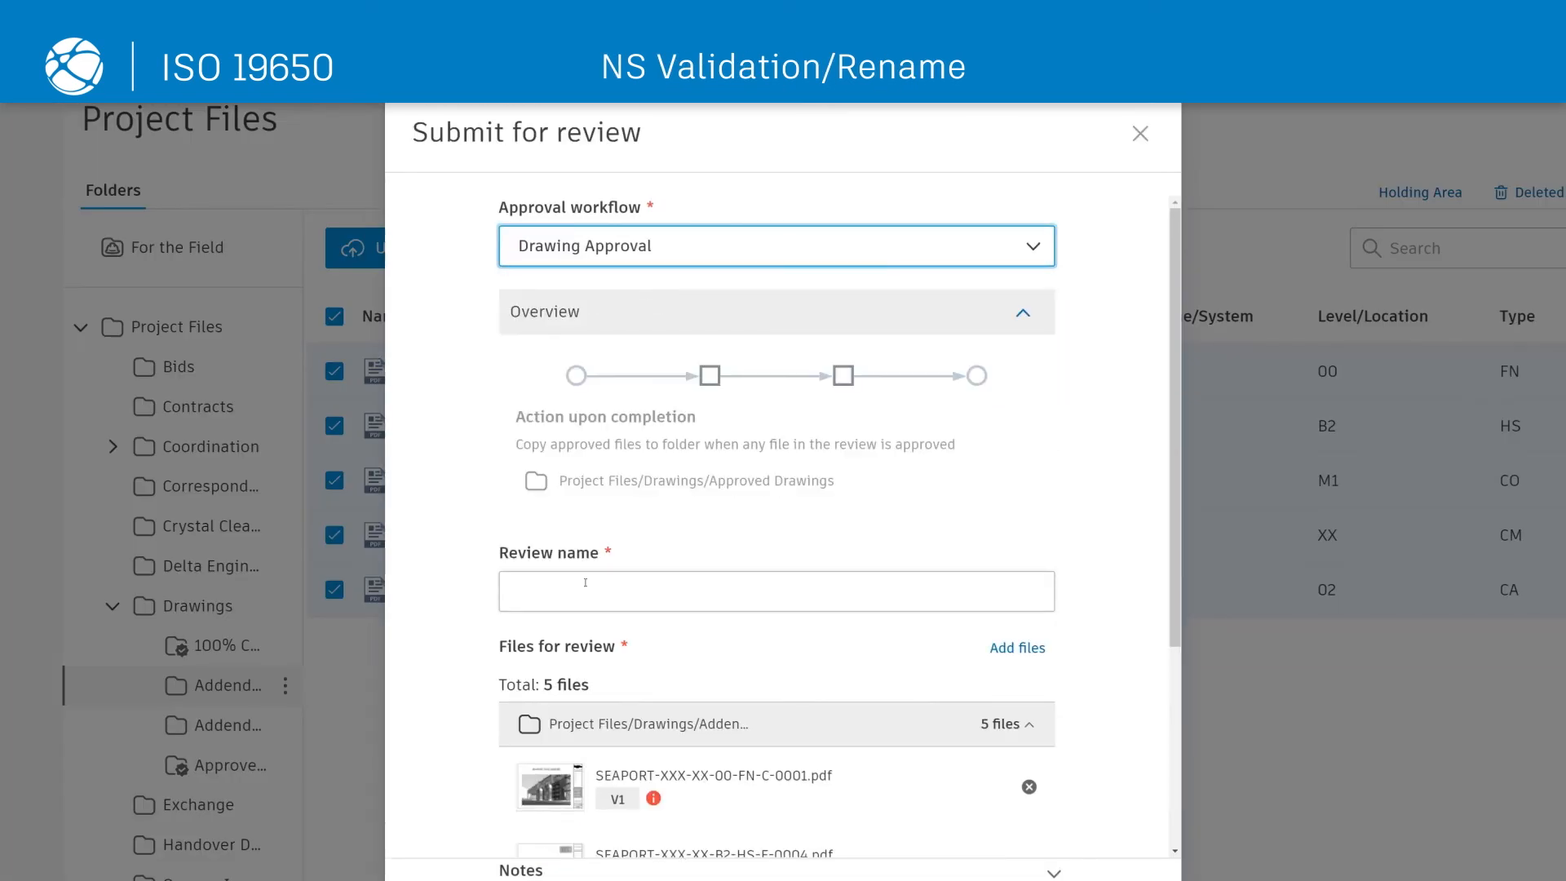
{"action": "left_click", "coordinate": [586, 583]}
{"action": "type", "text": "Approval Review"}
Step: Check the naming standard warnings on the two SEAPORT files and the workflow's action upon completion in the review form
{"action": "scroll", "coordinate": [886, 668], "scroll_direction": "down", "scroll_amount": 4}
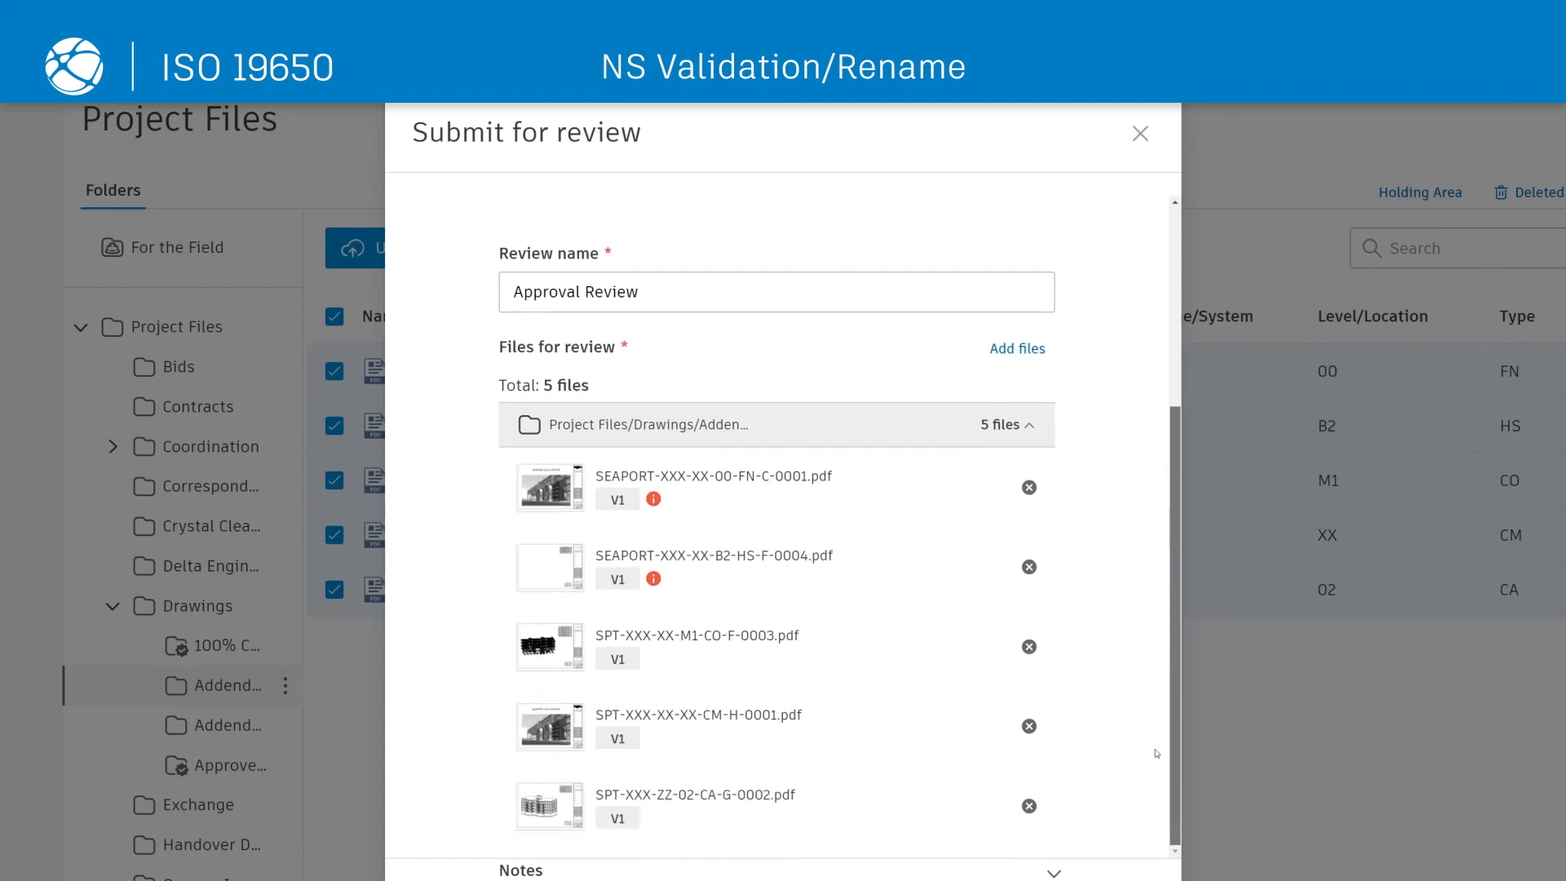
{"action": "mouse_move", "coordinate": [656, 501]}
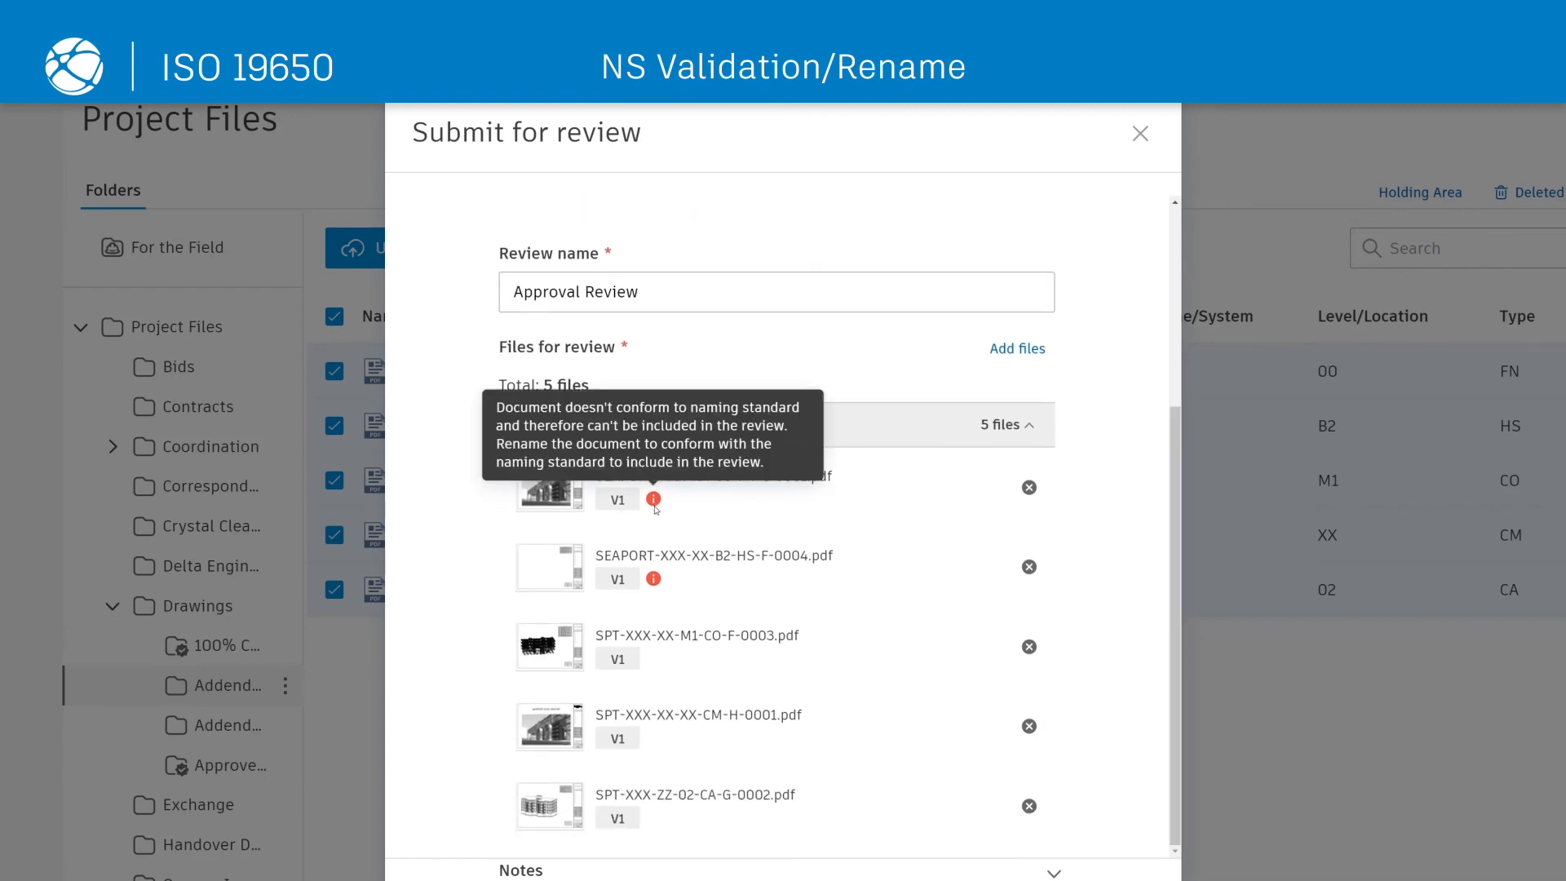
{"action": "mouse_move", "coordinate": [657, 581]}
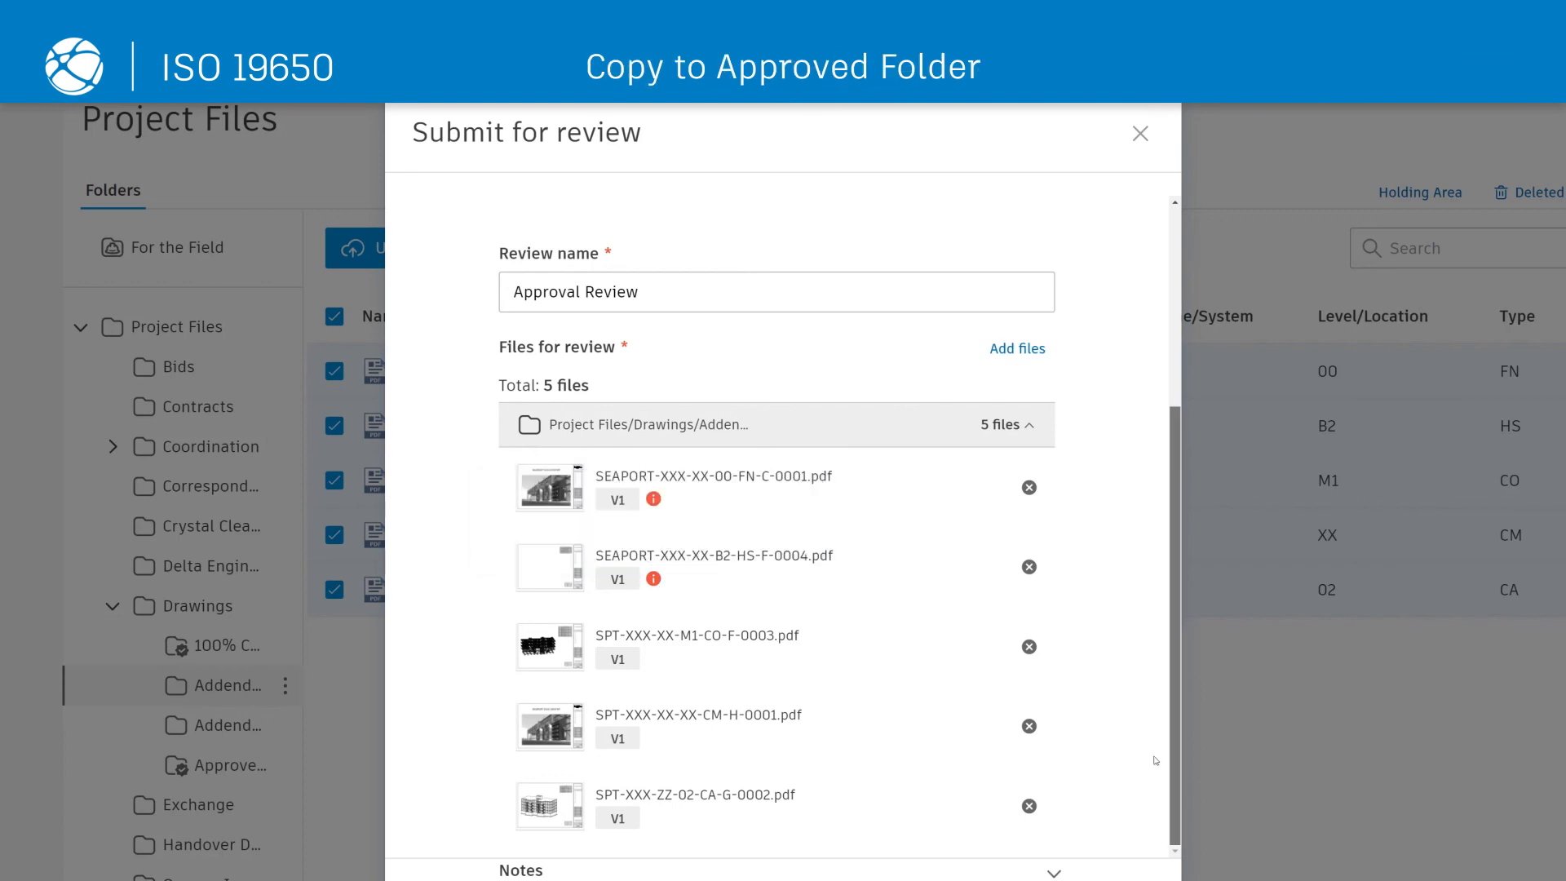
{"action": "scroll", "coordinate": [1159, 734], "scroll_direction": "up", "scroll_amount": 3}
{"action": "scroll", "coordinate": [1159, 683], "scroll_direction": "up", "scroll_amount": 3}
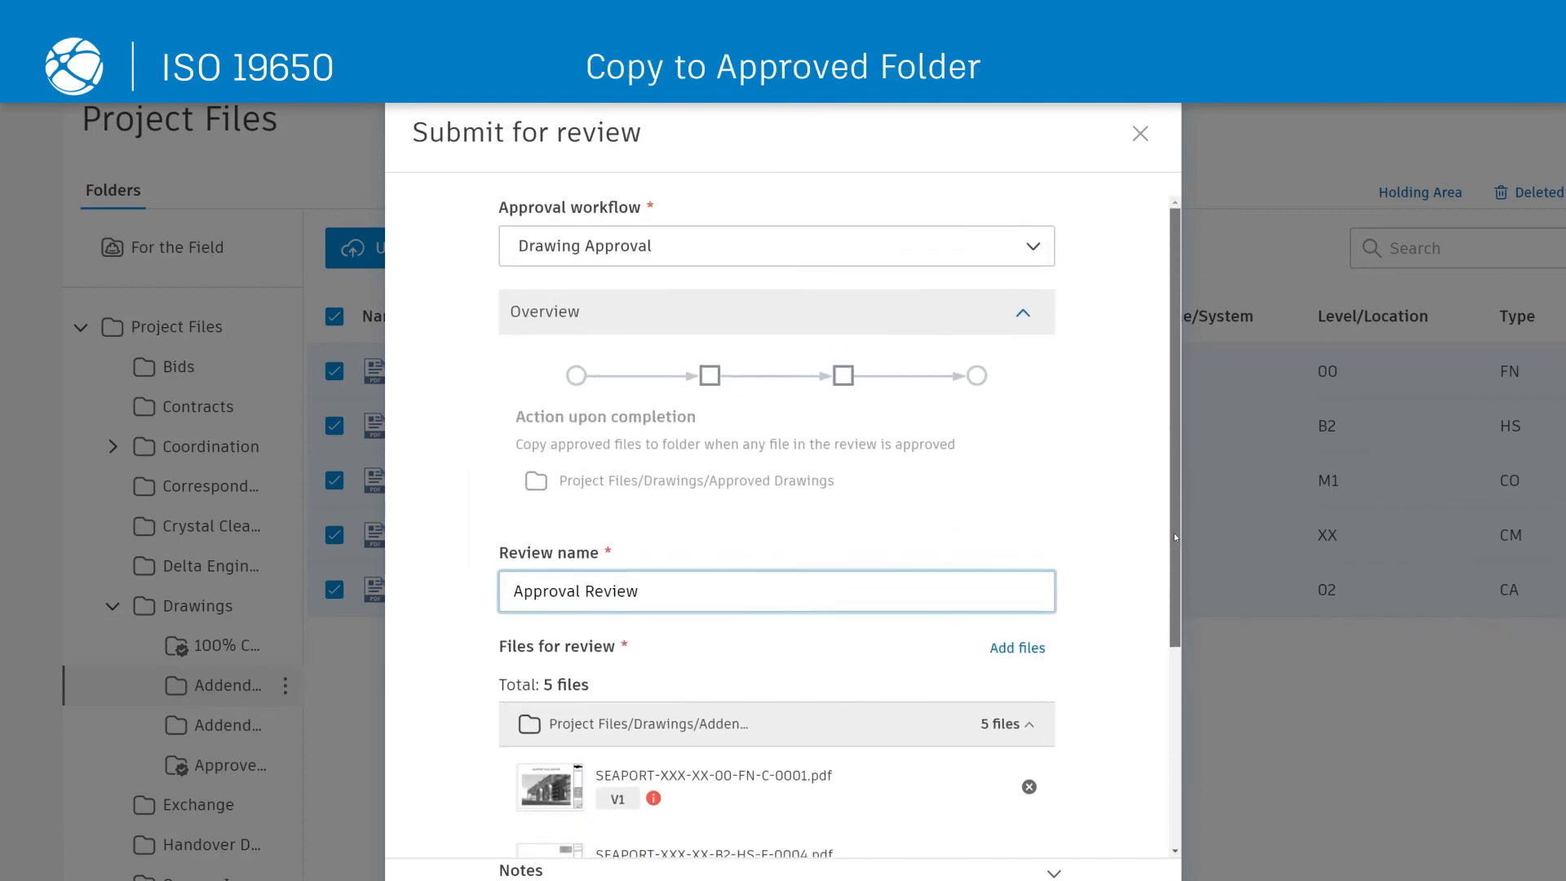